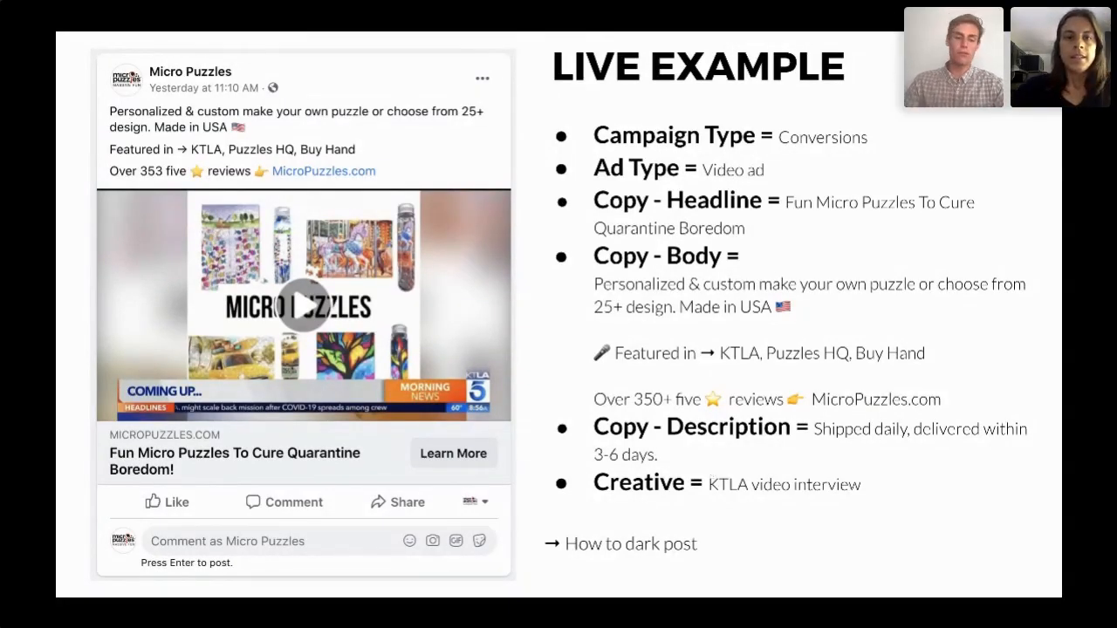
# - Leave the slideshow, switch to Ads Manager and open the "mc / test / prospecting / KTLA / v1" campaign for editing
pyautogui.press('Escape')
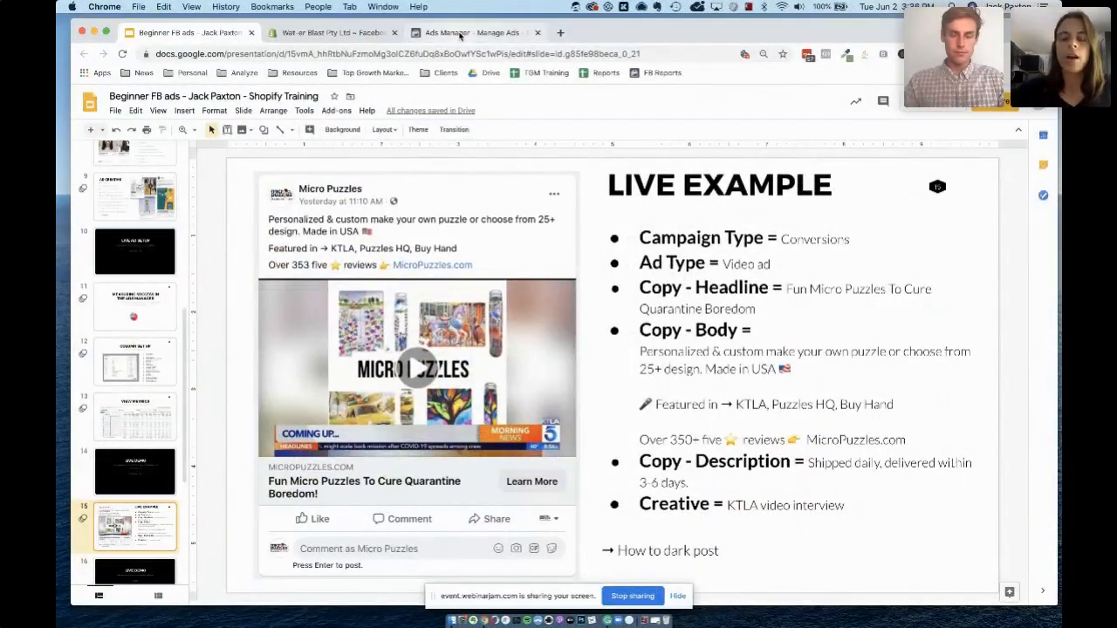
pyautogui.click(460, 34)
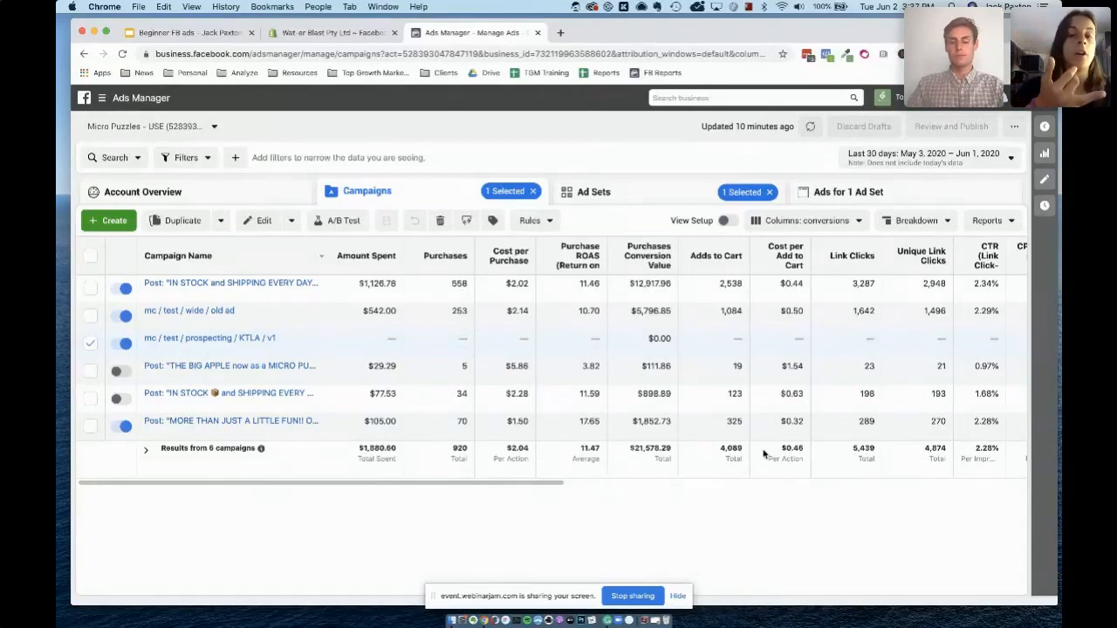
pyautogui.moveTo(399, 343)
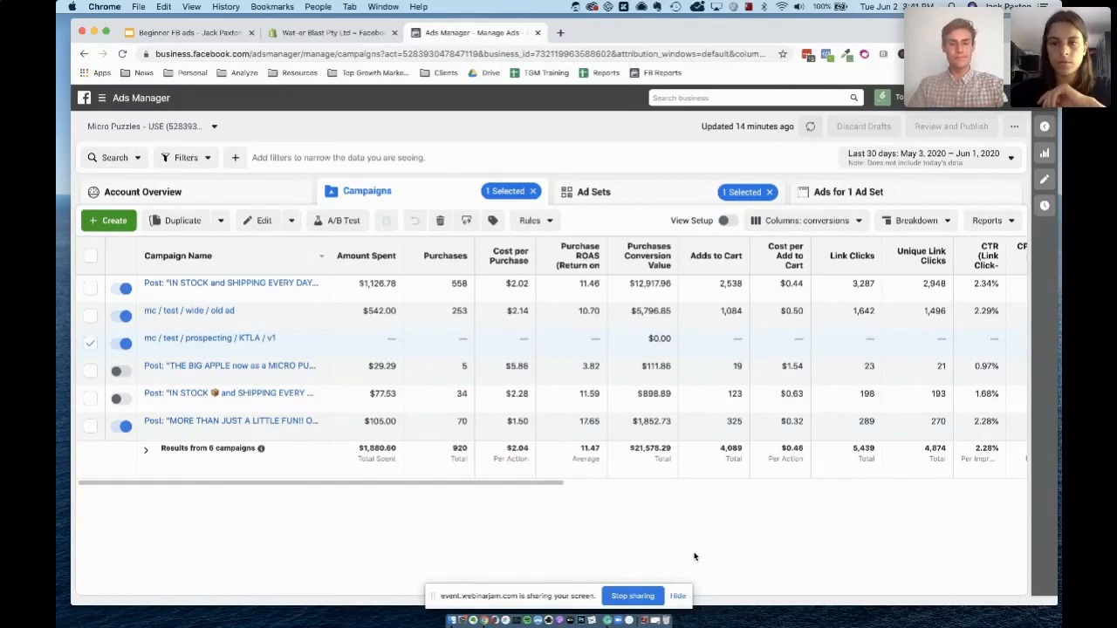
pyautogui.click(90, 343)
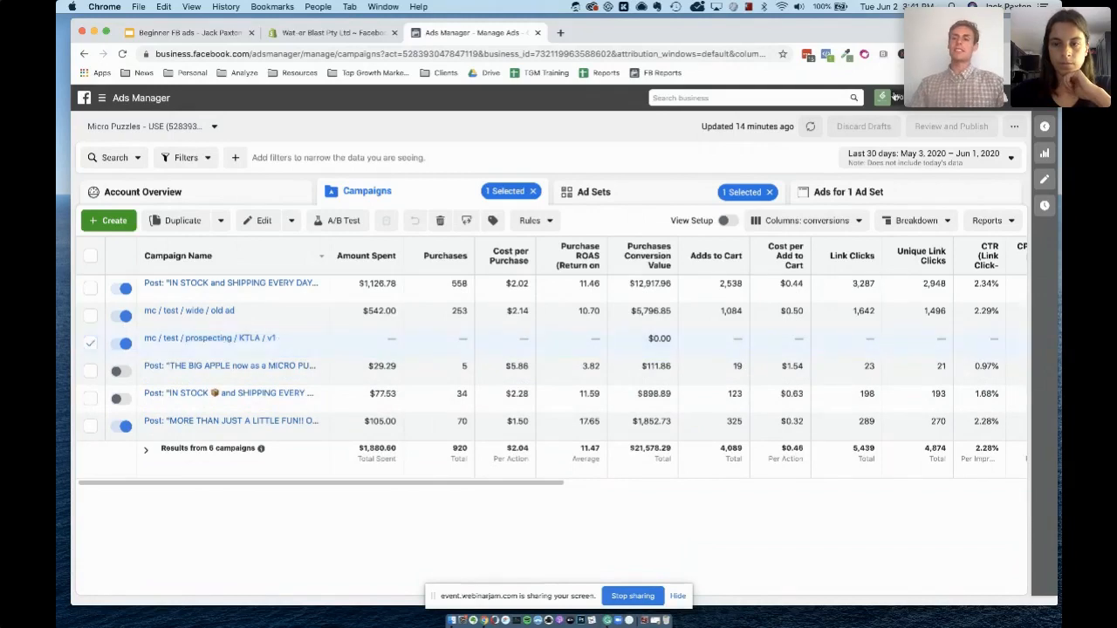
pyautogui.click(1046, 178)
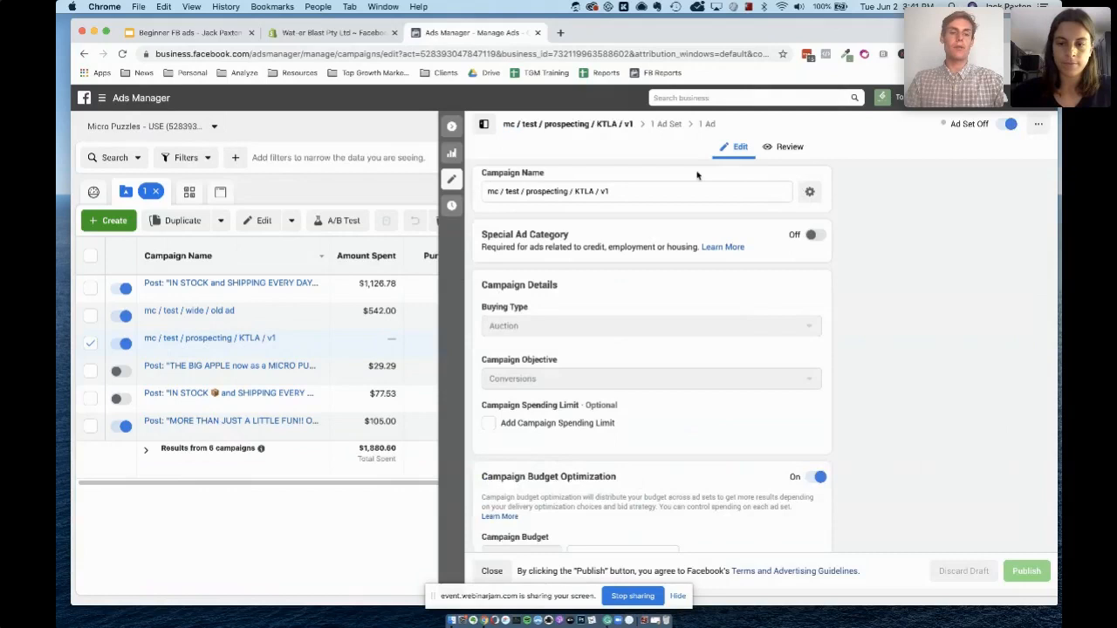
# - Review the campaign's objective, budget optimization and available bid strategies without changing them
pyautogui.scroll(-2, 829, 309)
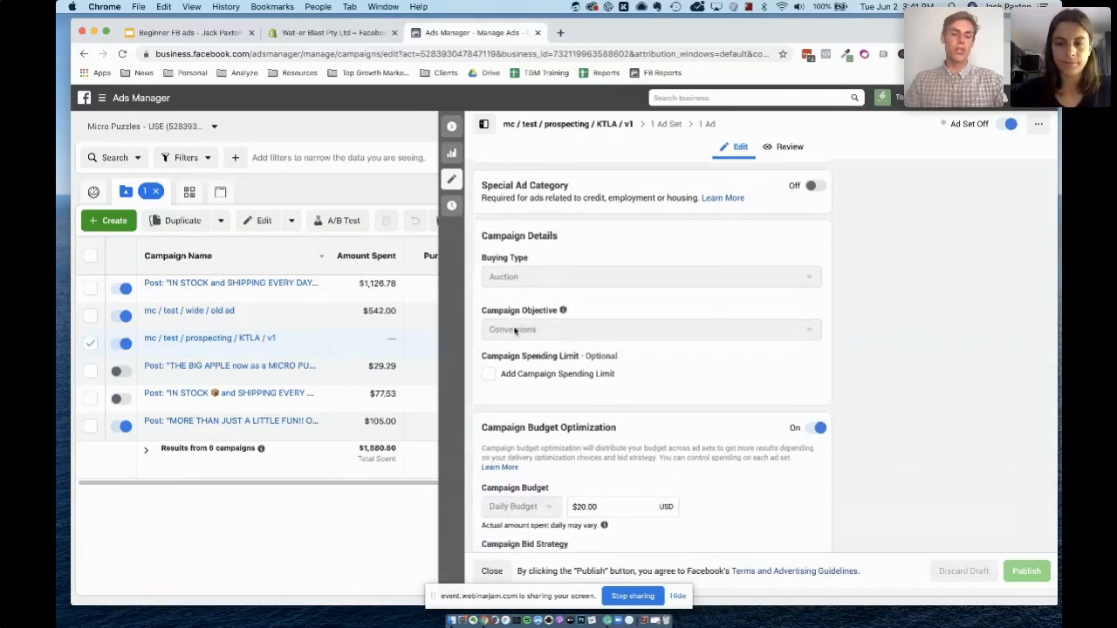
pyautogui.scroll(-3, 515, 330)
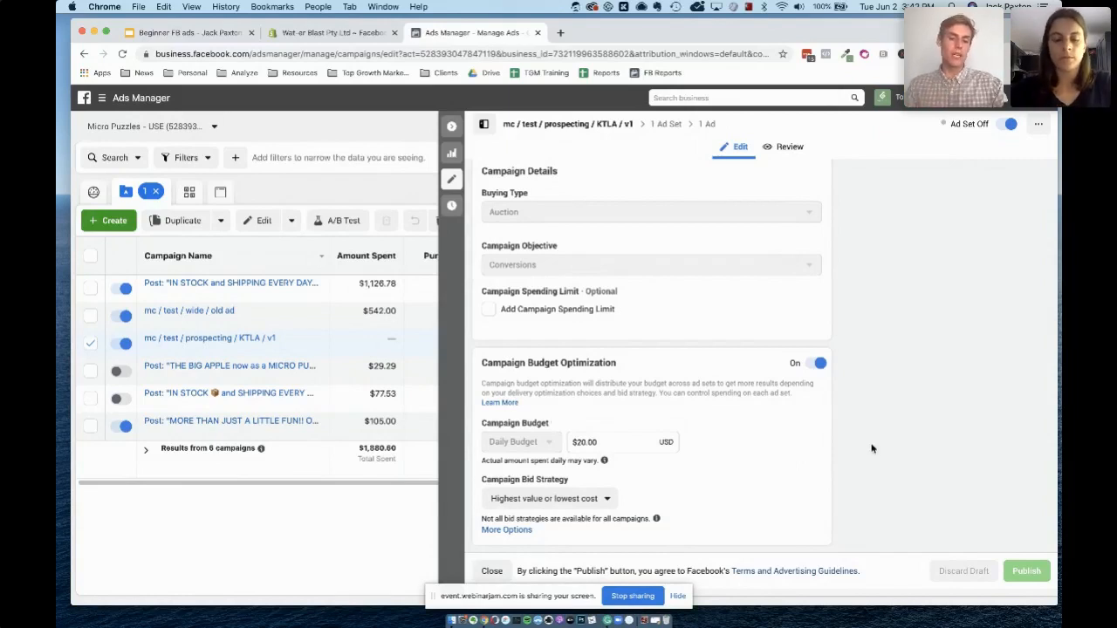
pyautogui.click(558, 498)
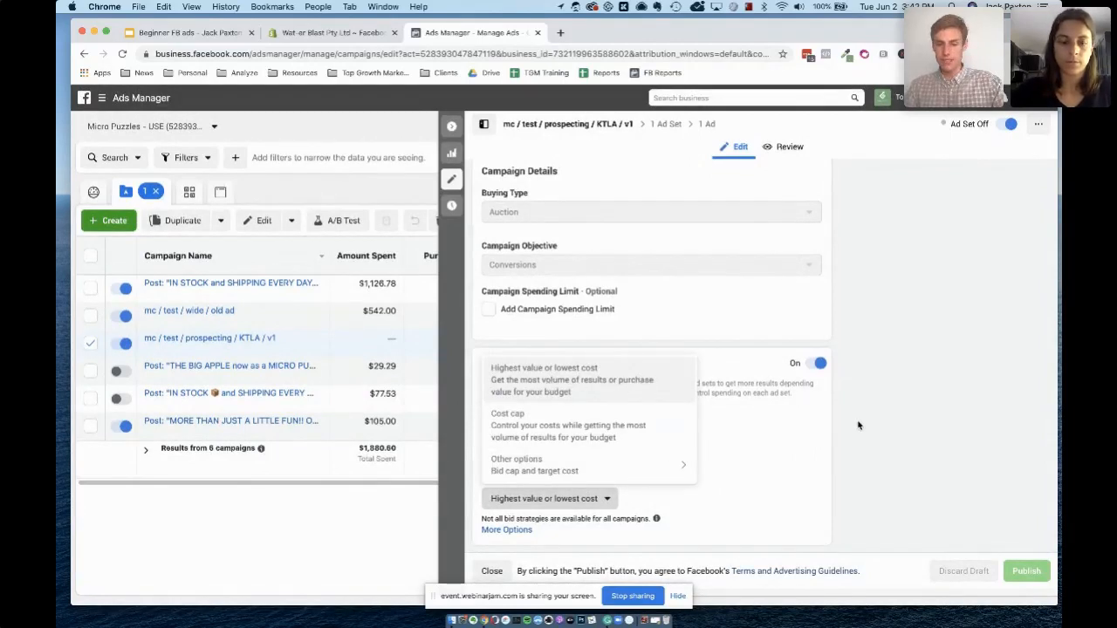
pyautogui.moveTo(593, 464)
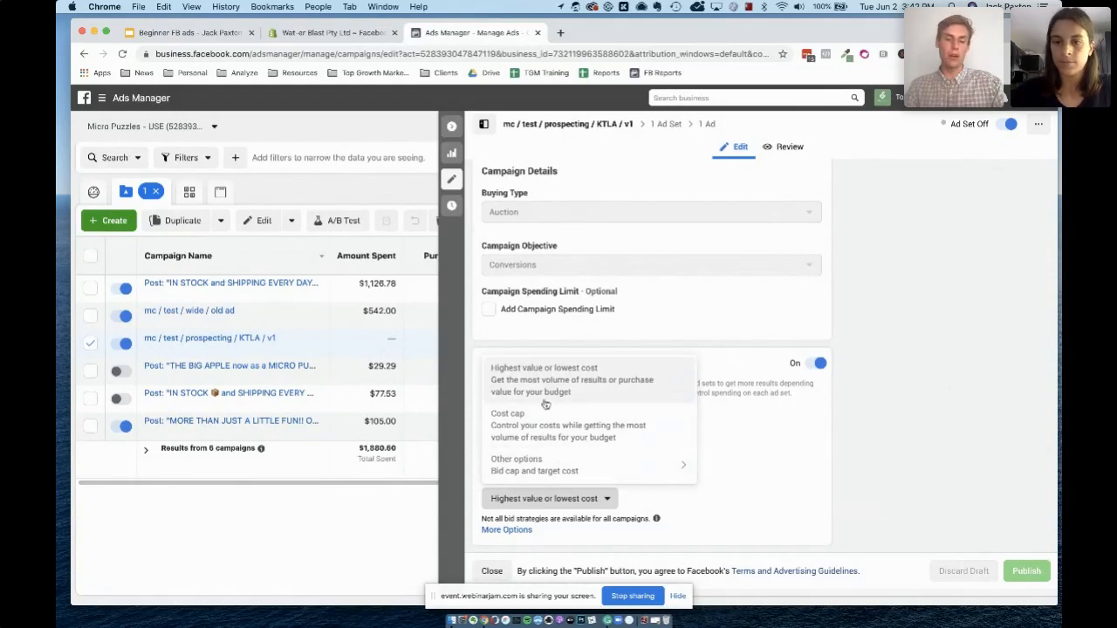
pyautogui.click(928, 481)
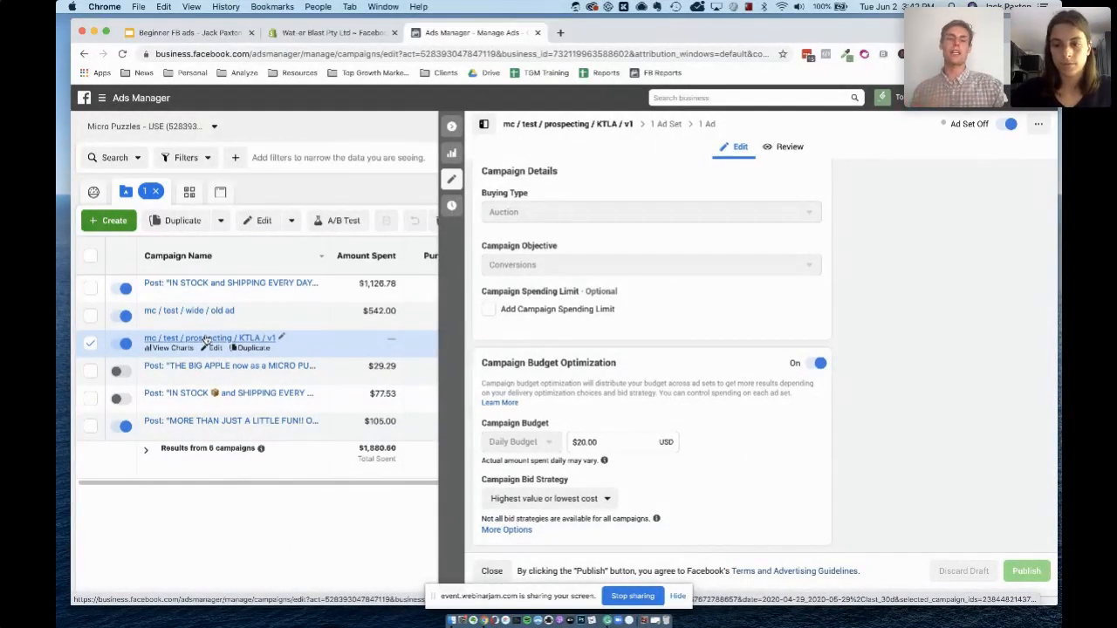
# - Close the campaign editor, go into the KTLA campaign's ad sets and open the "puzzling + Los Angeles" ad set for editing
pyautogui.click(451, 126)
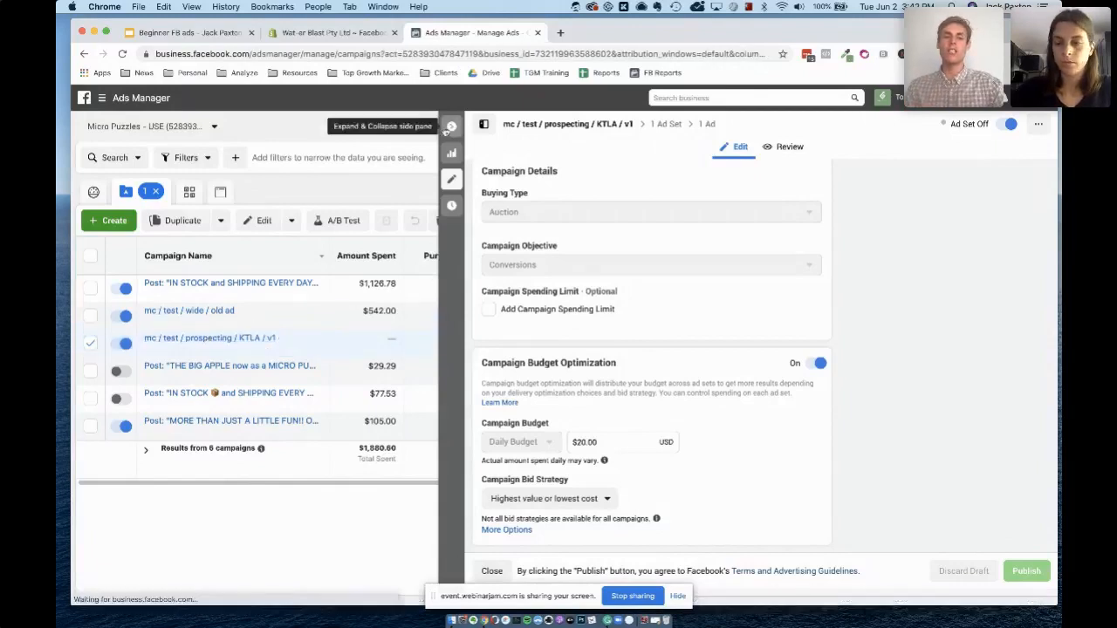
pyautogui.click(203, 342)
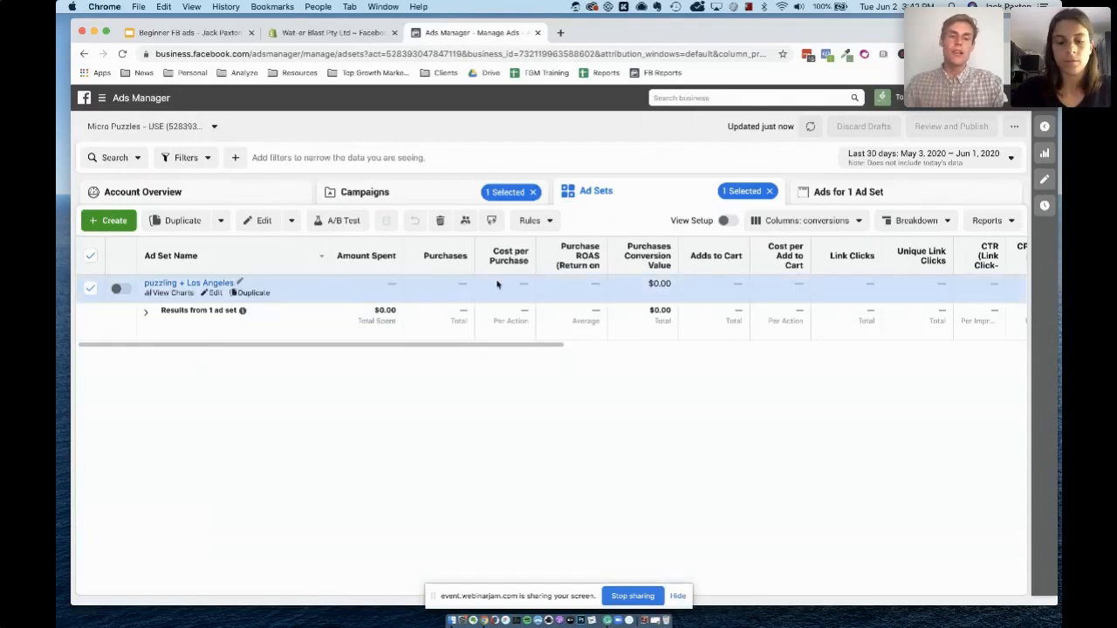
pyautogui.click(1046, 180)
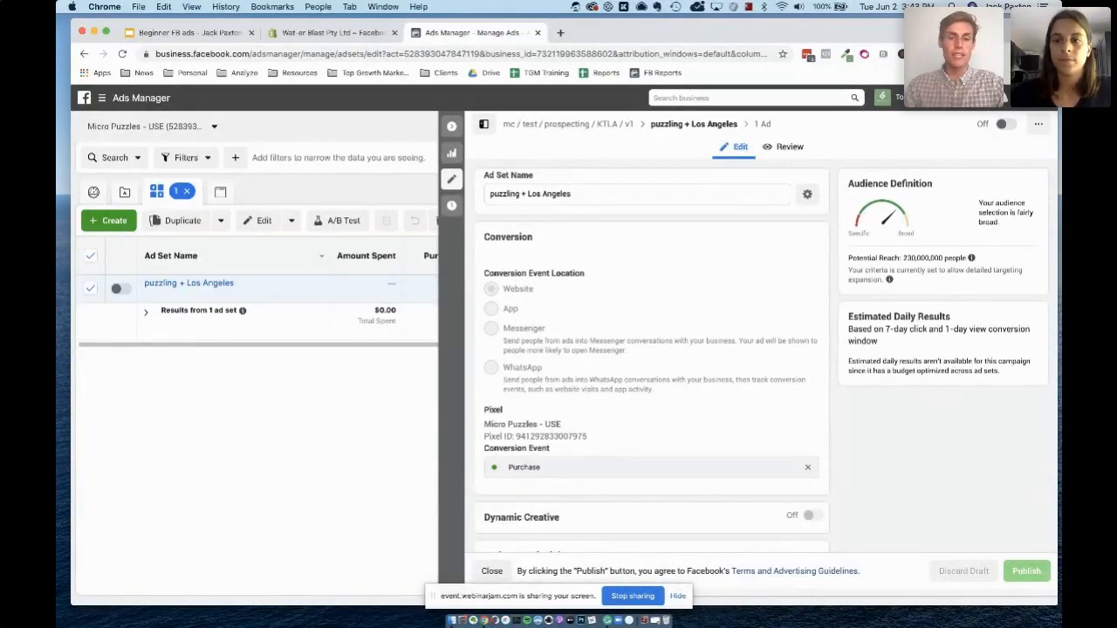
pyautogui.moveTo(568, 291)
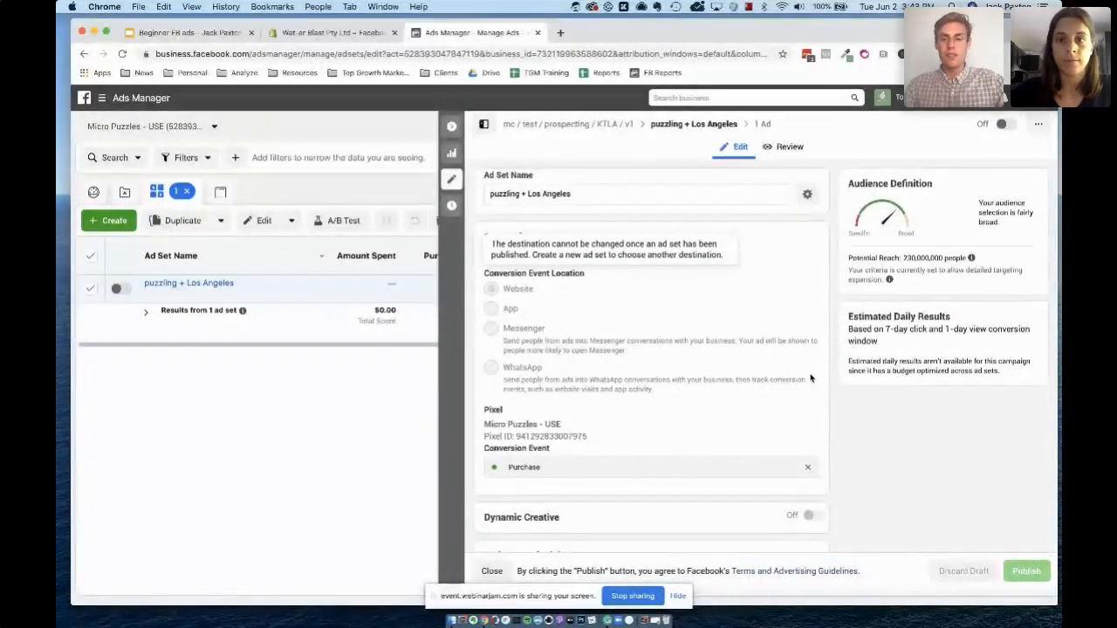
# - Clear the ad set's conversion event, look through the available events and choose Purchase
pyautogui.scroll(-5, 811, 378)
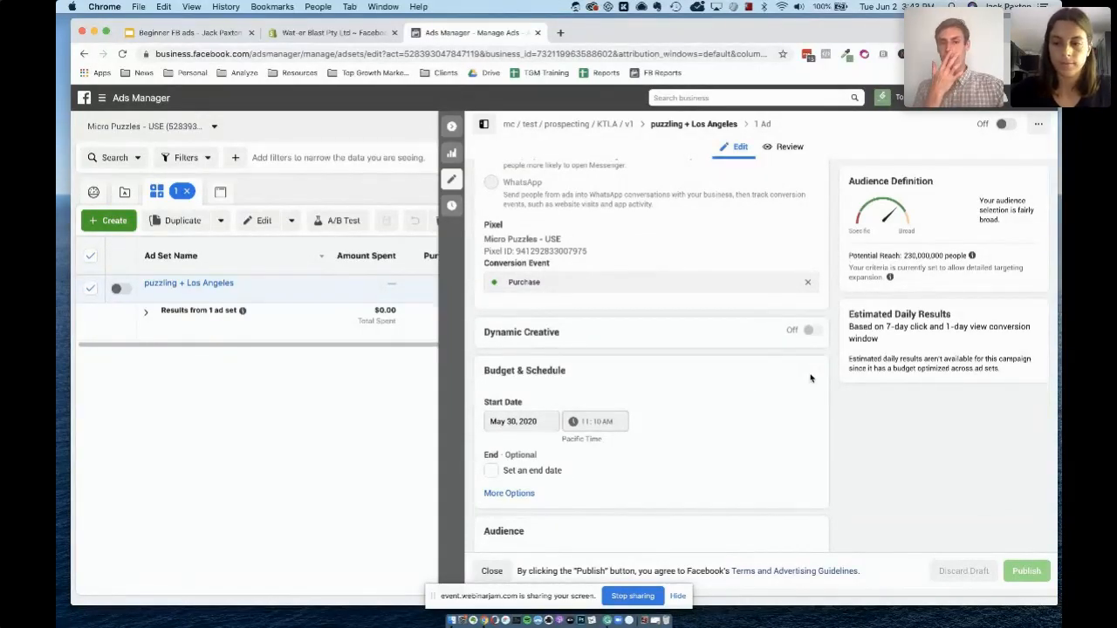
pyautogui.click(571, 281)
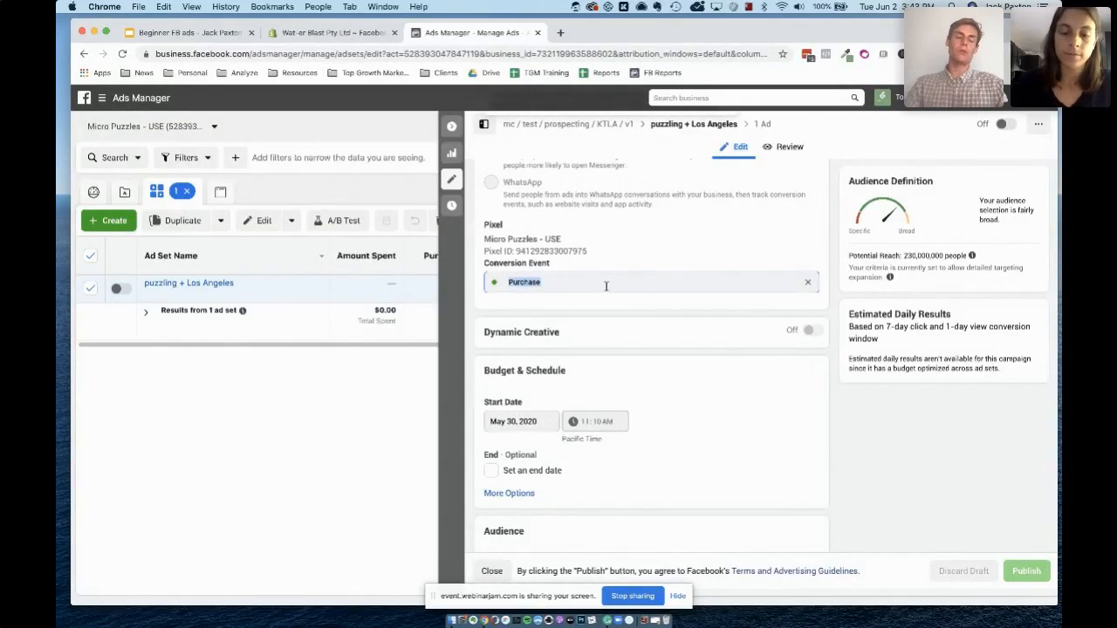
pyautogui.press('BackSpace')
pyautogui.scroll(-2, 565, 433)
pyautogui.scroll(2, 565, 434)
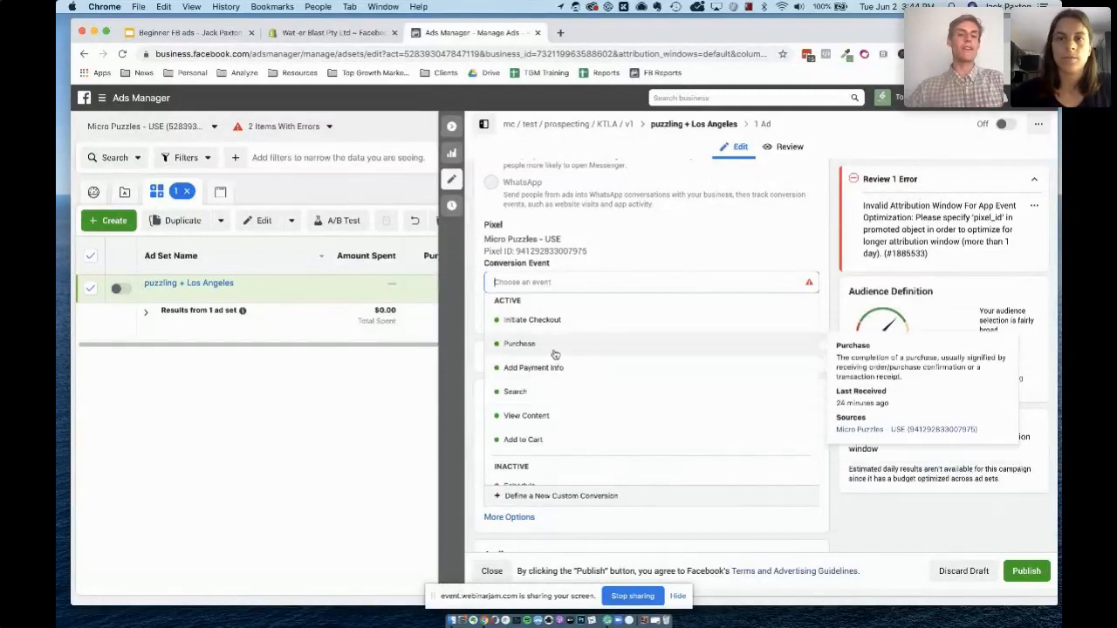
pyautogui.click(521, 344)
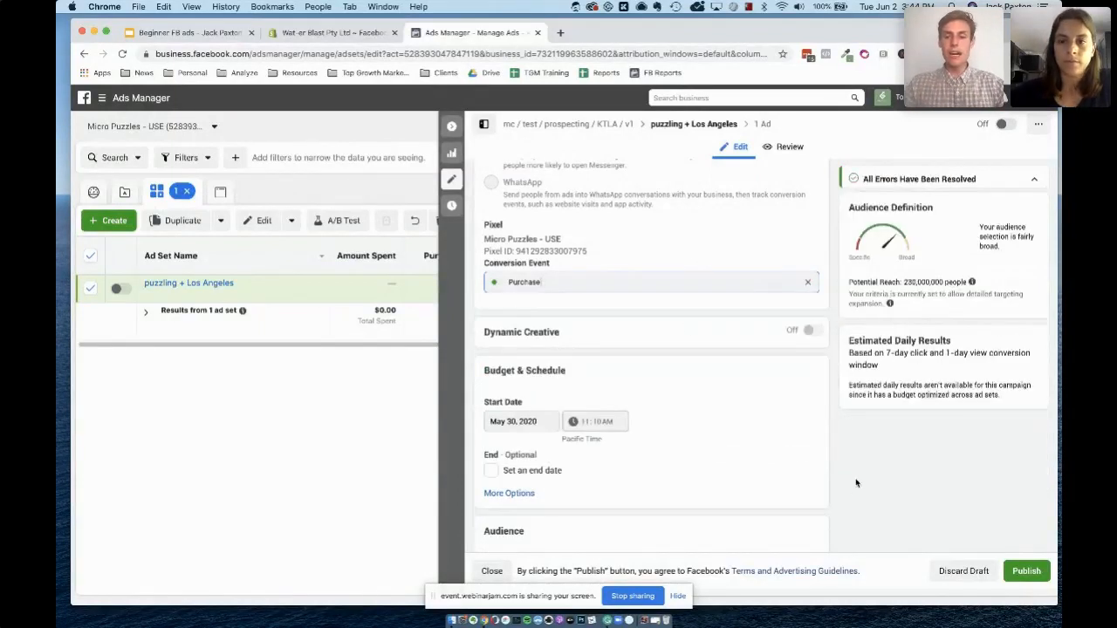
# - Look through the ad set's schedule and audience settings, from custom audiences down to detailed targeting
pyautogui.scroll(-1, 688, 406)
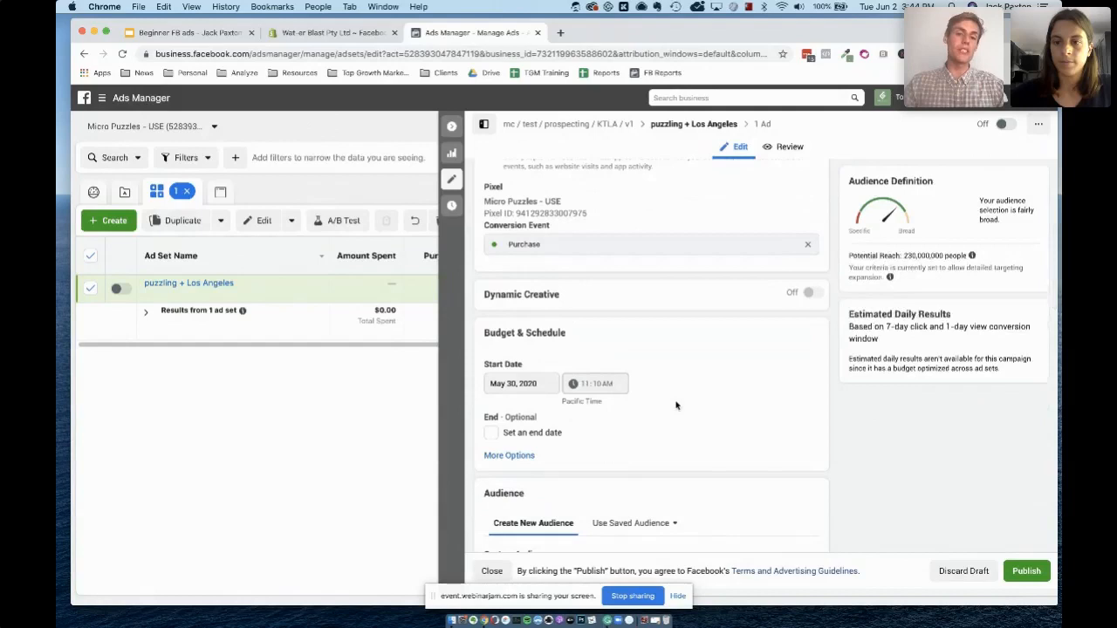
pyautogui.scroll(-4, 676, 405)
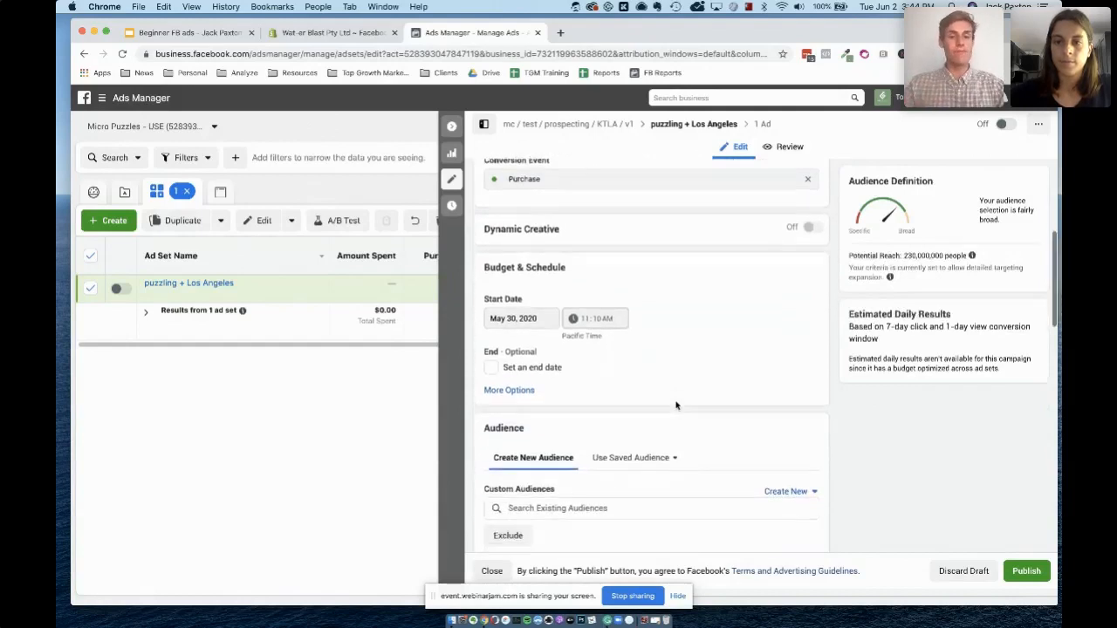
pyautogui.scroll(-3, 676, 405)
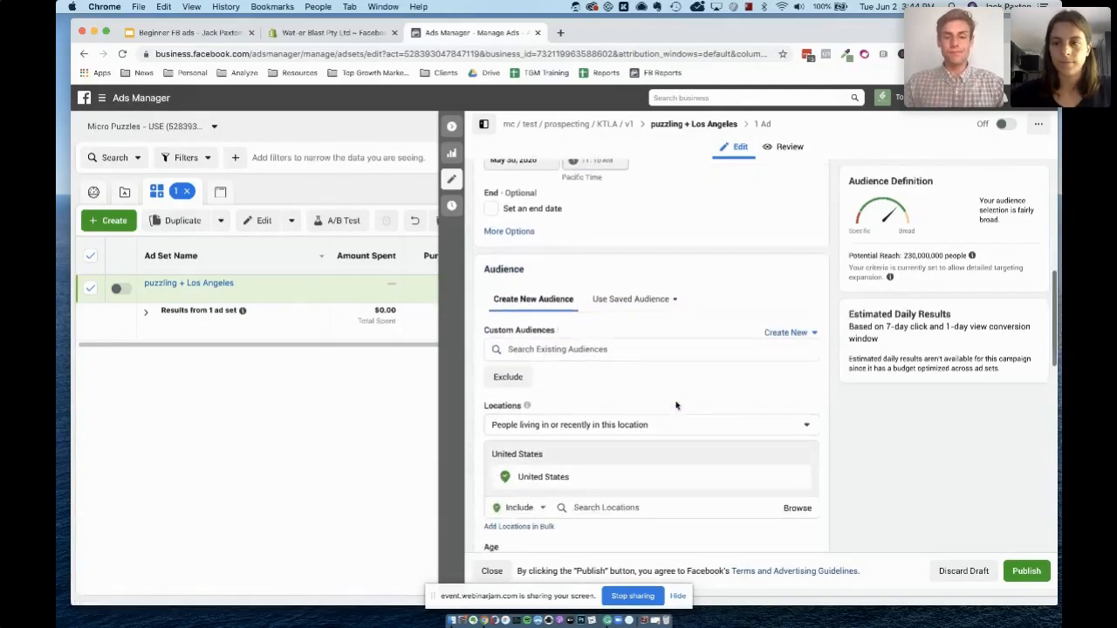
pyautogui.scroll(-1, 677, 405)
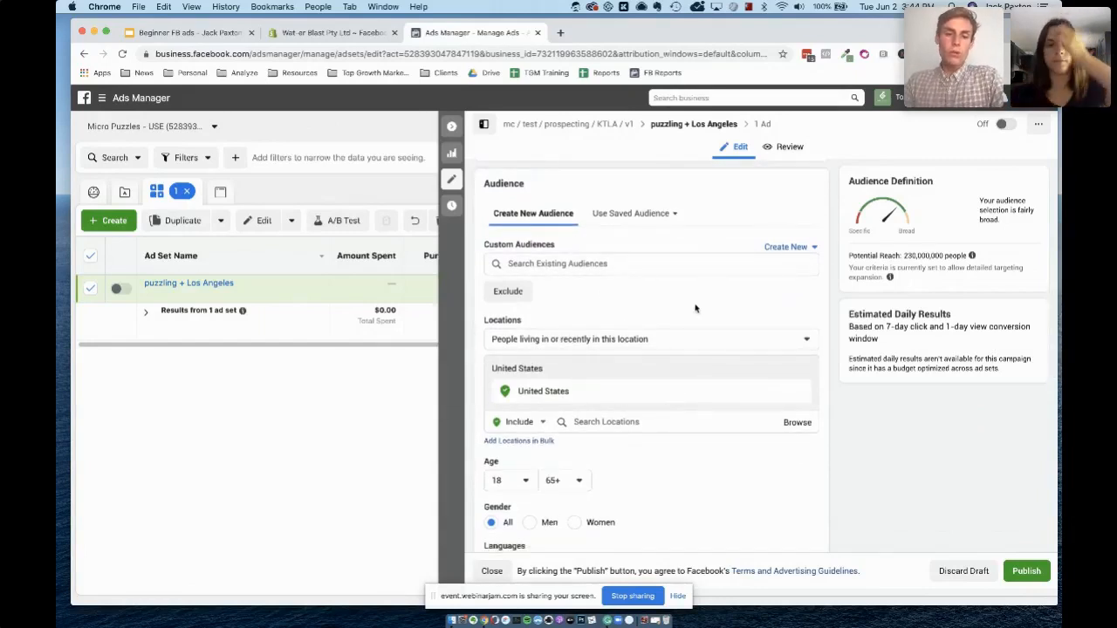
pyautogui.scroll(1, 695, 308)
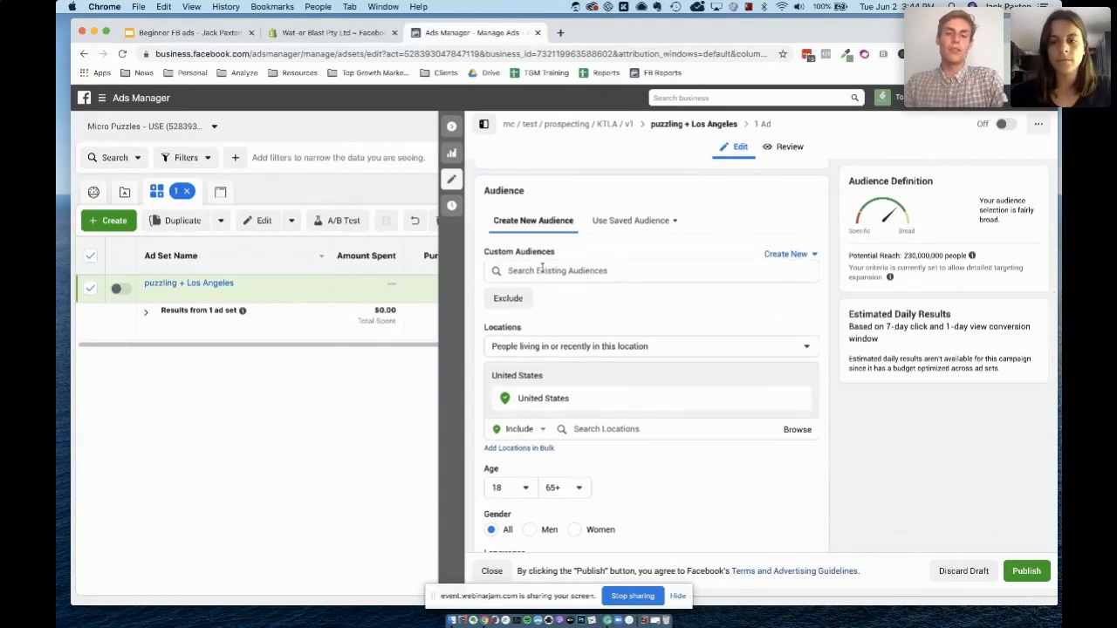
pyautogui.scroll(-5, 598, 369)
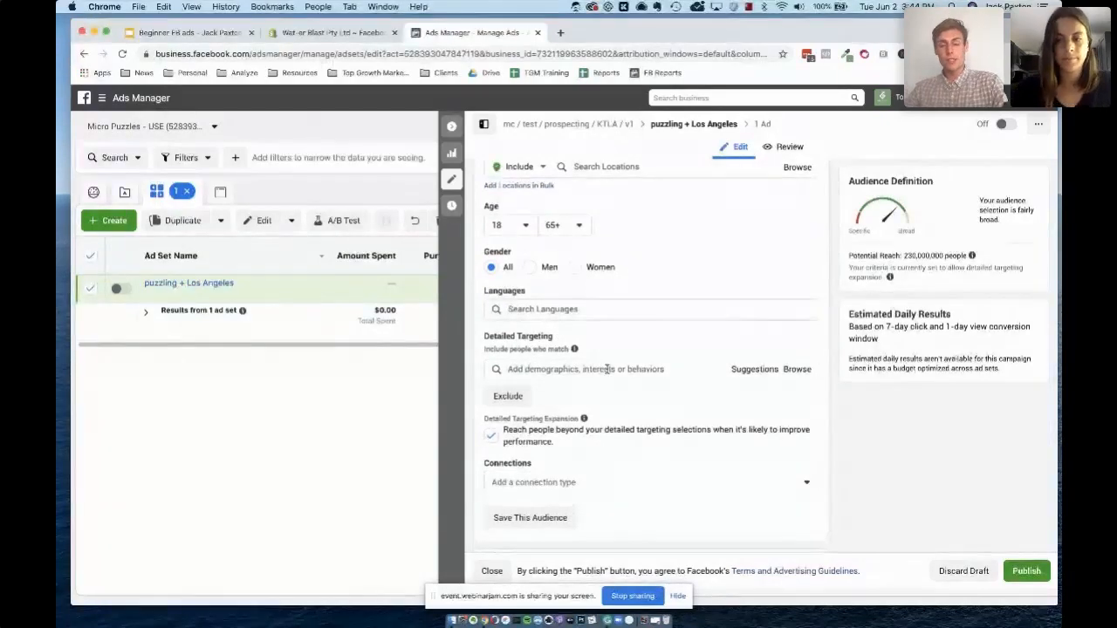
# - Examine the existing custom audiences available for the ad set without selecting any
pyautogui.scroll(3, 606, 371)
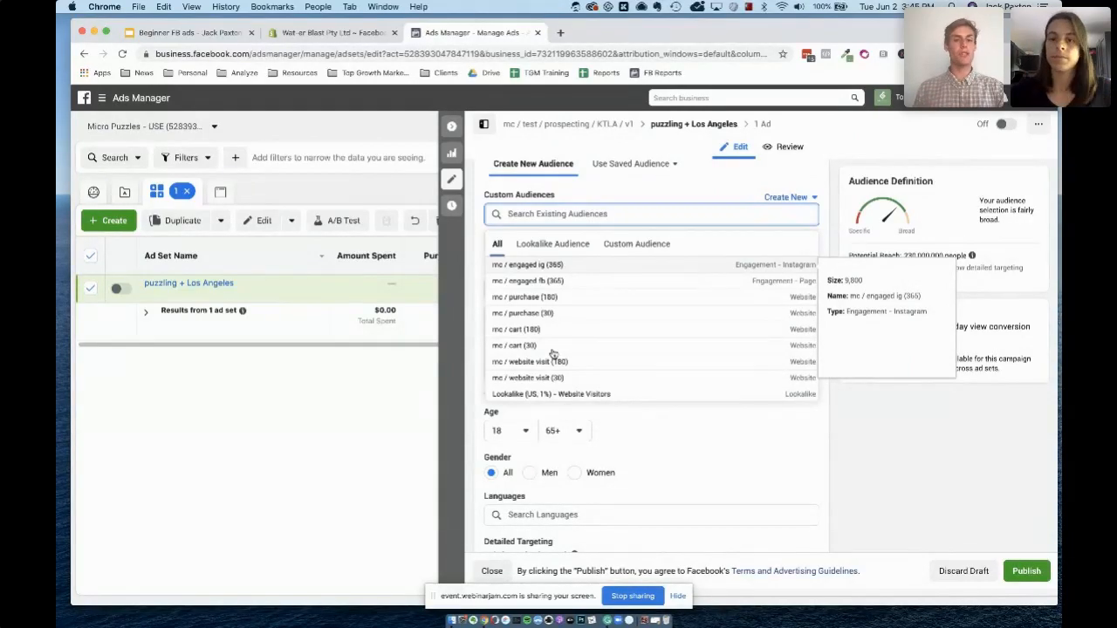
pyautogui.click(862, 407)
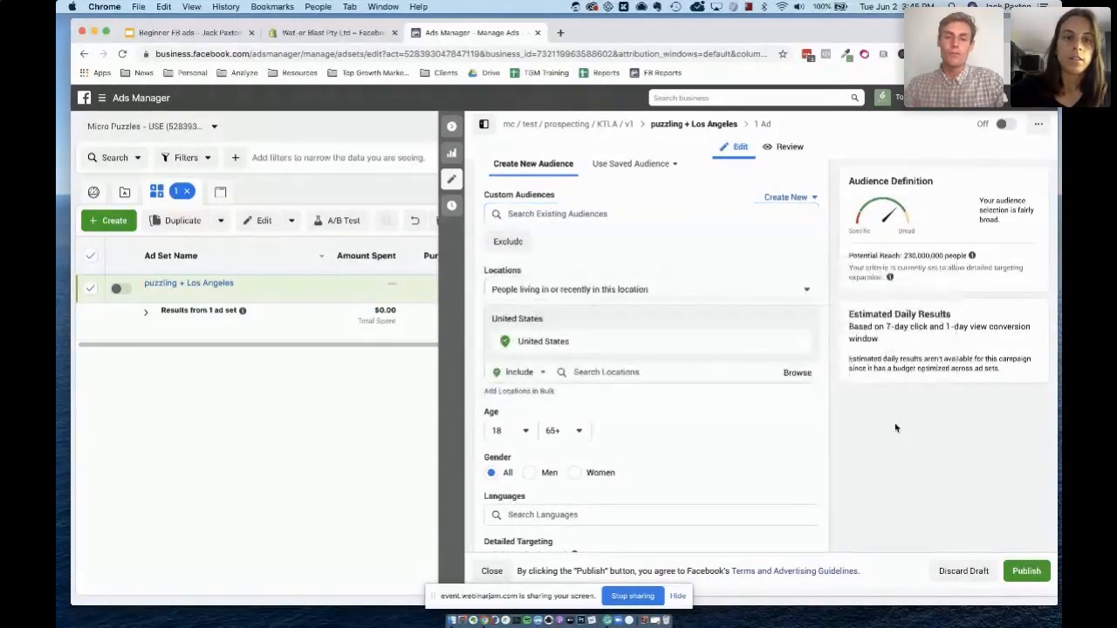
pyautogui.click(535, 216)
pyautogui.scroll(-1, 575, 310)
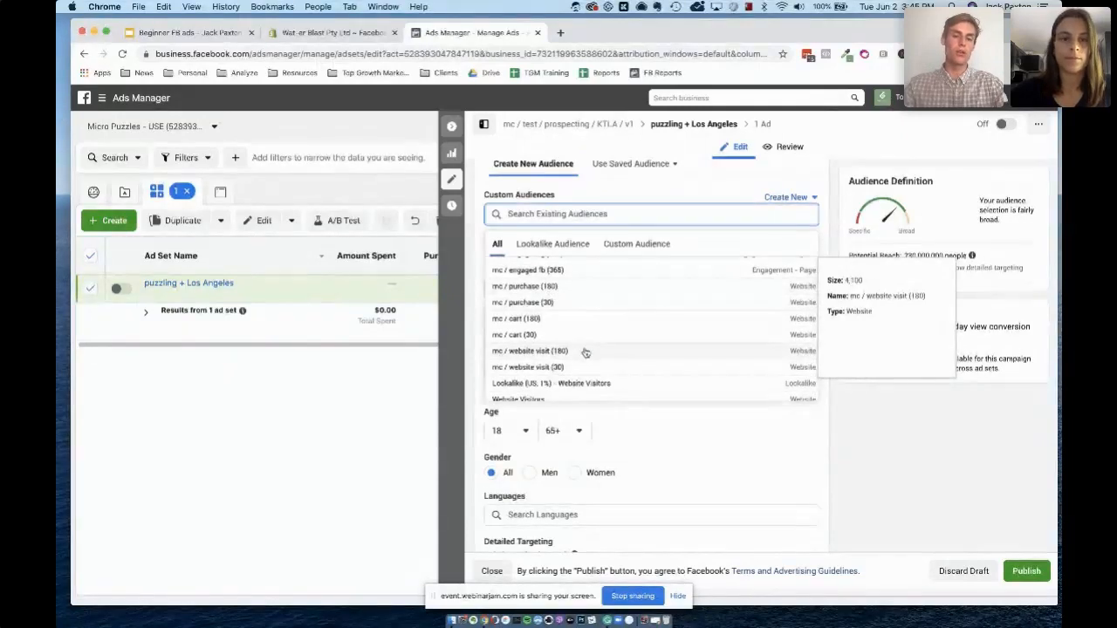
pyautogui.click(931, 430)
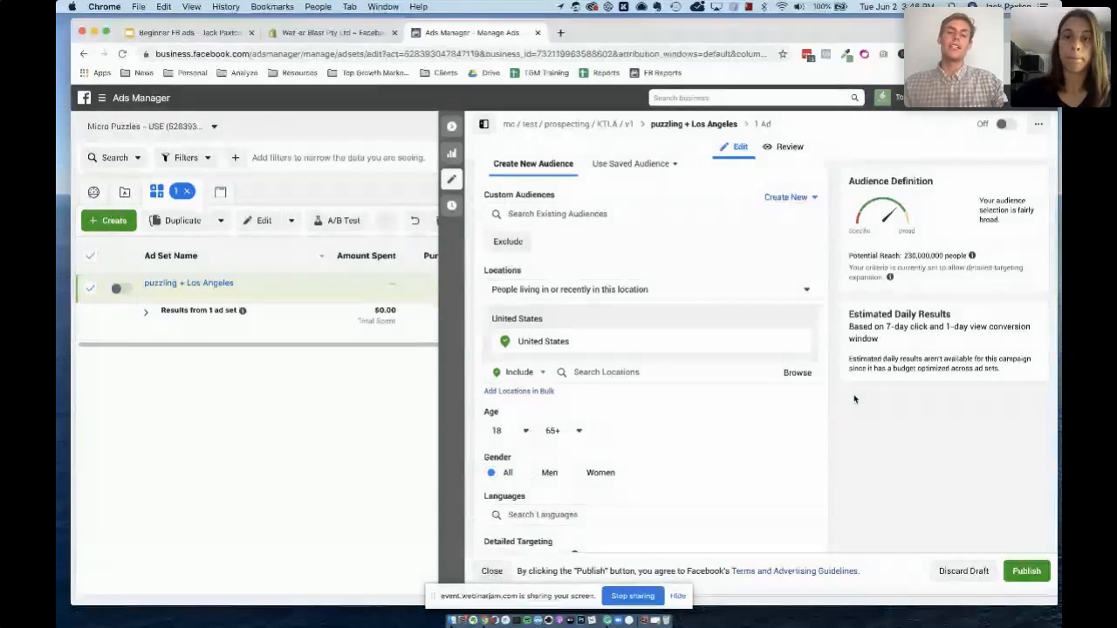
pyautogui.scroll(-5, 850, 384)
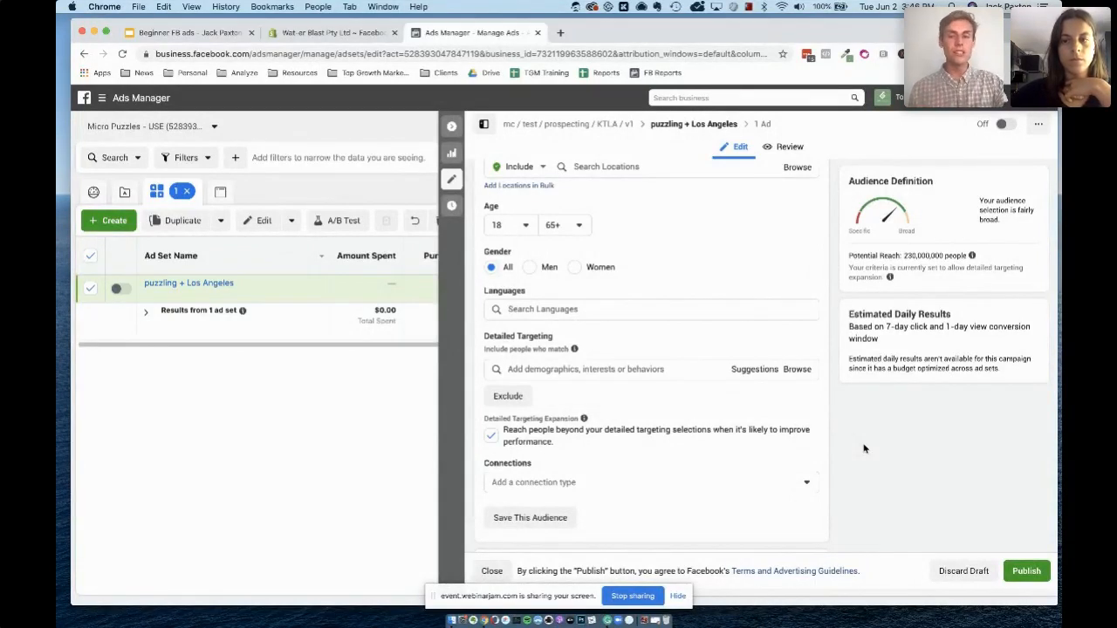
pyautogui.scroll(5, 863, 448)
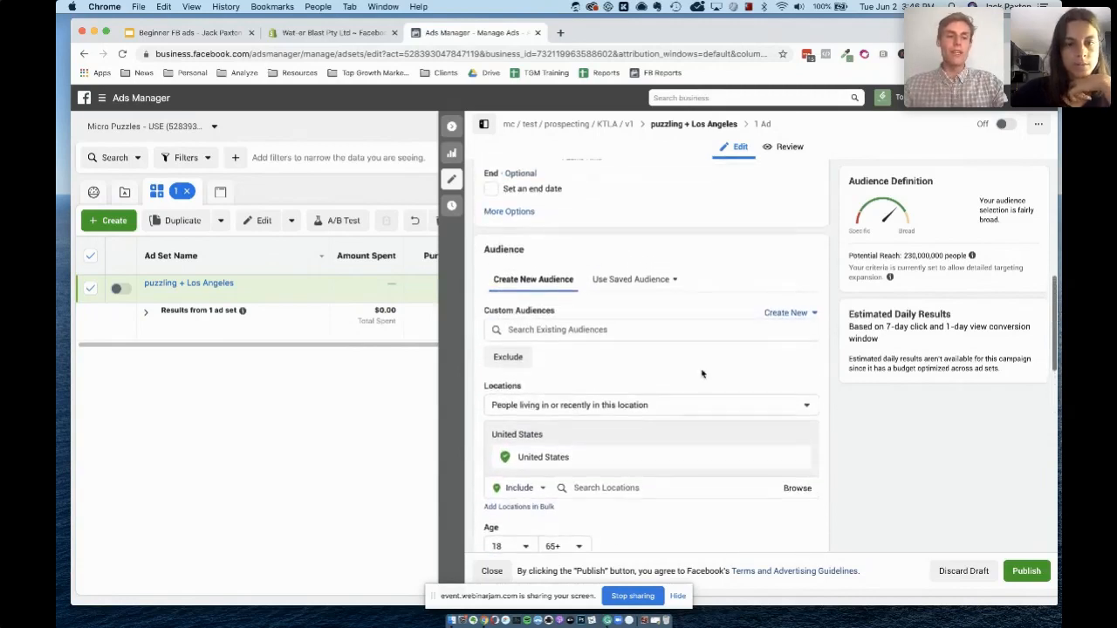
pyautogui.click(580, 329)
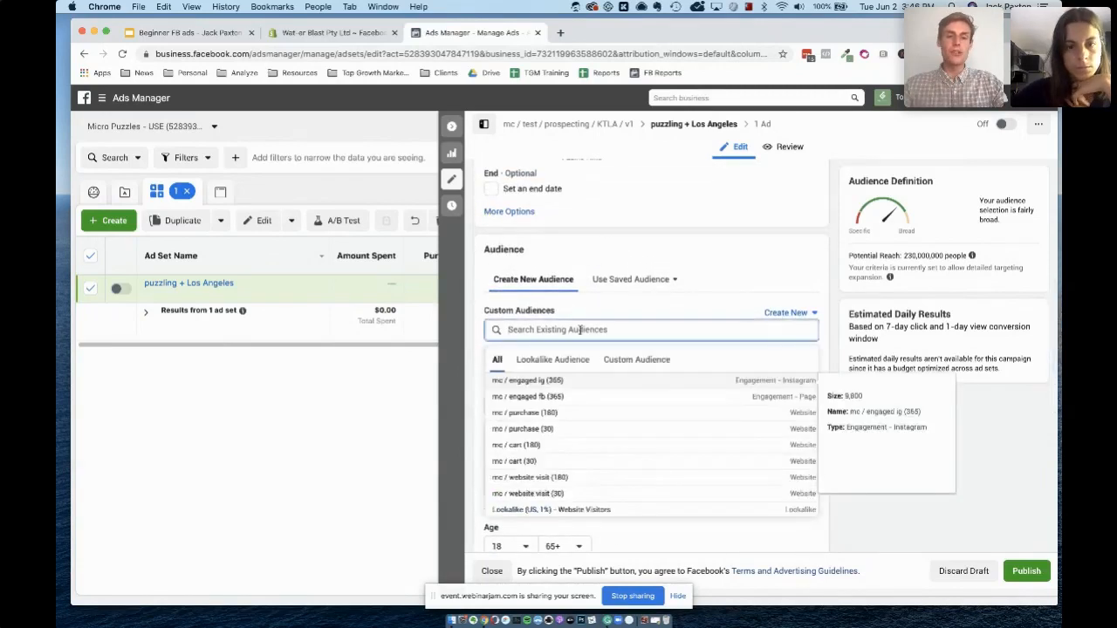
pyautogui.click(1022, 463)
# - Replace the ad set's United States location with Los Angeles, California and set its radius to 50 mi
pyautogui.scroll(-5, 748, 463)
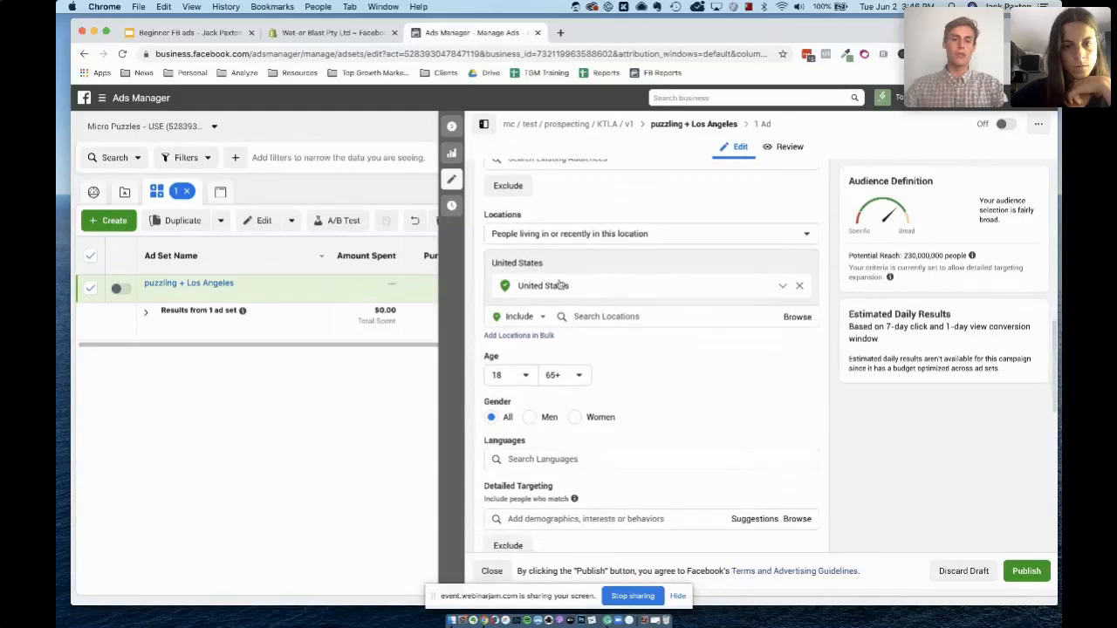
pyautogui.click(620, 316)
pyautogui.write('los ang')
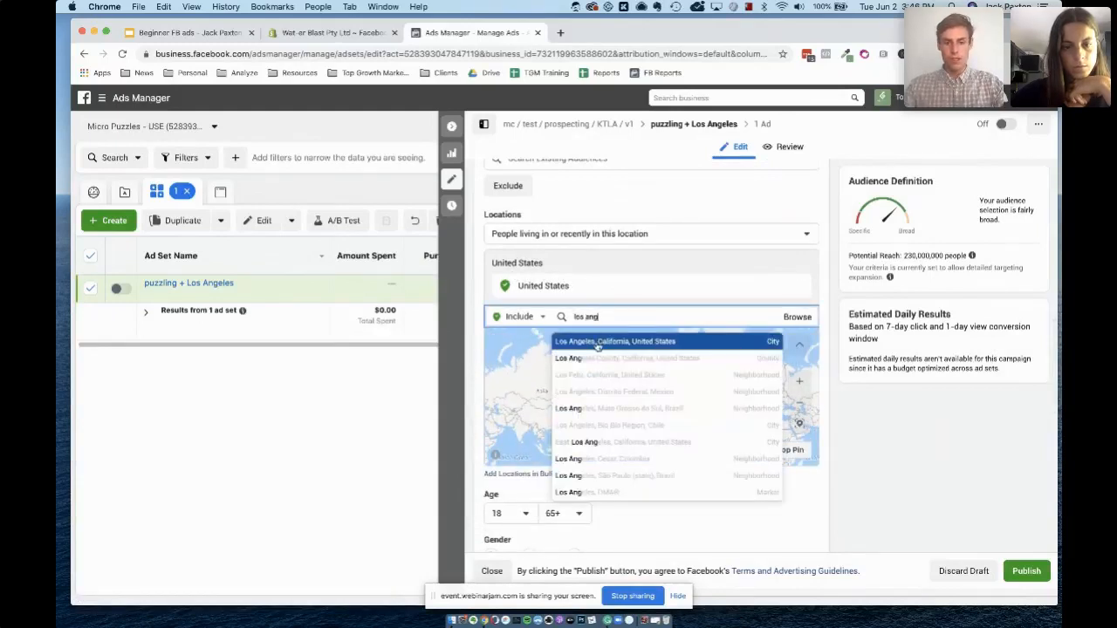
pyautogui.click(603, 342)
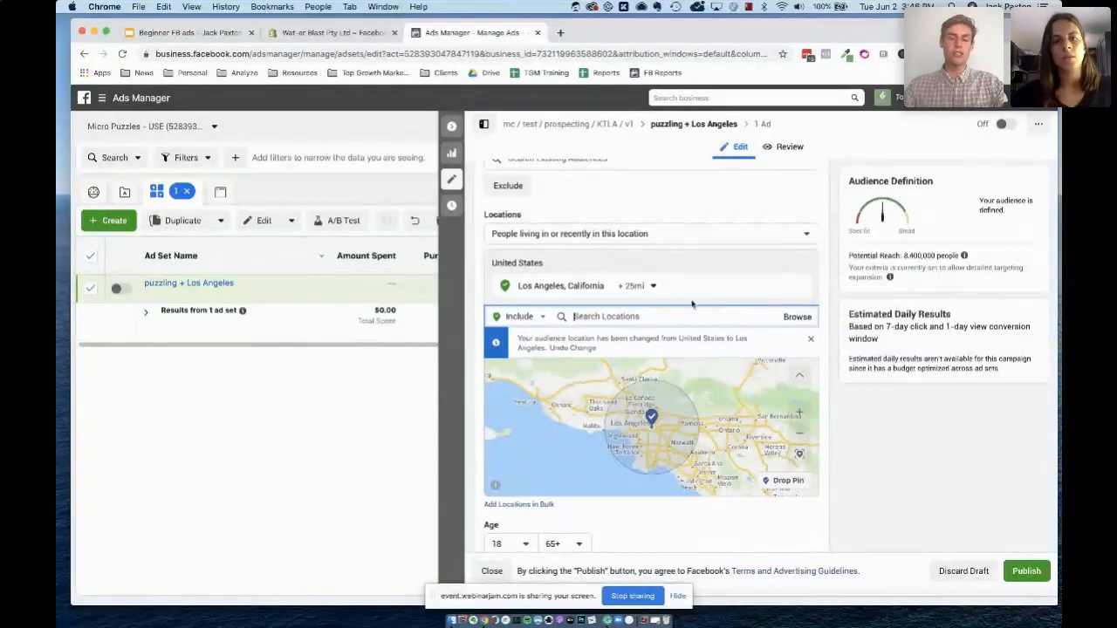
pyautogui.click(644, 286)
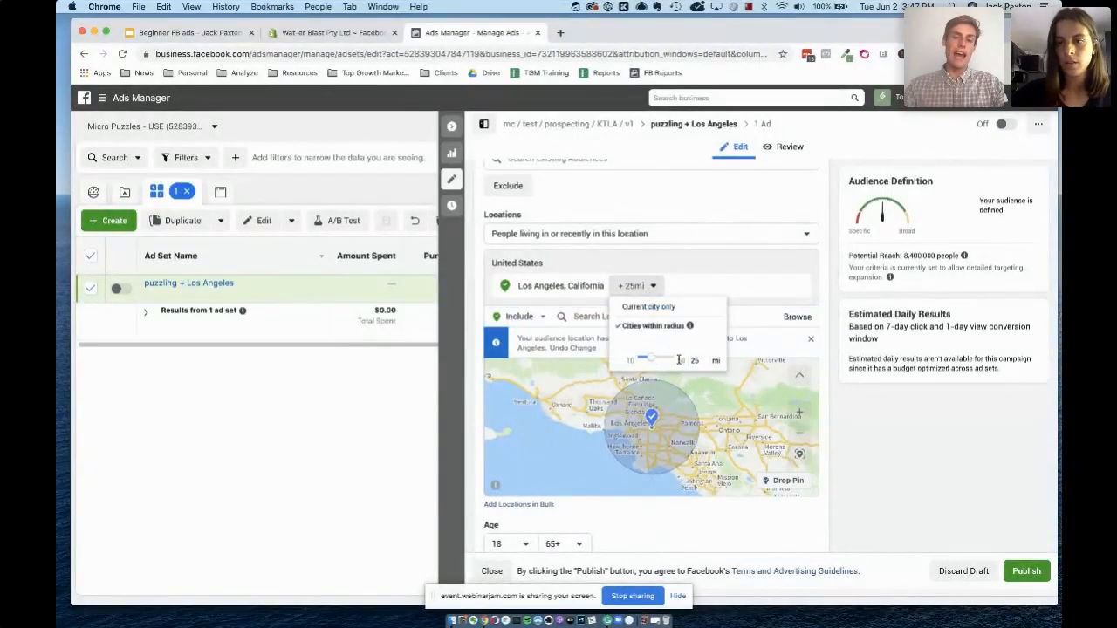
pyautogui.moveTo(654, 361); pyautogui.dragTo(681, 360)
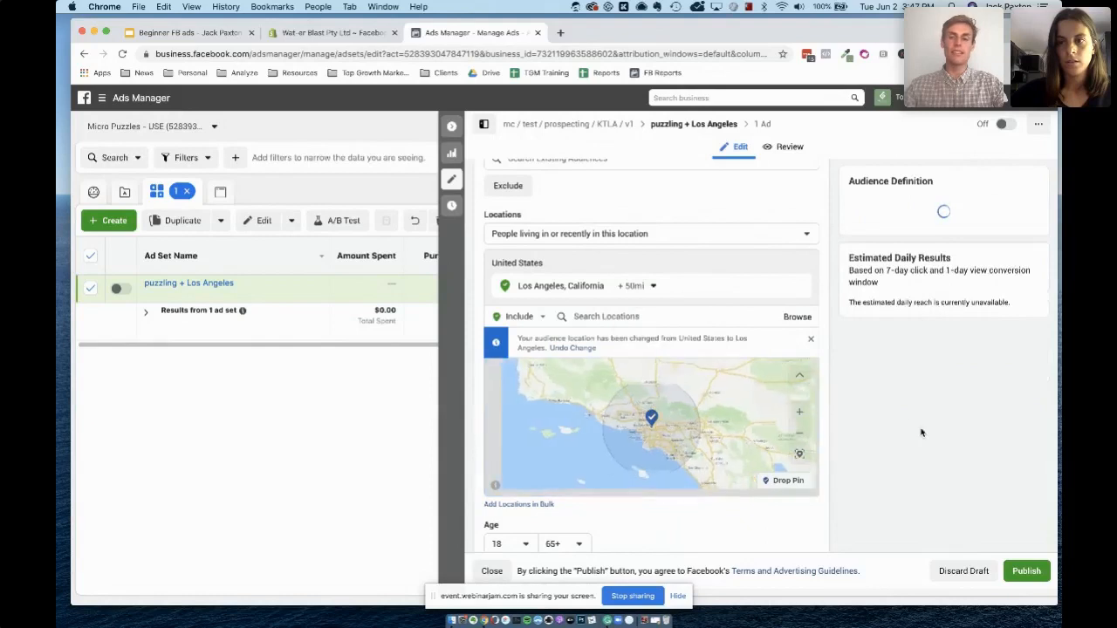
# - Search the detailed targeting for "puzz" and look through the suggested interests and their audience sizes
pyautogui.scroll(-4, 576, 445)
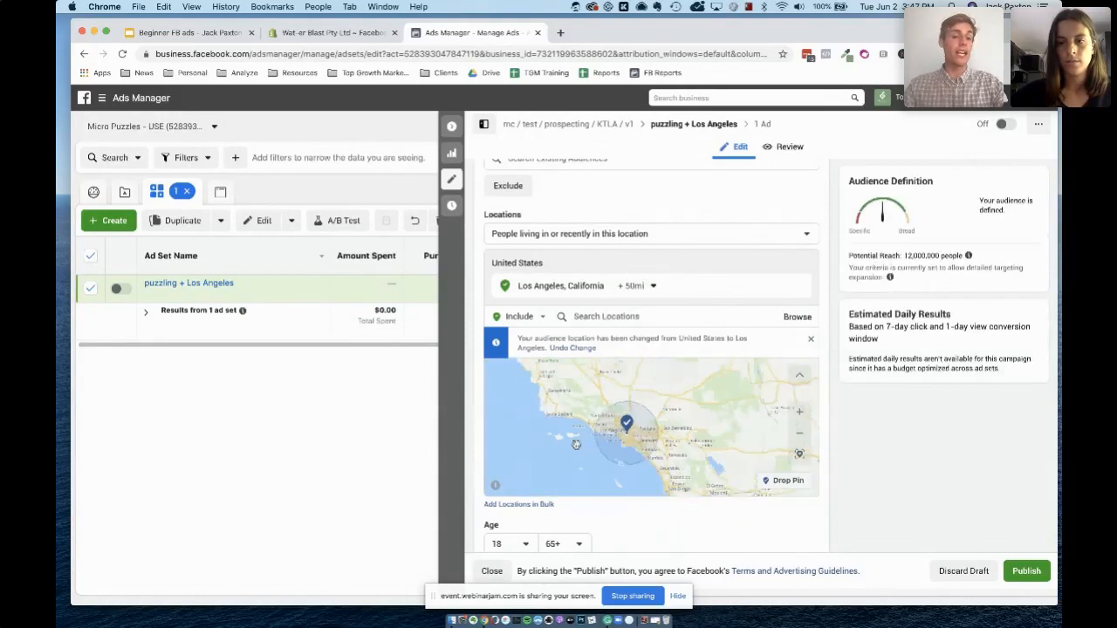
pyautogui.scroll(-3, 842, 456)
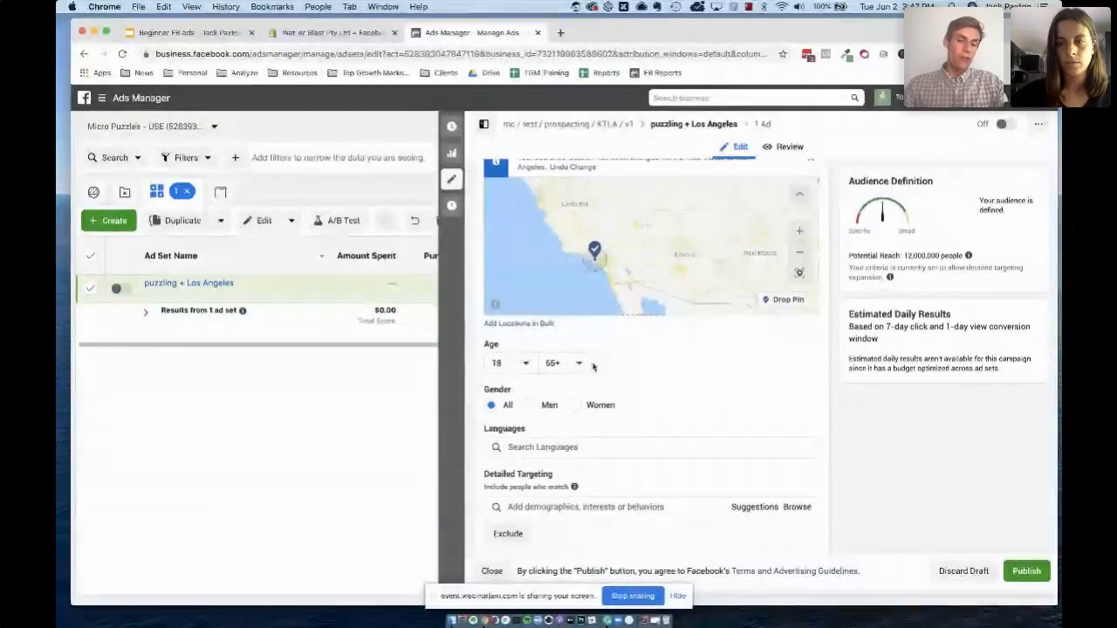
pyautogui.scroll(-2, 885, 397)
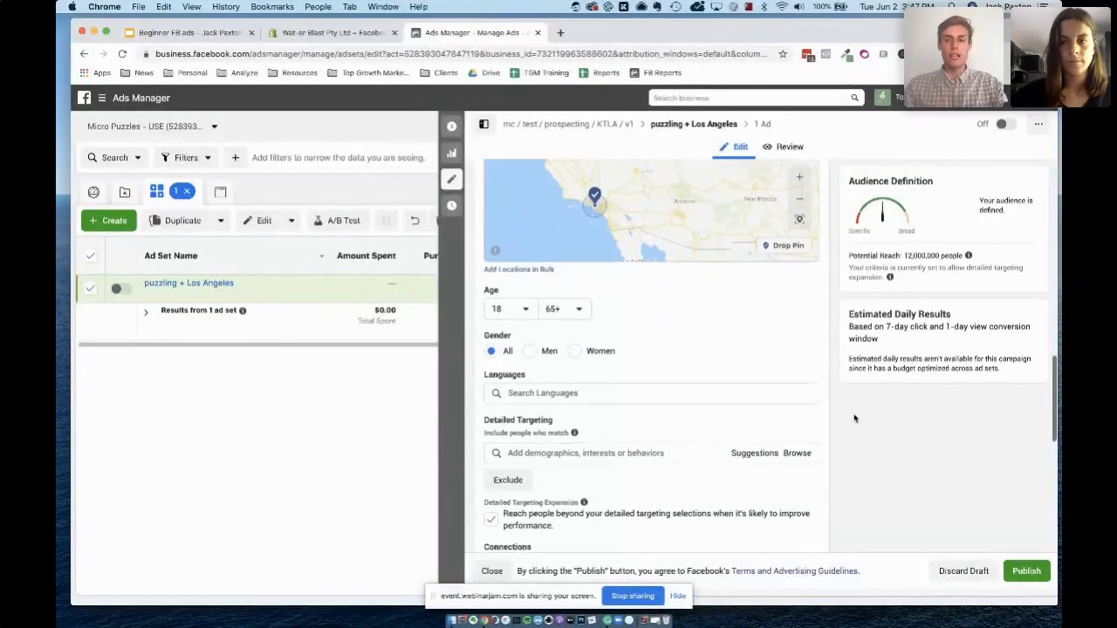
pyautogui.scroll(-1, 655, 385)
pyautogui.click(605, 394)
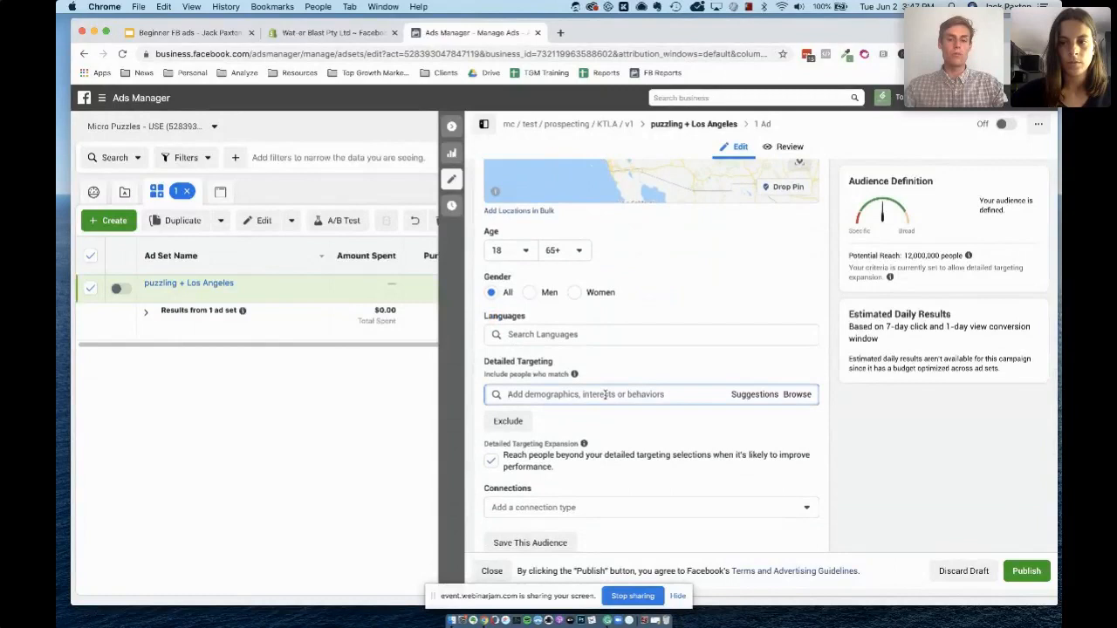
pyautogui.write('puzz')
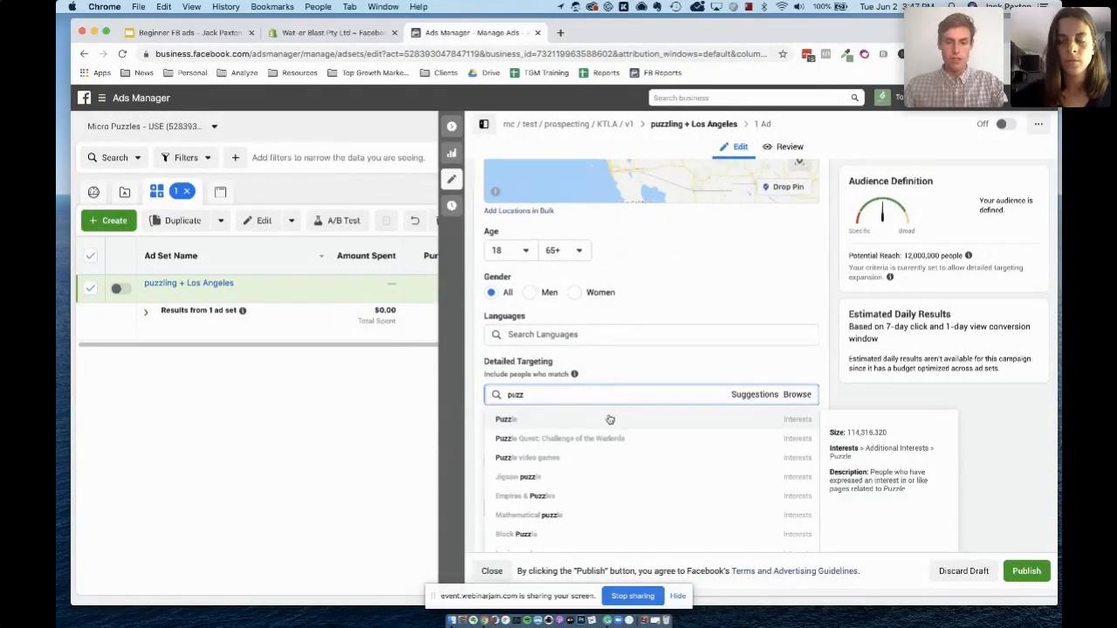
pyautogui.scroll(-1, 610, 419)
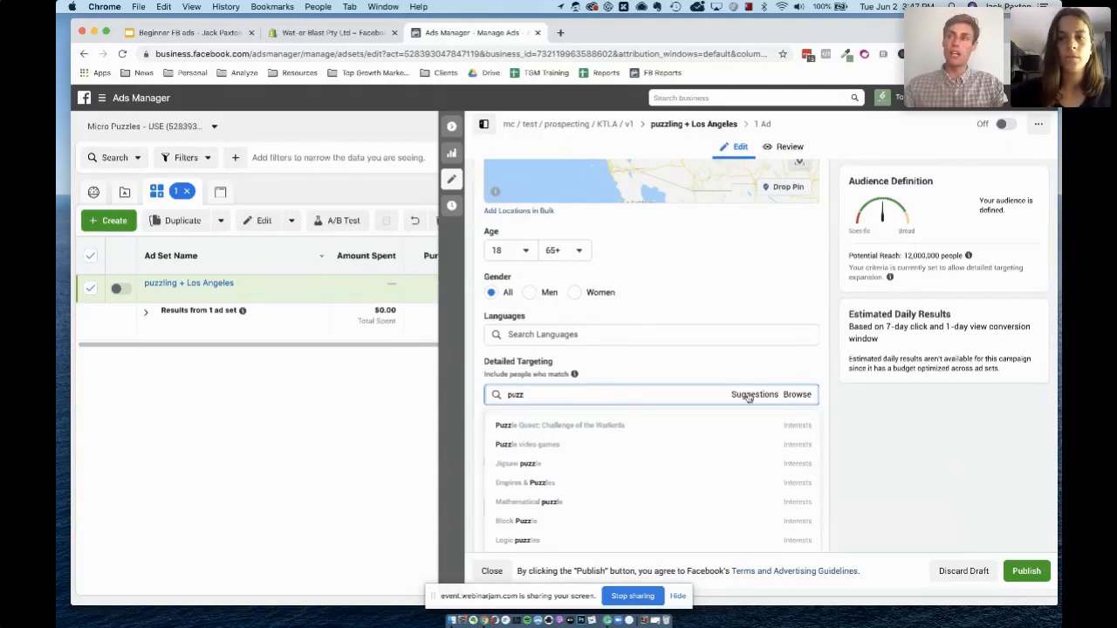
pyautogui.scroll(-1, 658, 471)
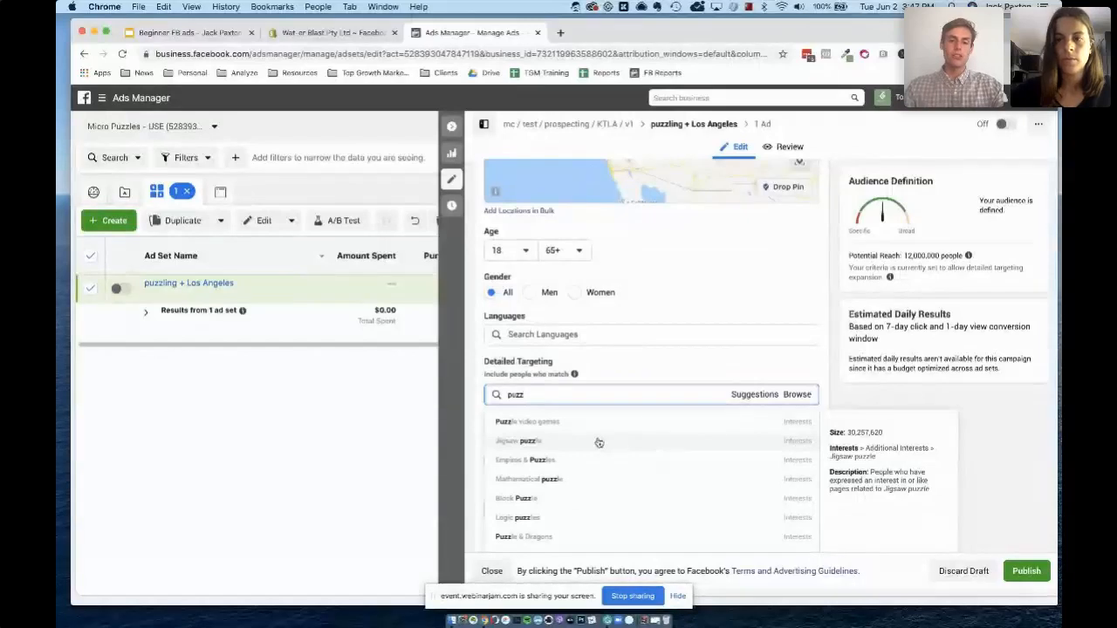
pyautogui.scroll(-3, 580, 470)
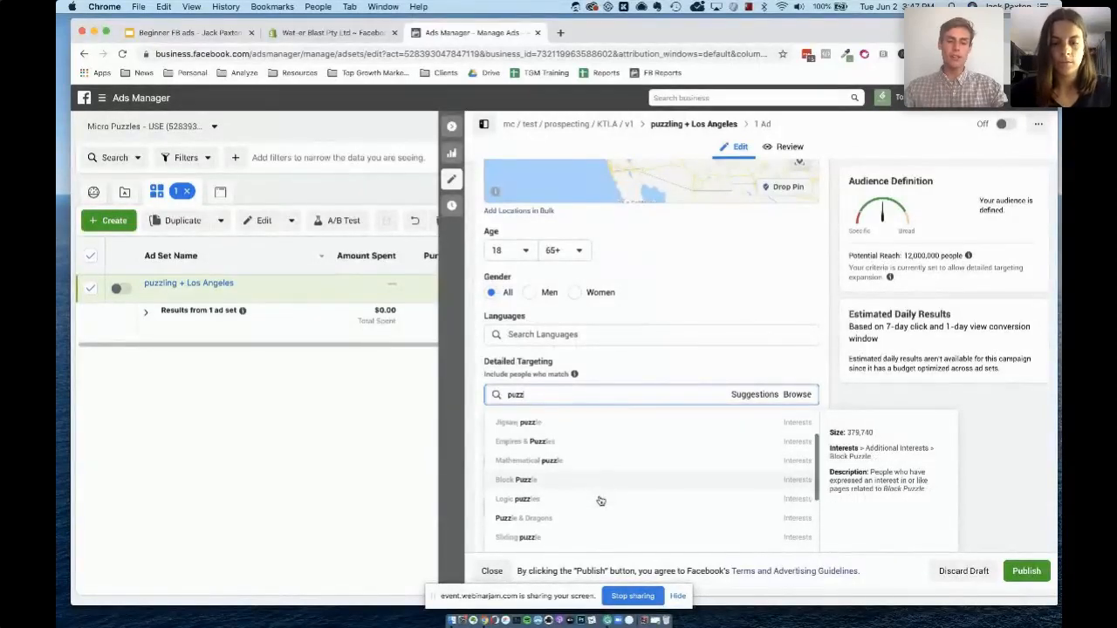
pyautogui.scroll(-3, 558, 481)
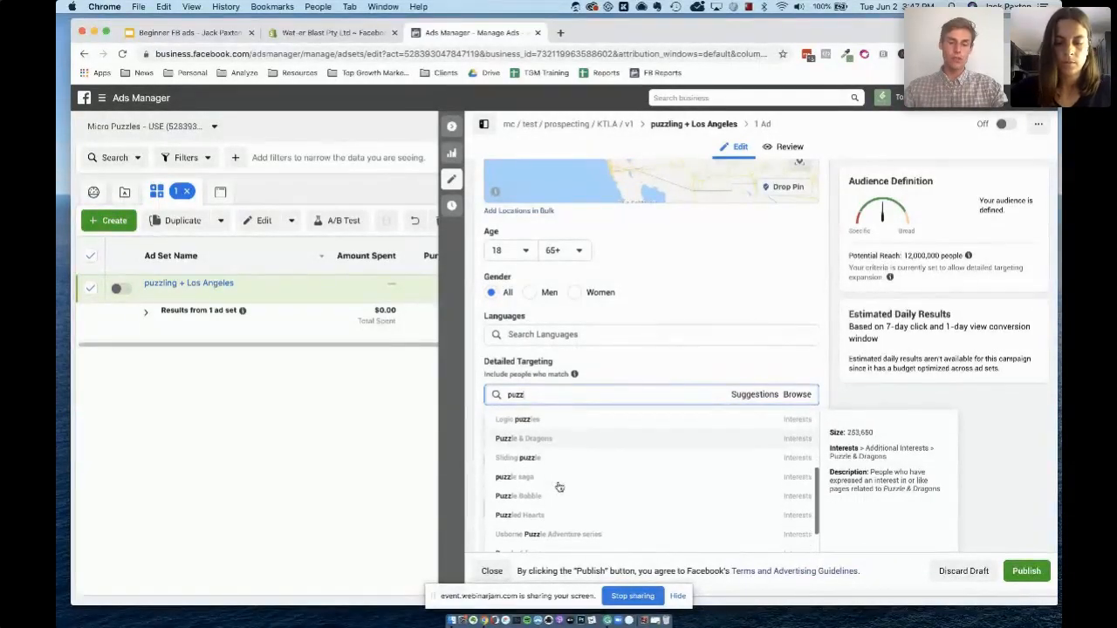
pyautogui.scroll(-4, 584, 484)
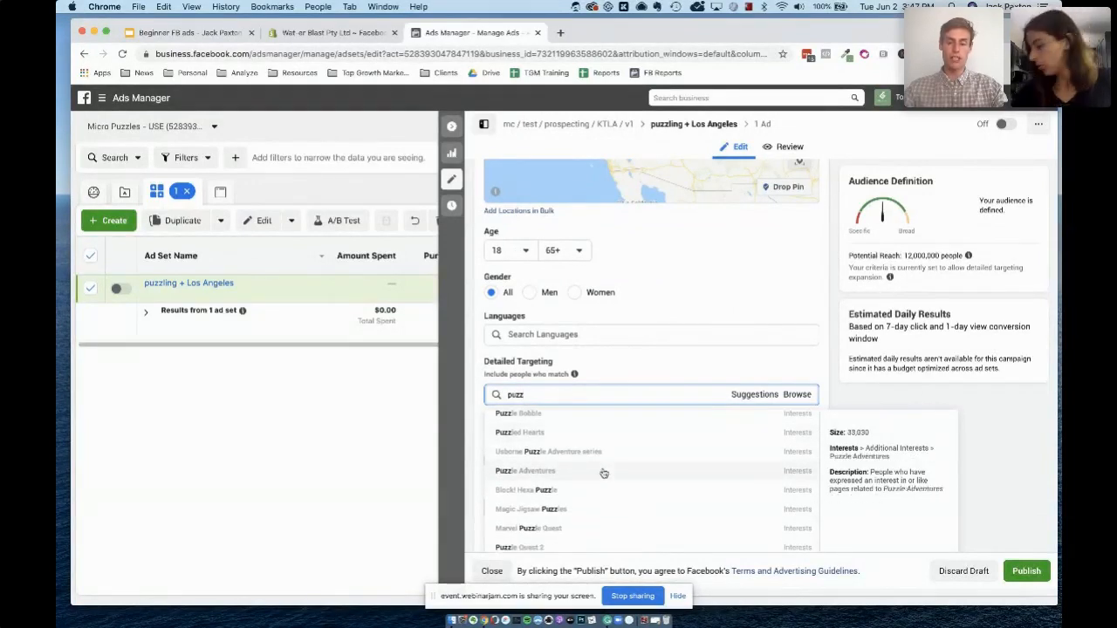
pyautogui.scroll(-1, 602, 472)
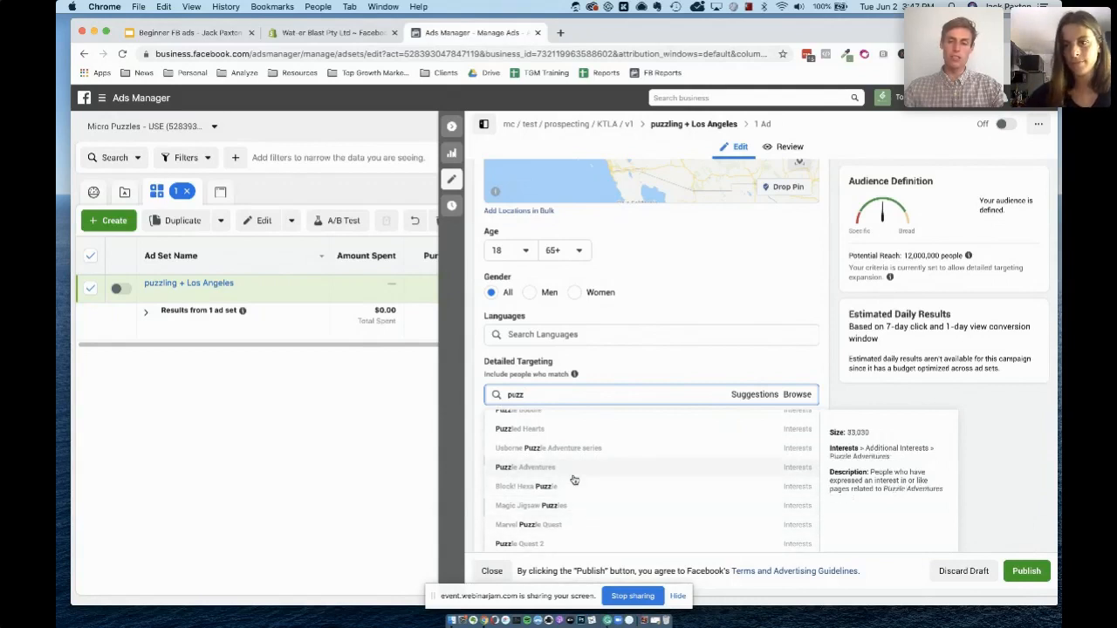
pyautogui.scroll(3, 574, 481)
pyautogui.scroll(5, 574, 480)
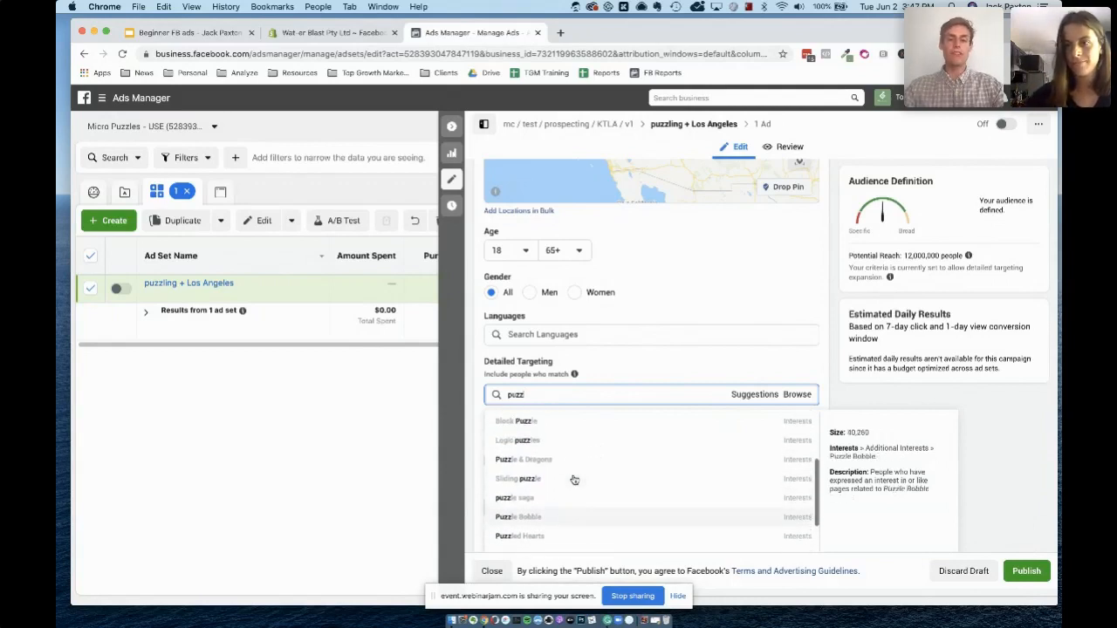
pyautogui.scroll(6, 574, 480)
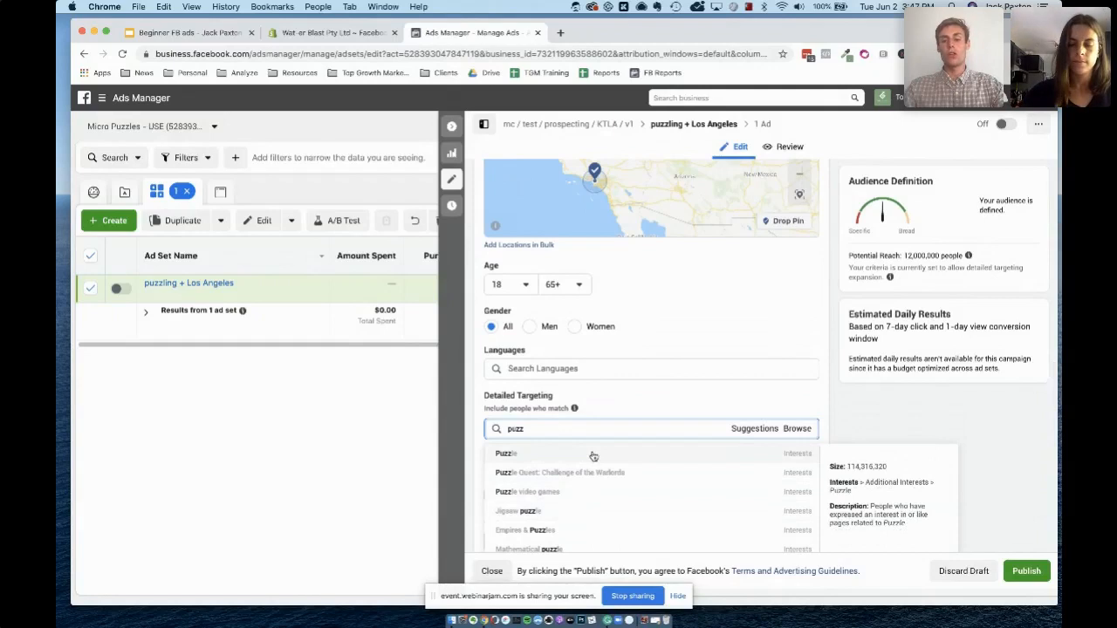
# - Add the Puzzle interest to the detailed targeting, check the potential reach, and remove the interest again
pyautogui.click(514, 449)
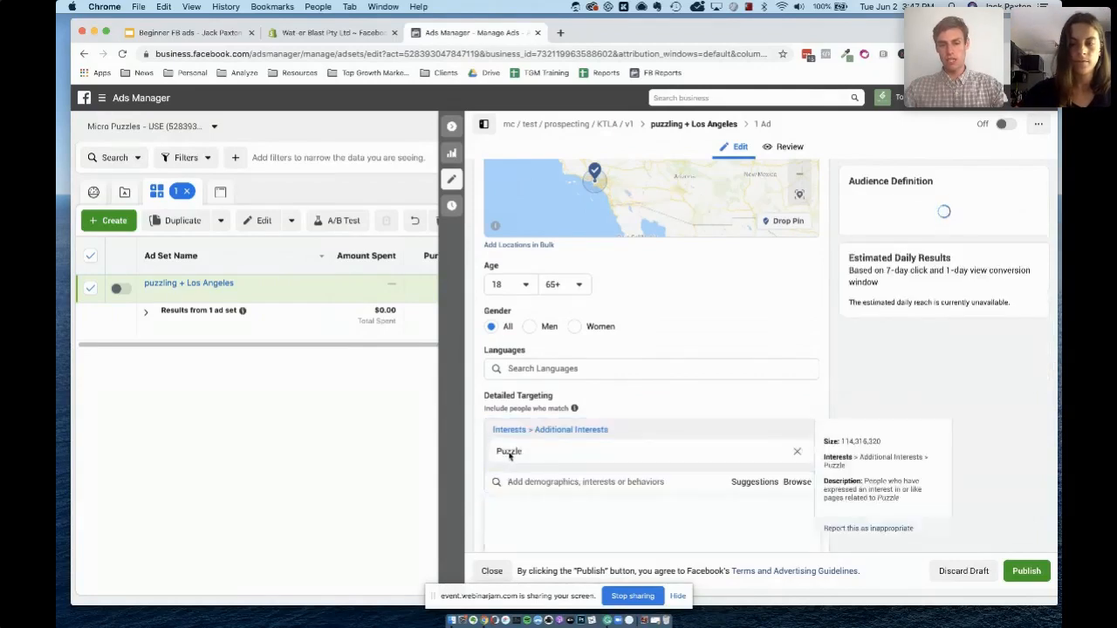
pyautogui.moveTo(907, 268)
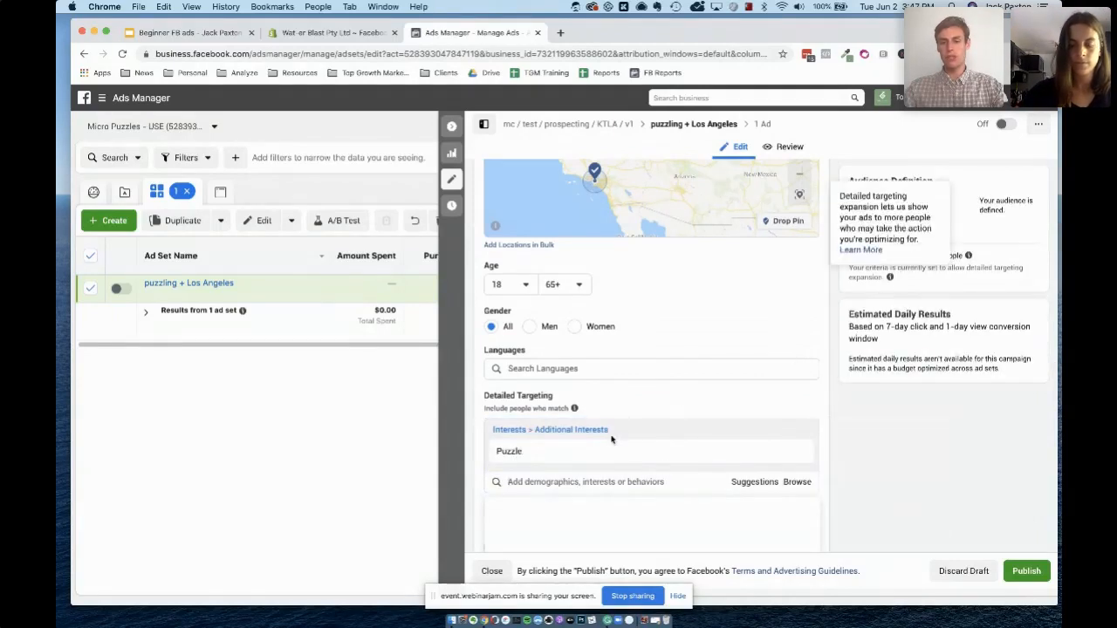
pyautogui.click(796, 452)
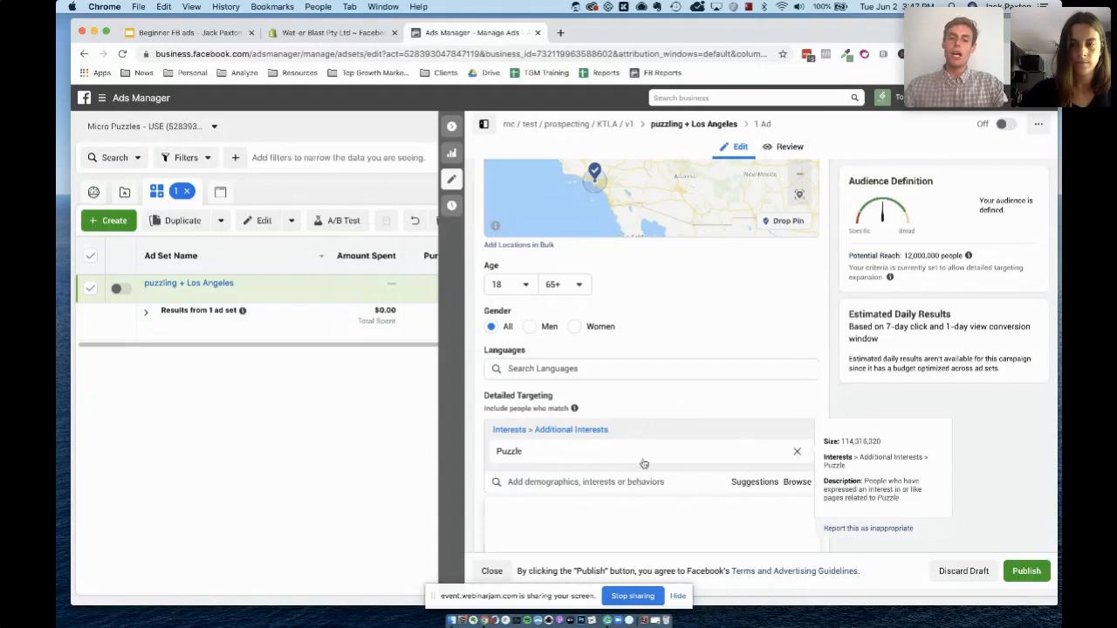
# - Search the detailed targeting for "puzz" and include the Puzzle interest
pyautogui.click(572, 428)
pyautogui.write('pu')
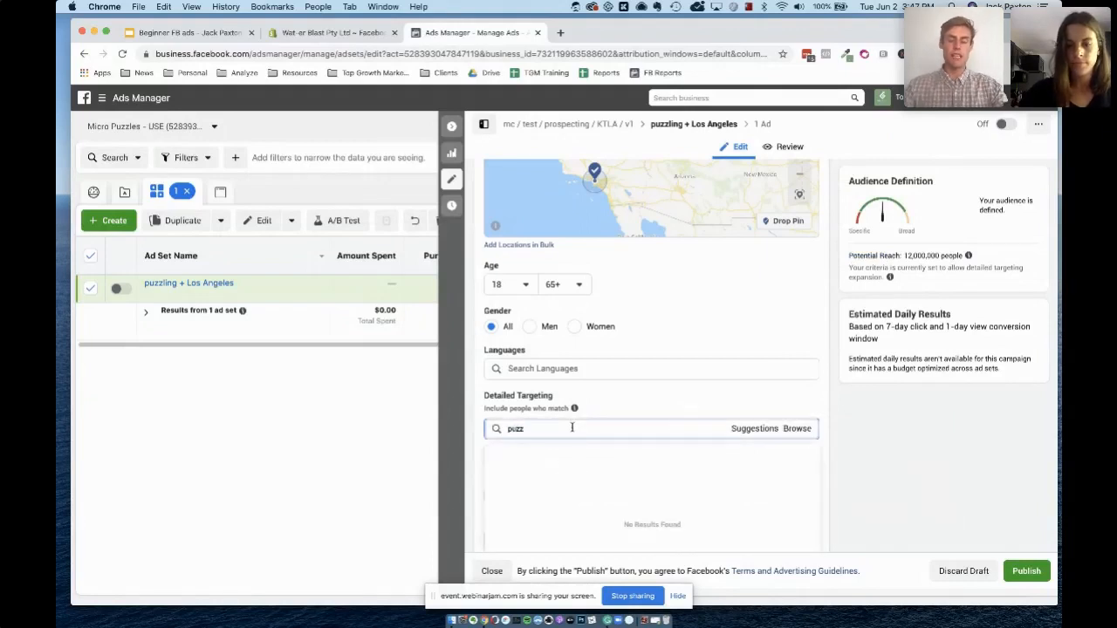
pyautogui.write('zz')
pyautogui.click(544, 452)
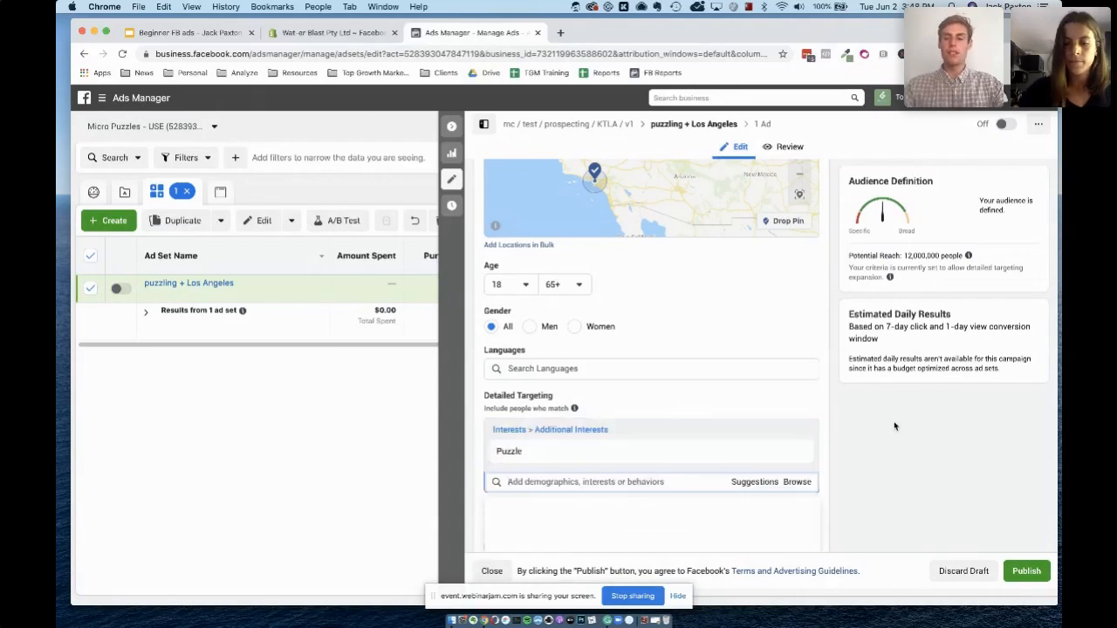
# - Narrow the audience with a must-also-match condition and turn off detailed targeting expansion
pyautogui.scroll(-3, 898, 423)
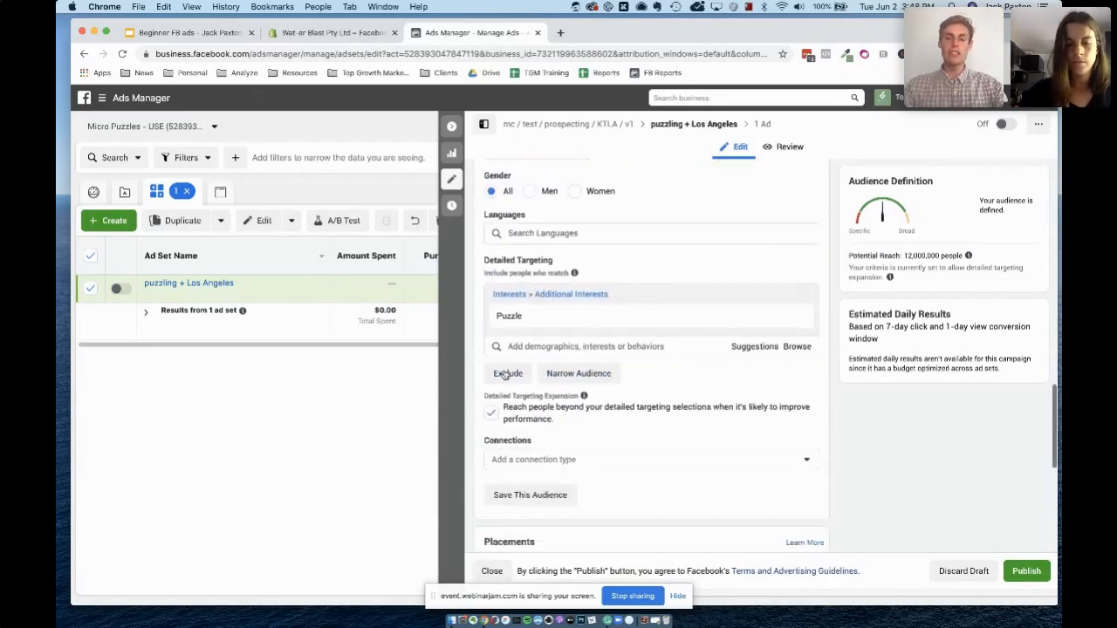
pyautogui.click(576, 373)
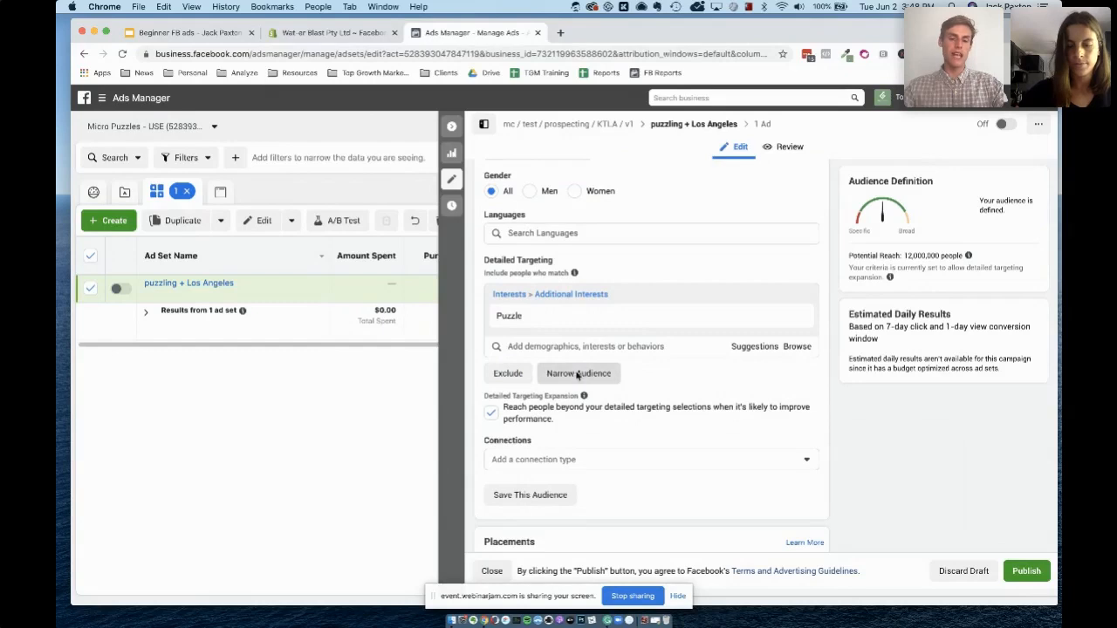
pyautogui.click(491, 426)
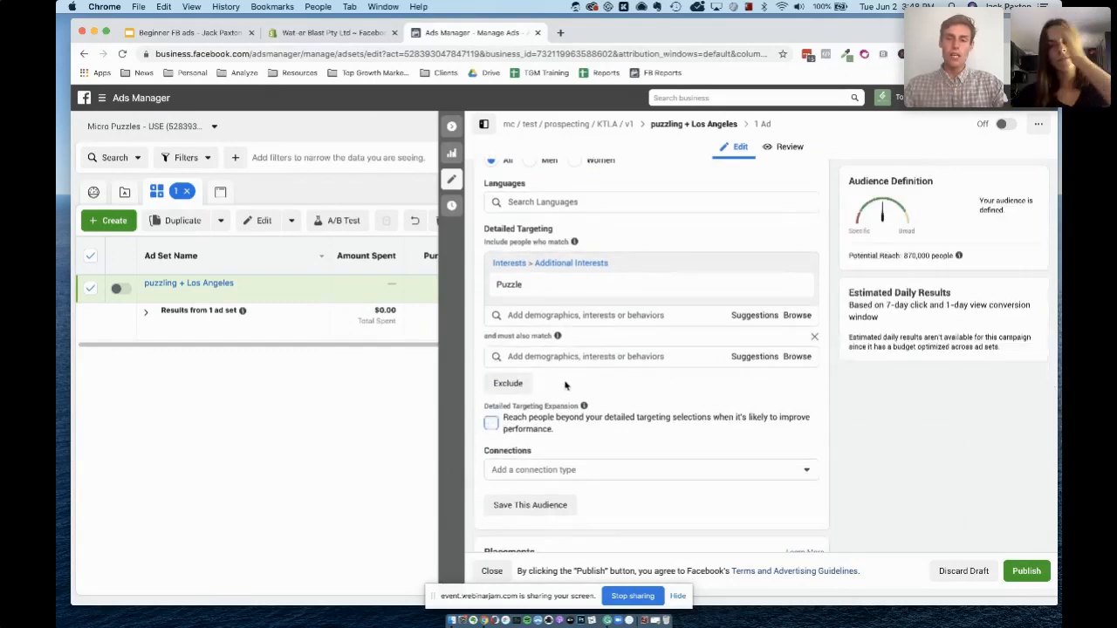
# - Search for "puzzl" in the must-also-match condition, add the Jigsaw puzzle interest and check the potential reach
pyautogui.click(555, 355)
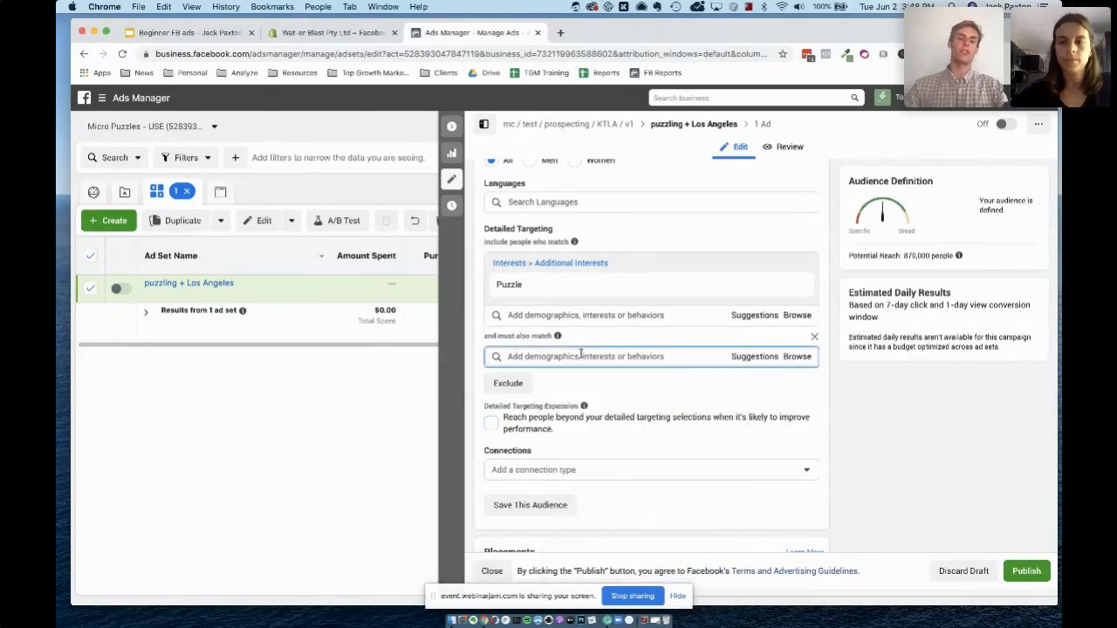
pyautogui.write('puzzl')
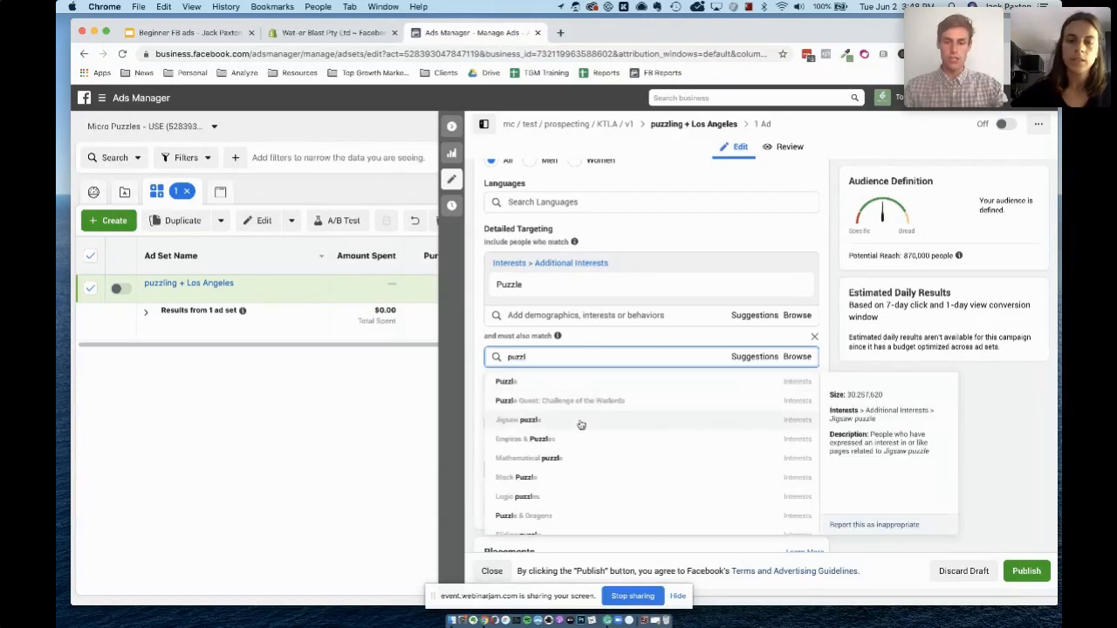
pyautogui.click(581, 424)
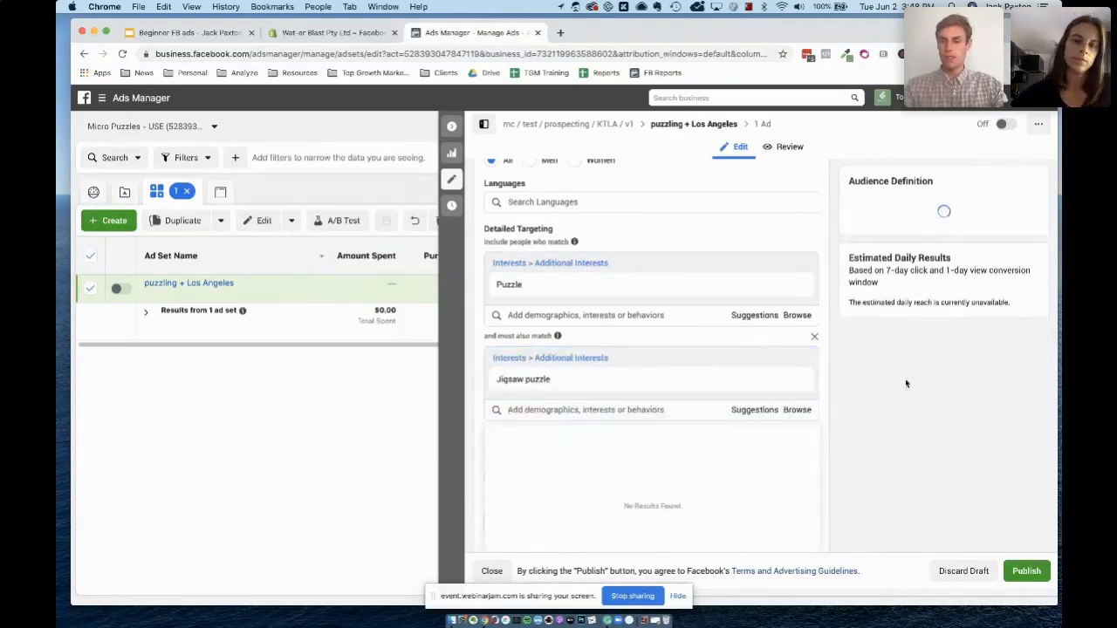
pyautogui.click(905, 384)
pyautogui.scroll(-1, 691, 406)
pyautogui.moveTo(958, 255)
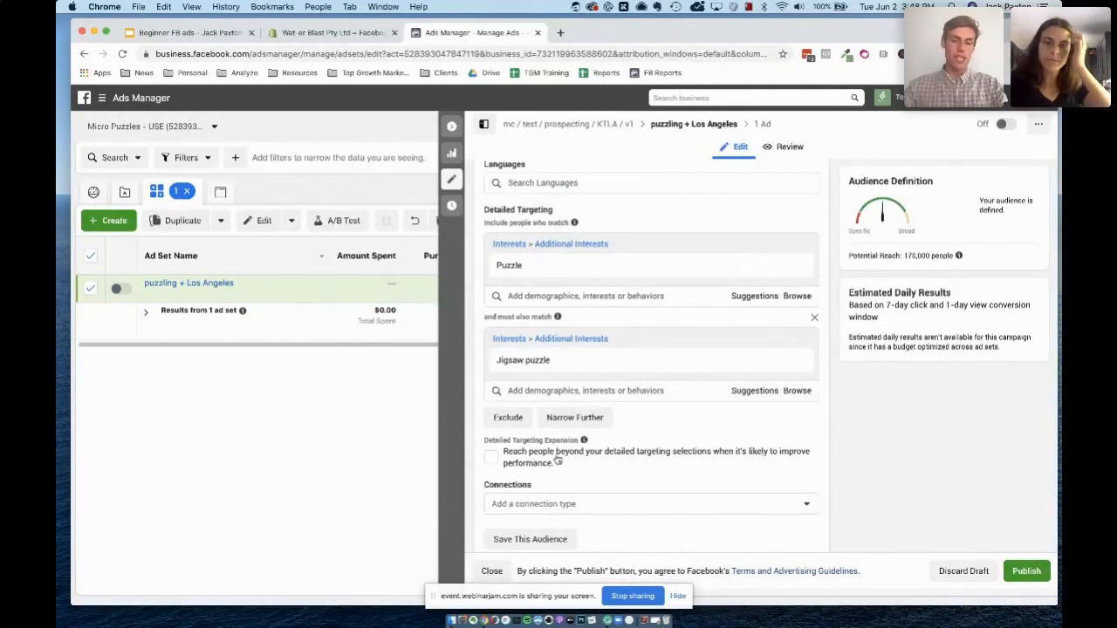
# - Add the existing custom audience "mc / engaged fb (365)" to the ad set's audience
pyautogui.scroll(5, 559, 453)
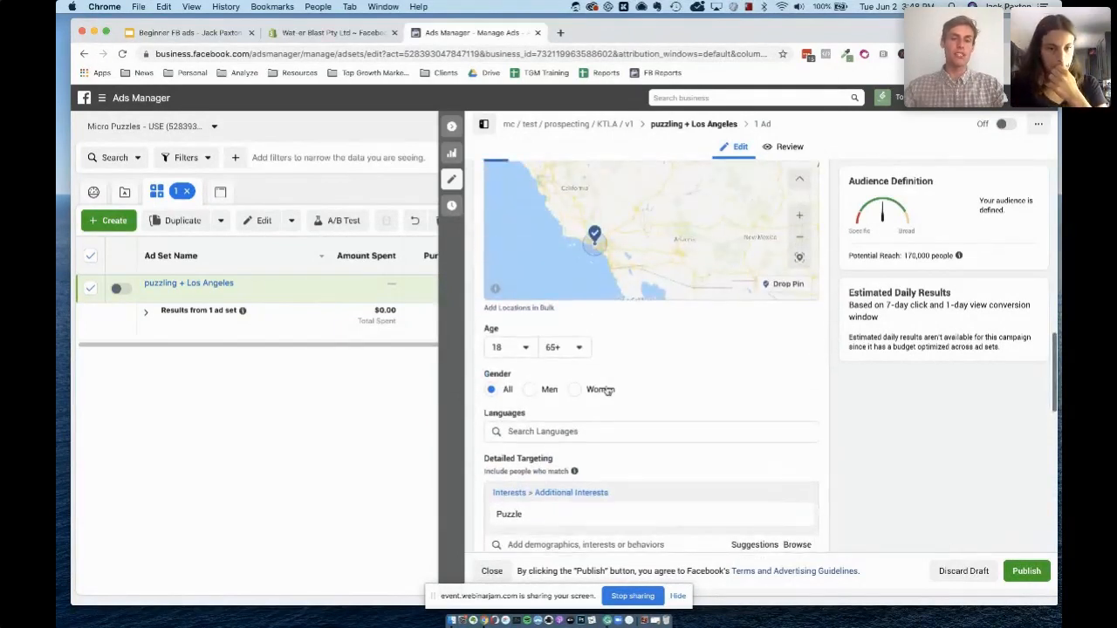
pyautogui.scroll(5, 602, 390)
pyautogui.scroll(5, 634, 332)
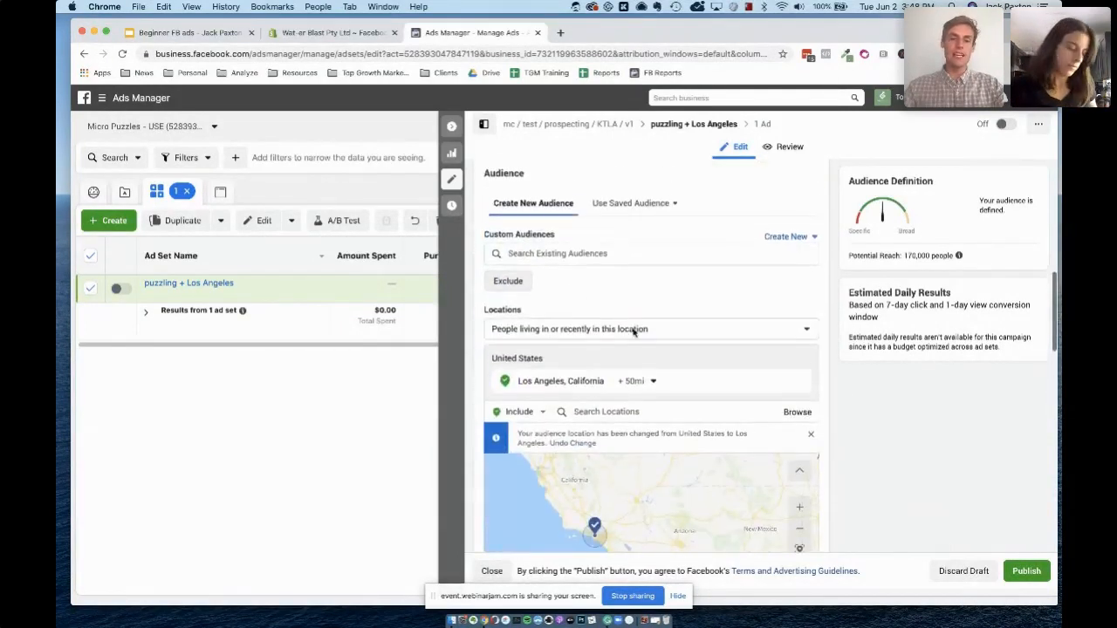
pyautogui.scroll(-1, 633, 331)
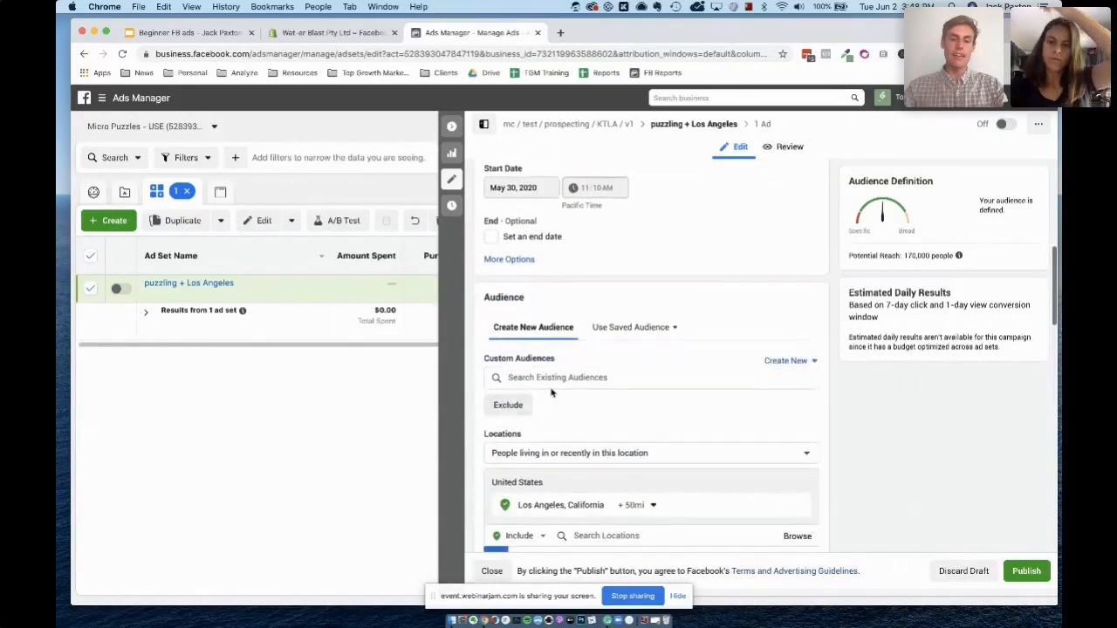
pyautogui.click(553, 377)
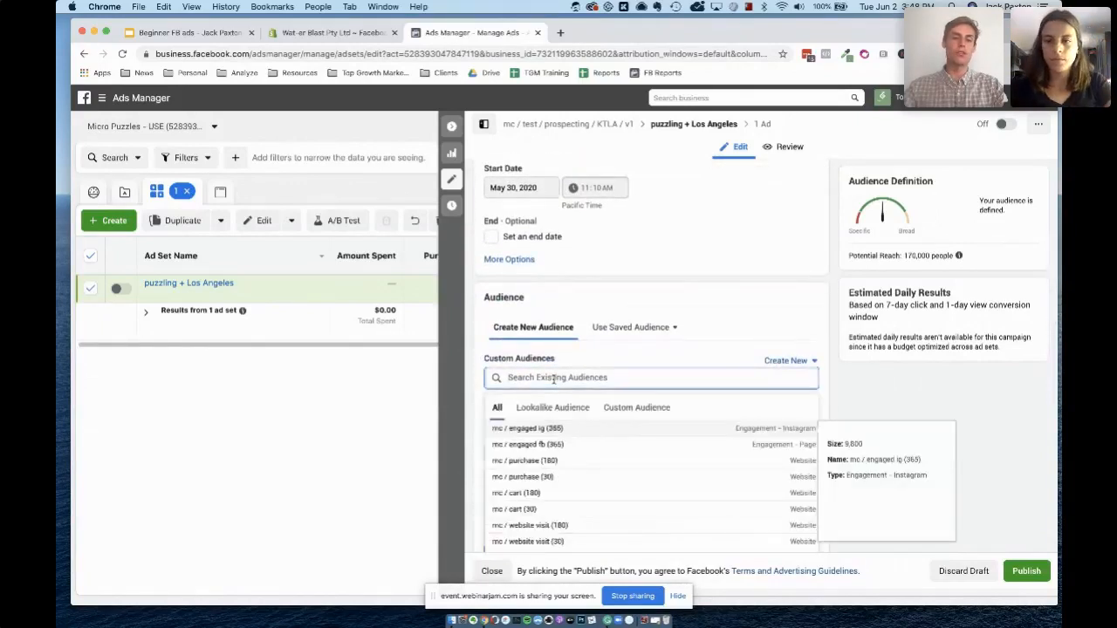
pyautogui.click(565, 447)
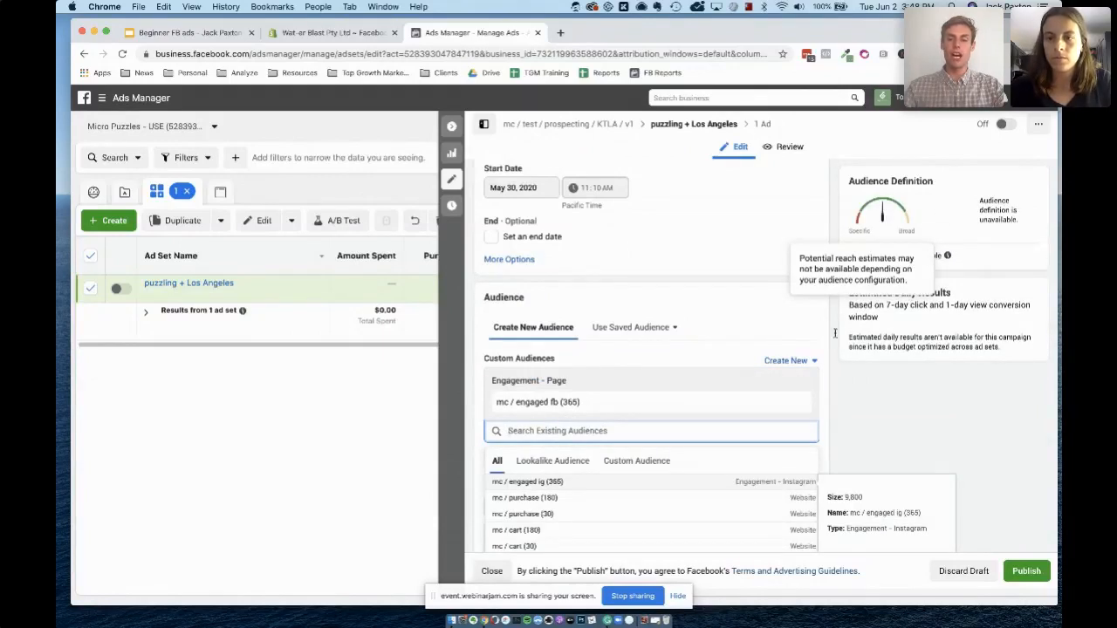
# - Remove the custom audience "mc / engaged fb (365)" from the ad set's audience
pyautogui.click(802, 403)
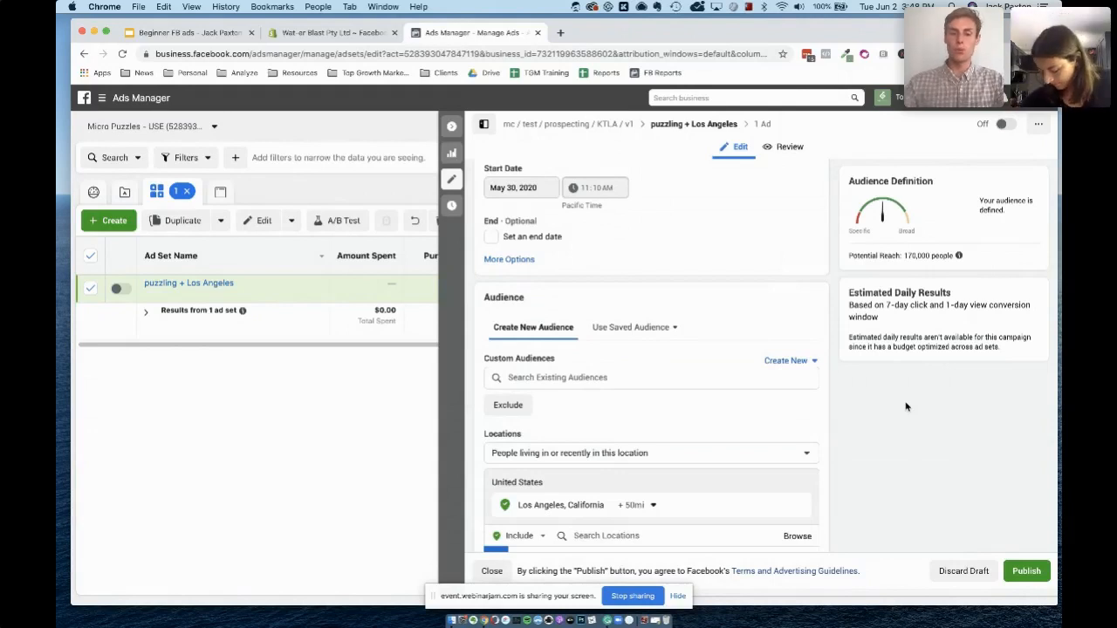
pyautogui.scroll(-5, 859, 425)
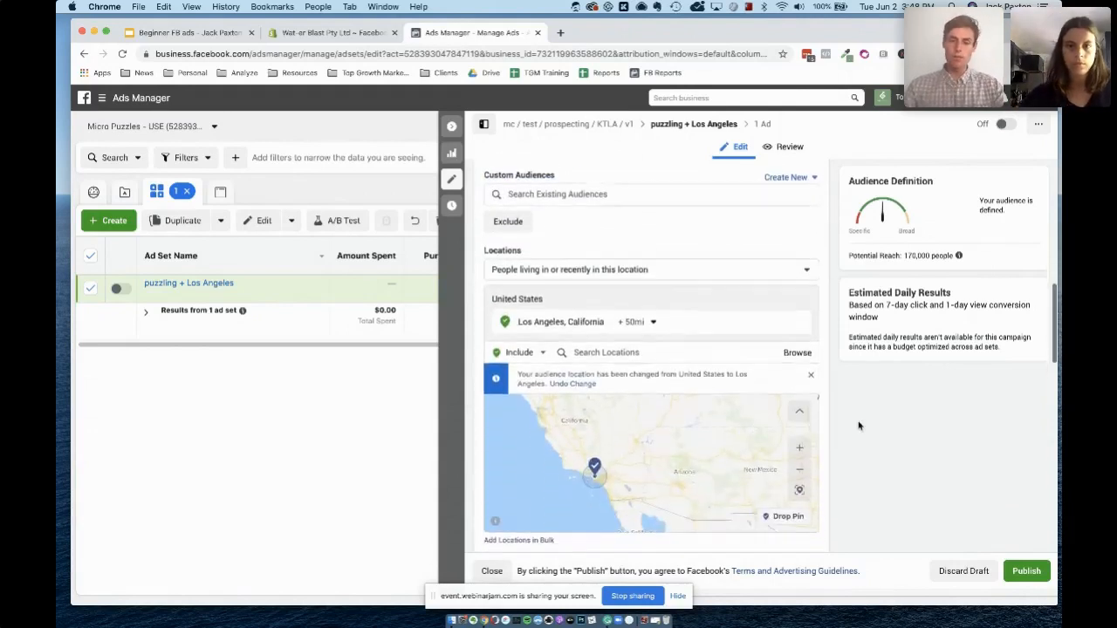
pyautogui.scroll(-1, 858, 425)
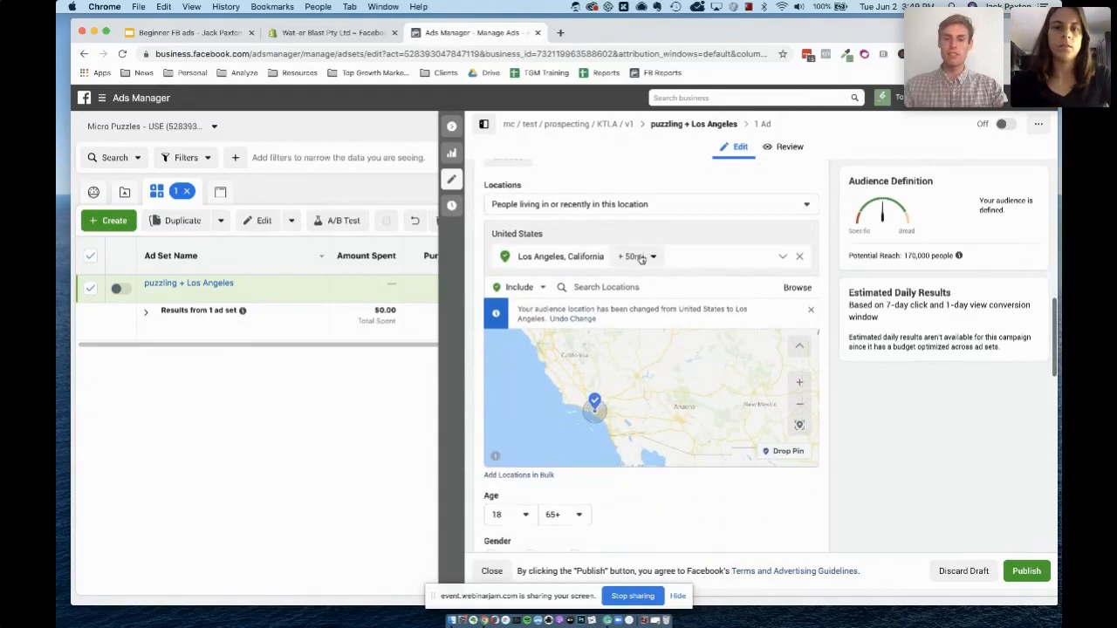
# - Search the locations for "united" and include the United Kingdom in the ad set's targeting
pyautogui.click(627, 287)
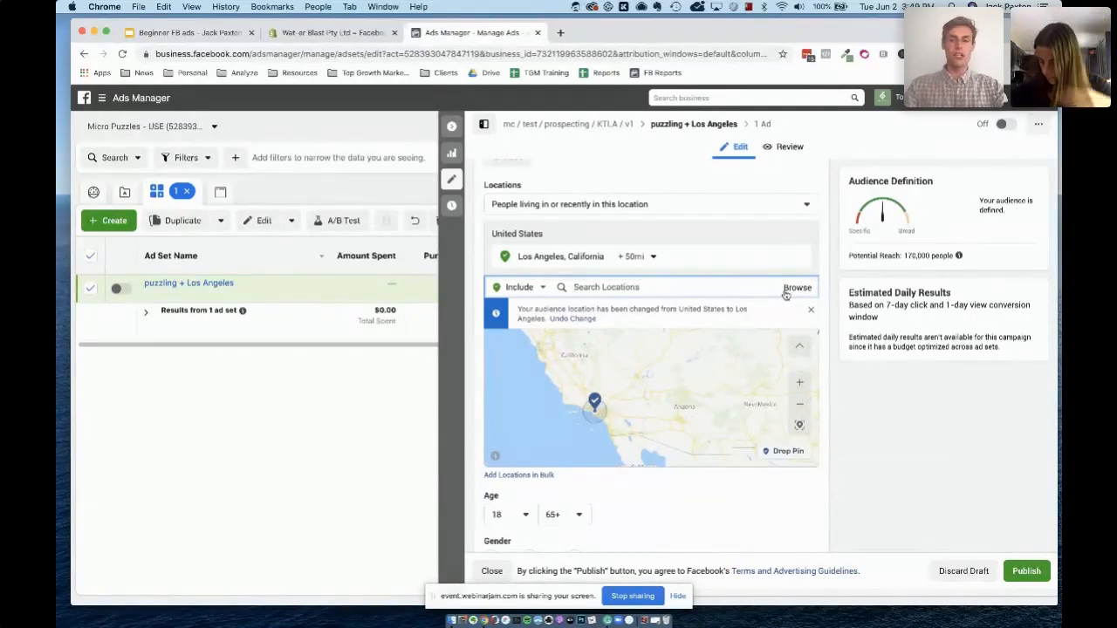
pyautogui.write('united')
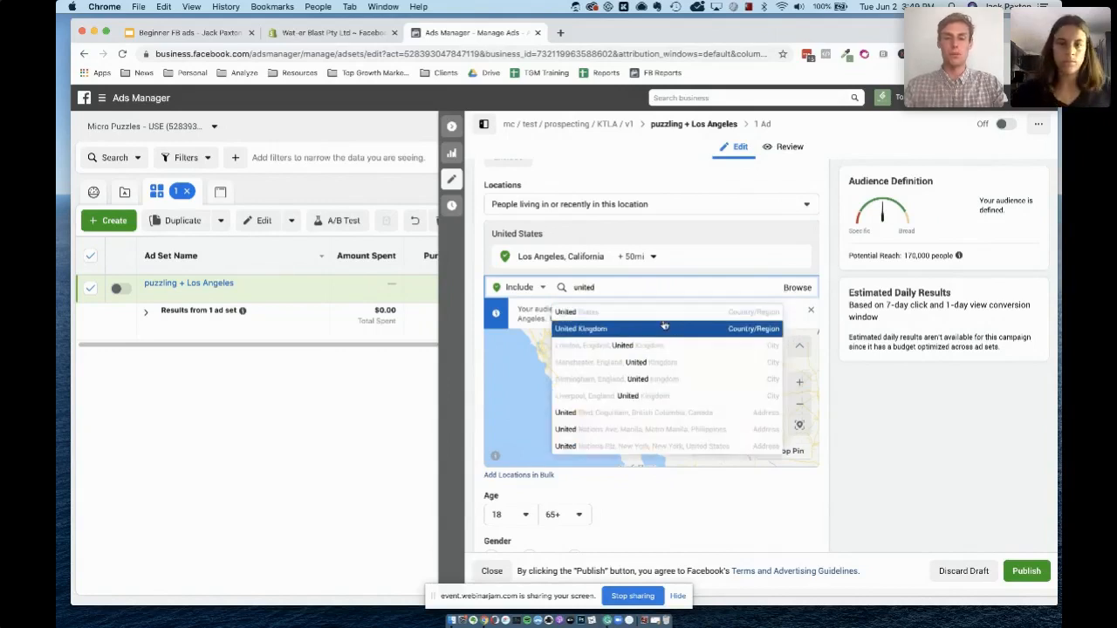
pyautogui.click(664, 328)
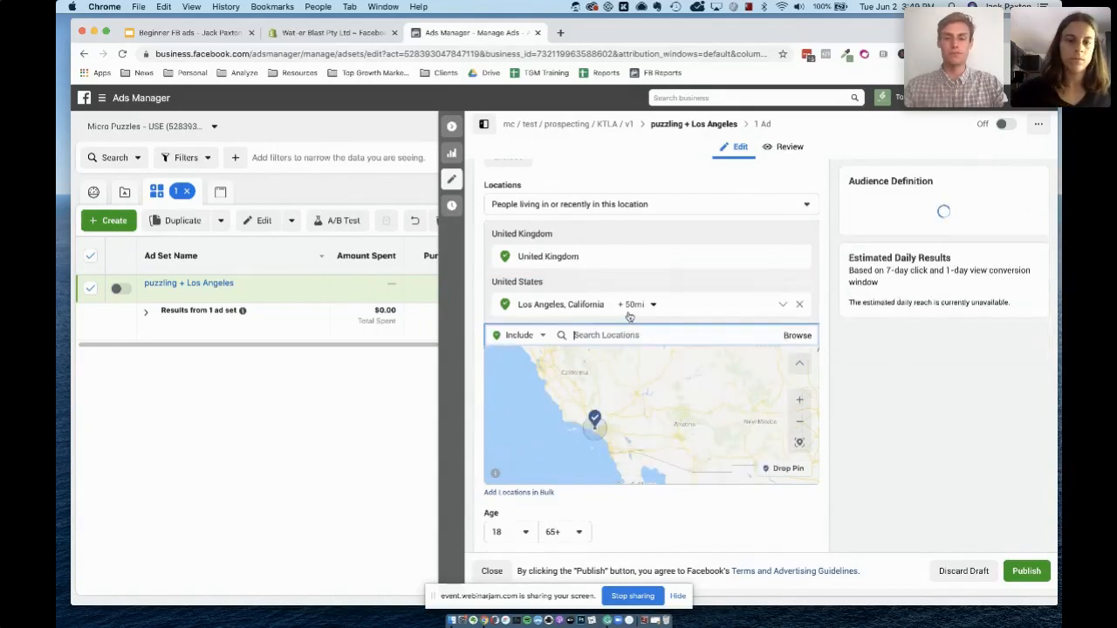
# - Replace the Los Angeles and United Kingdom locations with the United States in the ad set's targeting
pyautogui.click(800, 305)
pyautogui.click(800, 257)
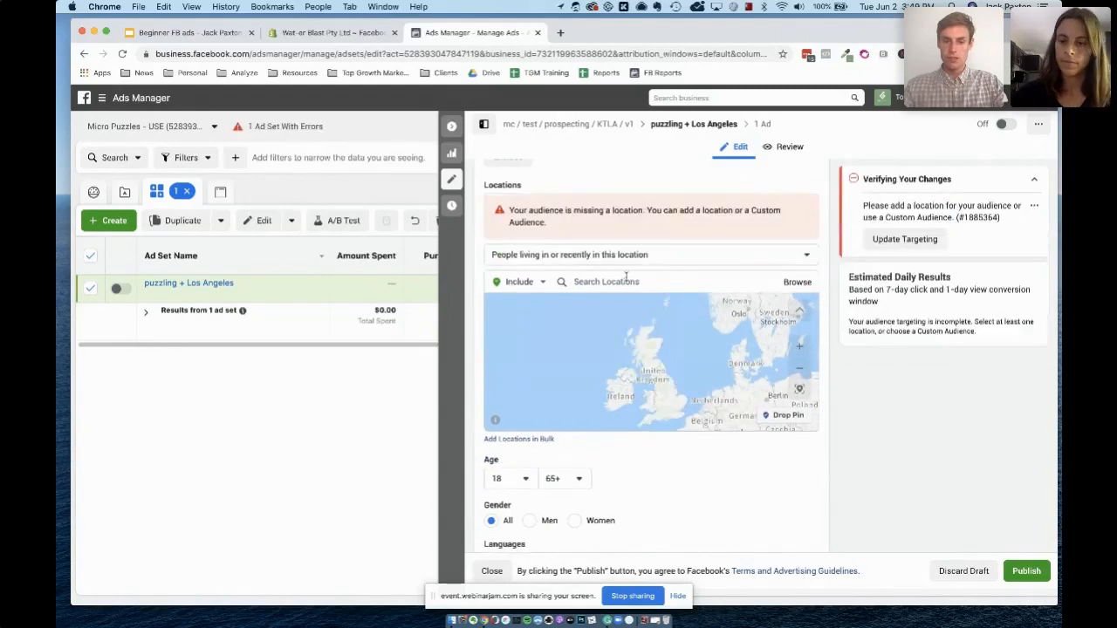
pyautogui.click(629, 260)
pyautogui.click(873, 376)
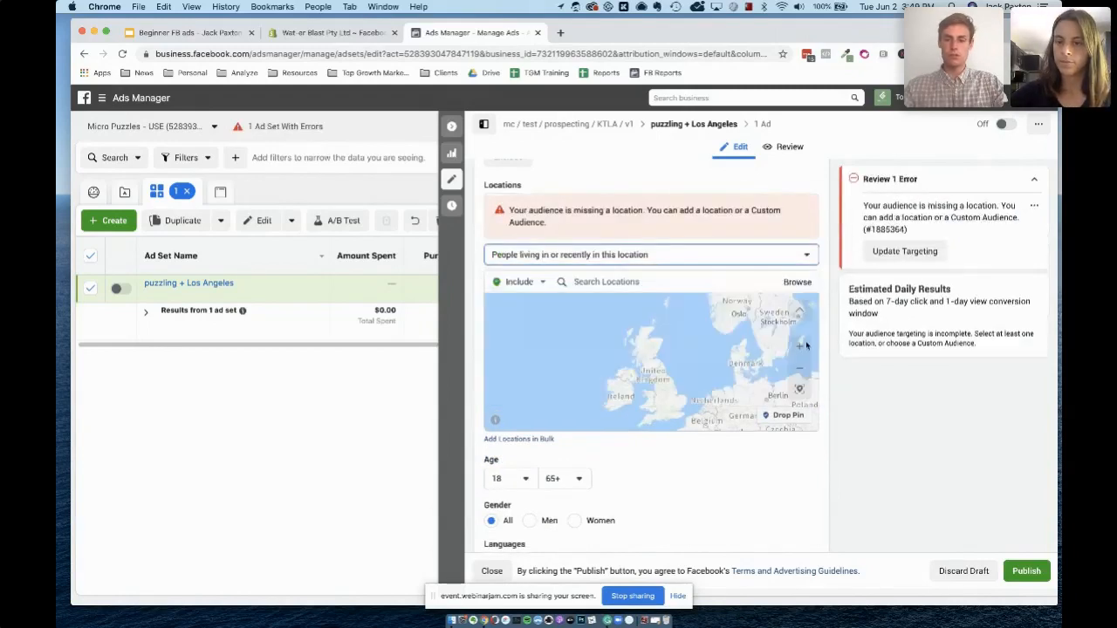
pyautogui.click(660, 285)
pyautogui.write('united state')
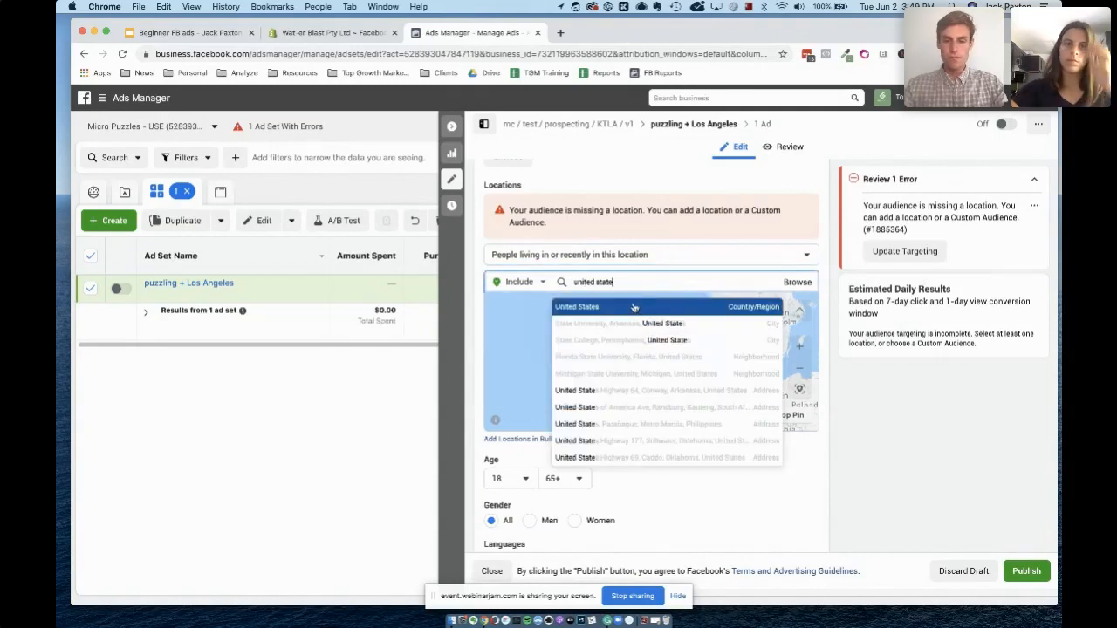
pyautogui.click(634, 307)
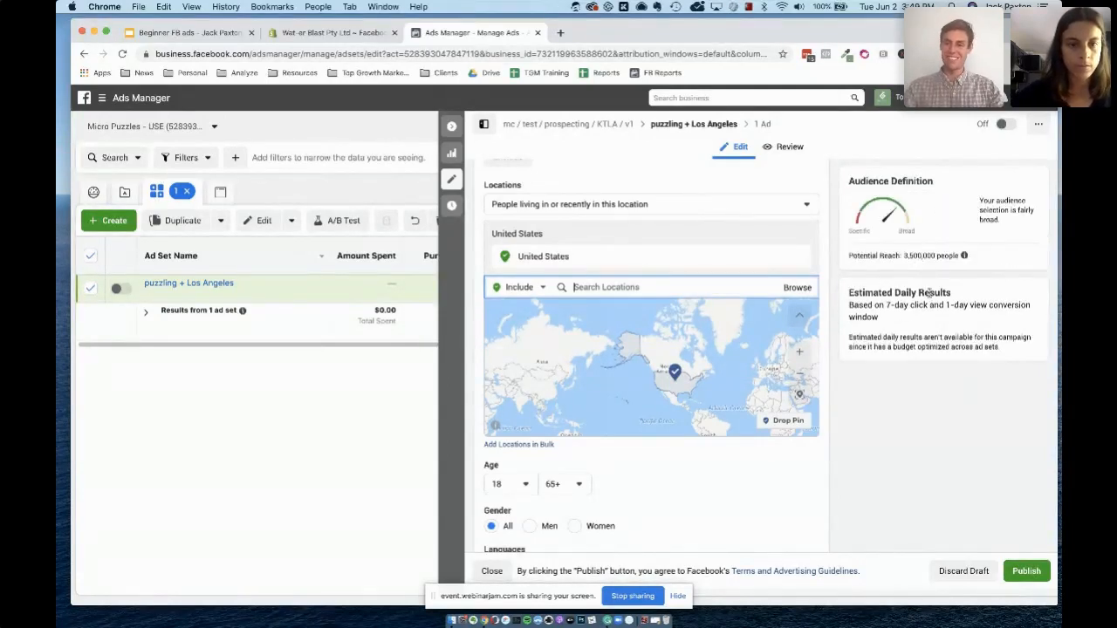
# - Set the audience's age range to 25 to 55
pyautogui.scroll(-5, 794, 426)
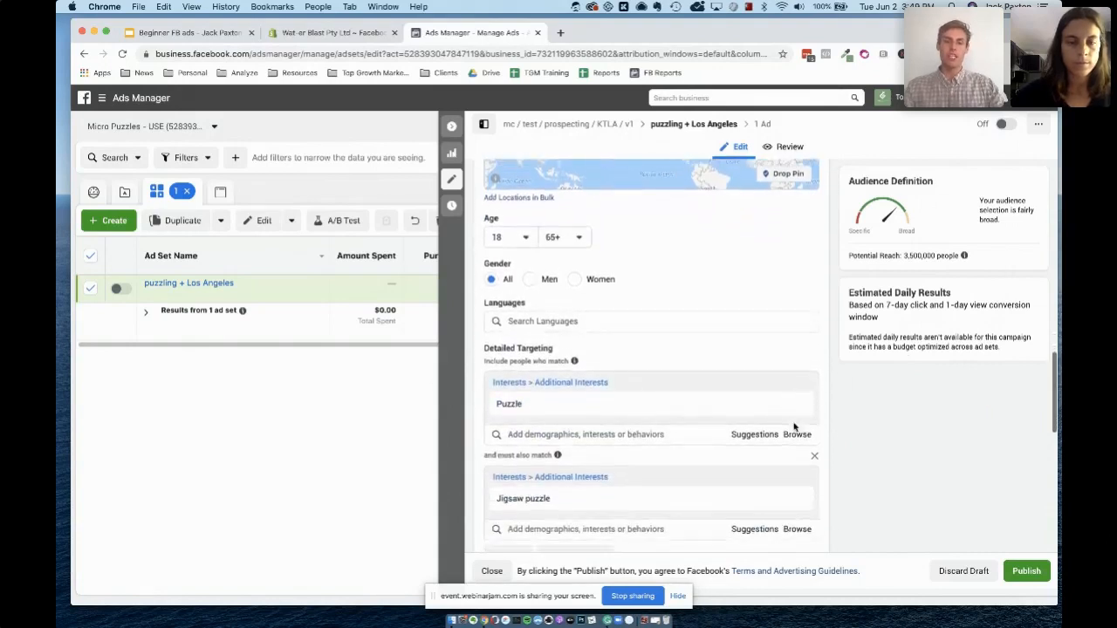
pyautogui.scroll(-1, 794, 426)
pyautogui.click(526, 208)
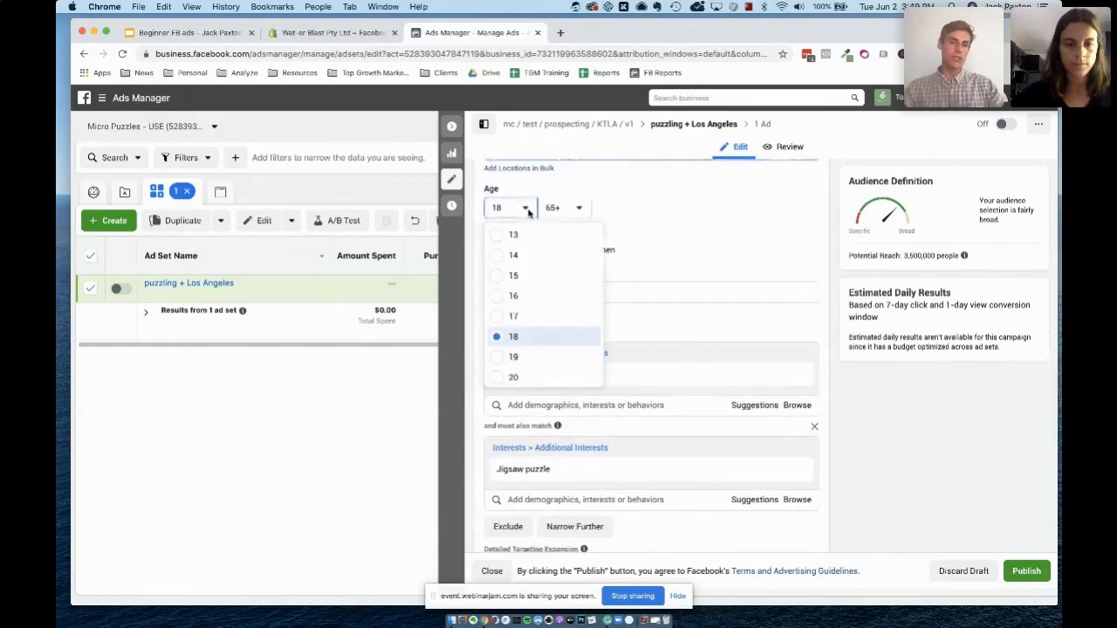
pyautogui.scroll(-2, 539, 339)
pyautogui.scroll(-2, 539, 340)
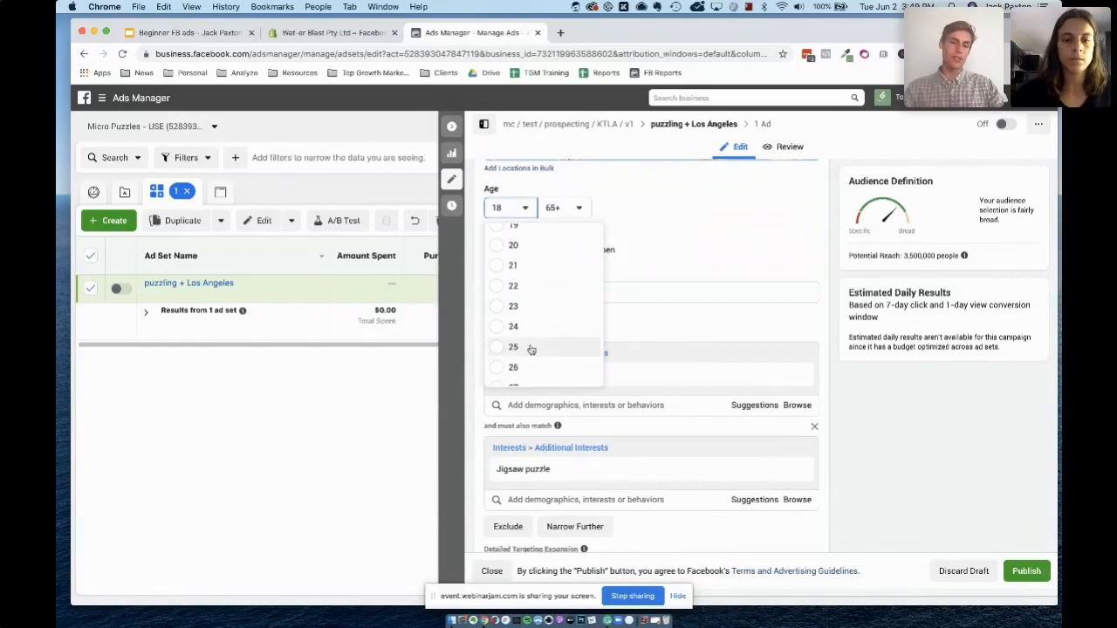
pyautogui.click(532, 349)
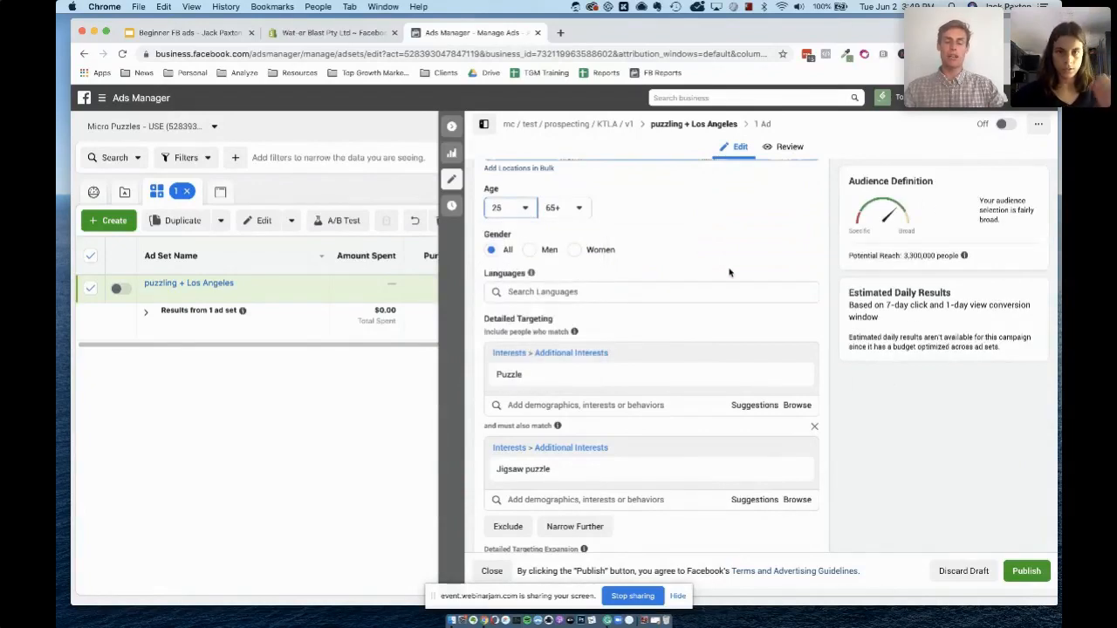
pyautogui.click(567, 210)
pyautogui.scroll(2, 587, 346)
pyautogui.scroll(3, 587, 346)
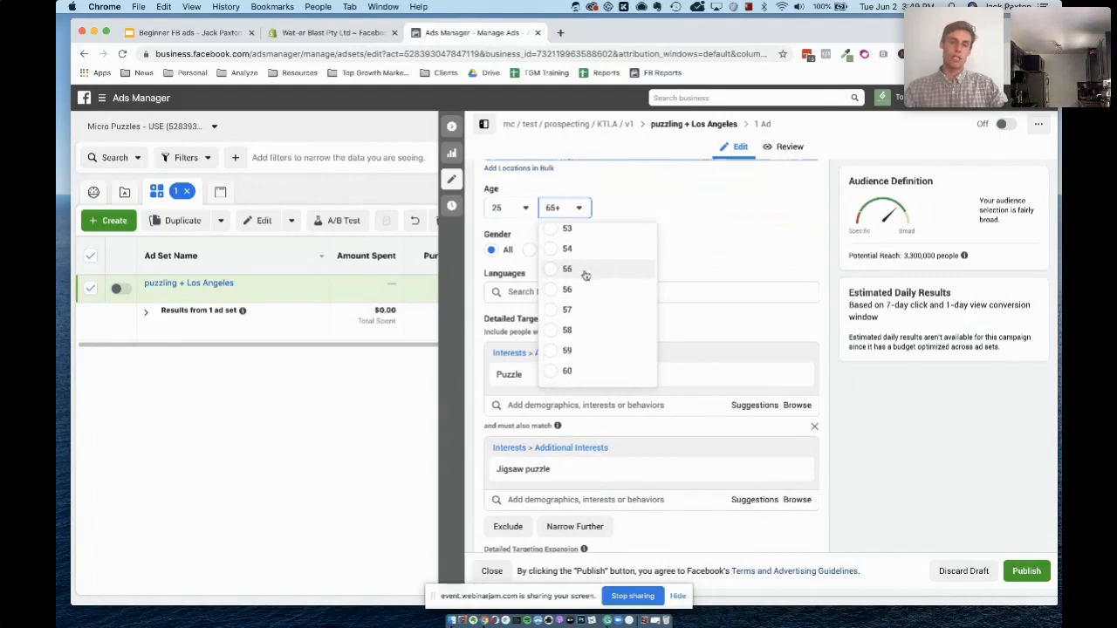
pyautogui.click(585, 271)
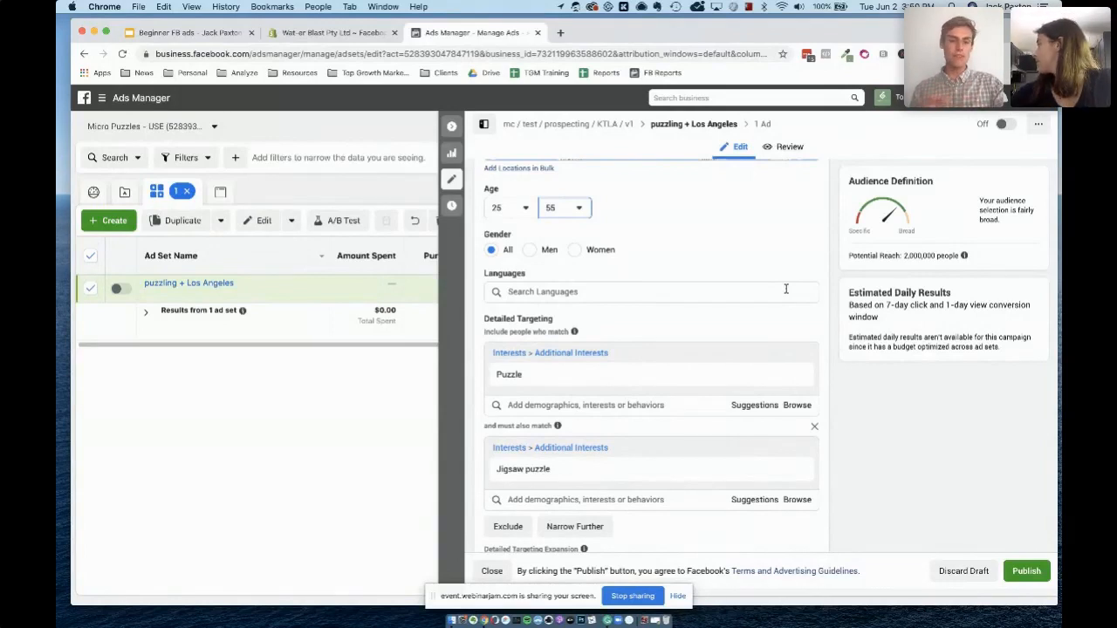
pyautogui.click(877, 413)
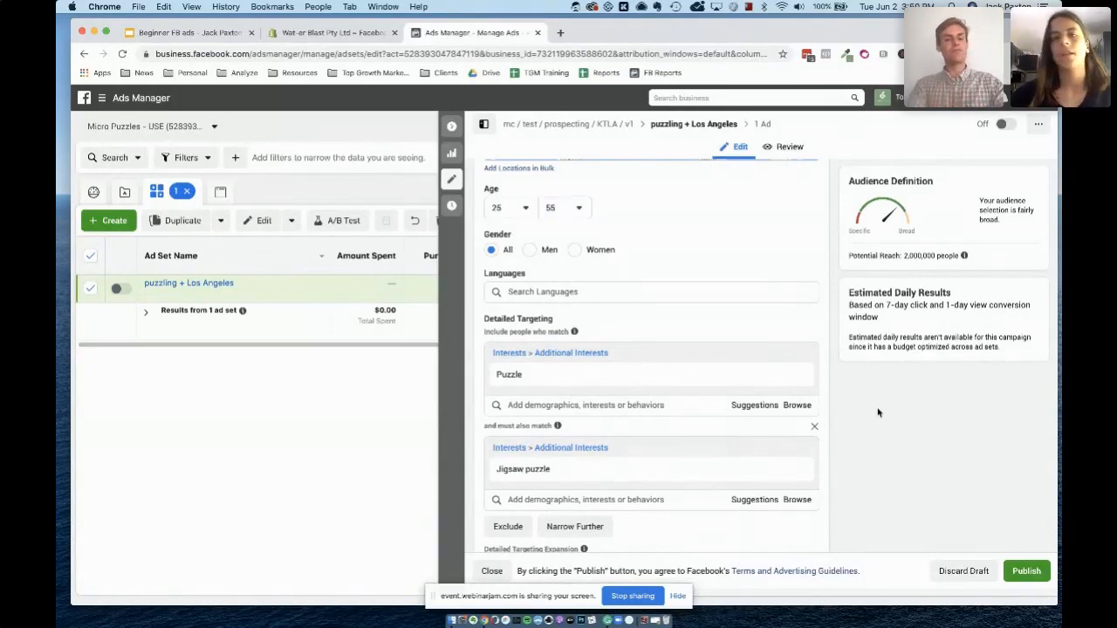
# - Switch the ad set from automatic to manual placements
pyautogui.scroll(-5, 878, 413)
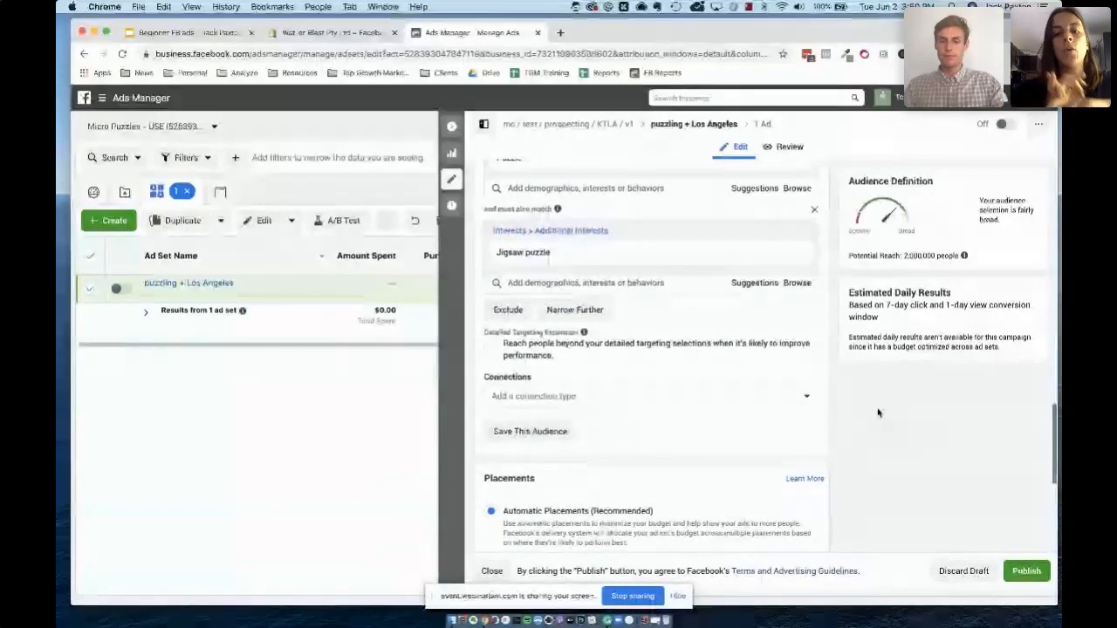
pyautogui.scroll(-3, 878, 412)
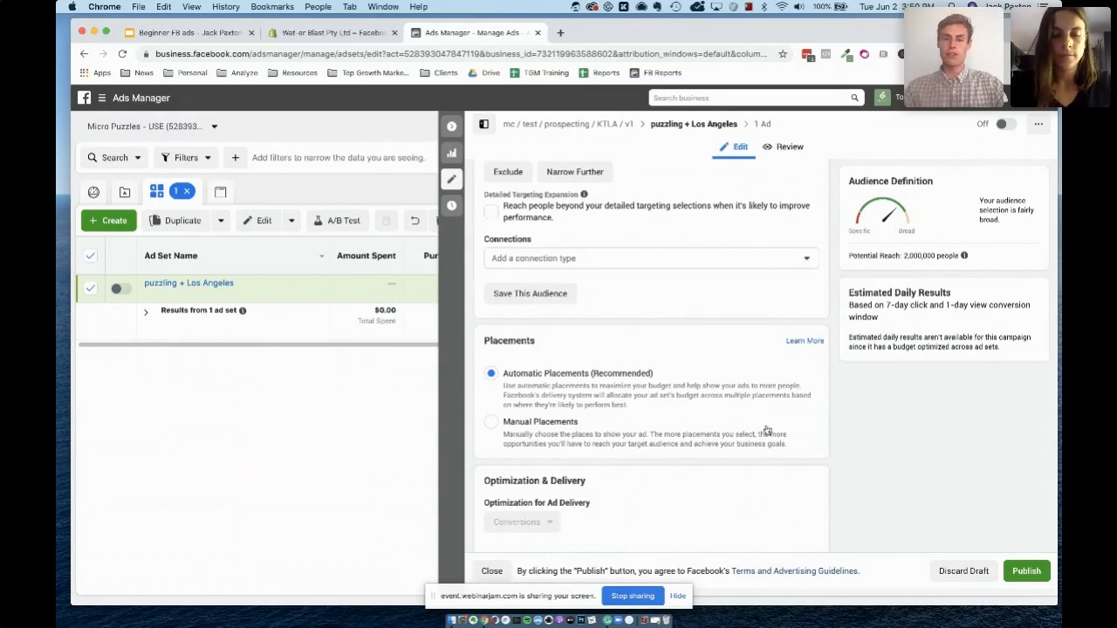
pyautogui.scroll(-4, 766, 428)
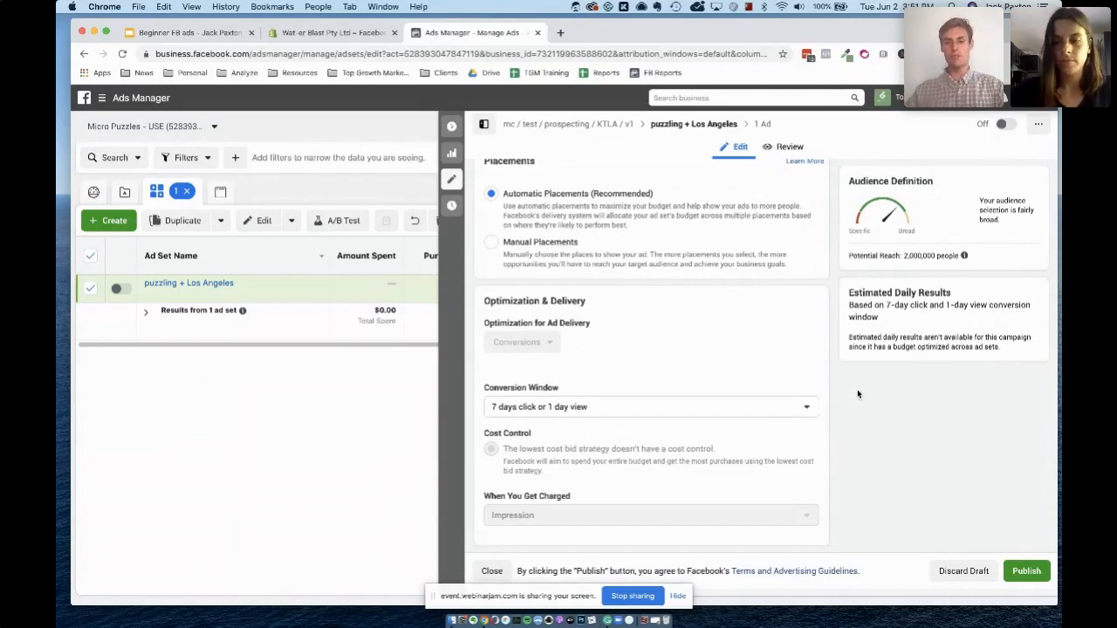
pyautogui.click(507, 248)
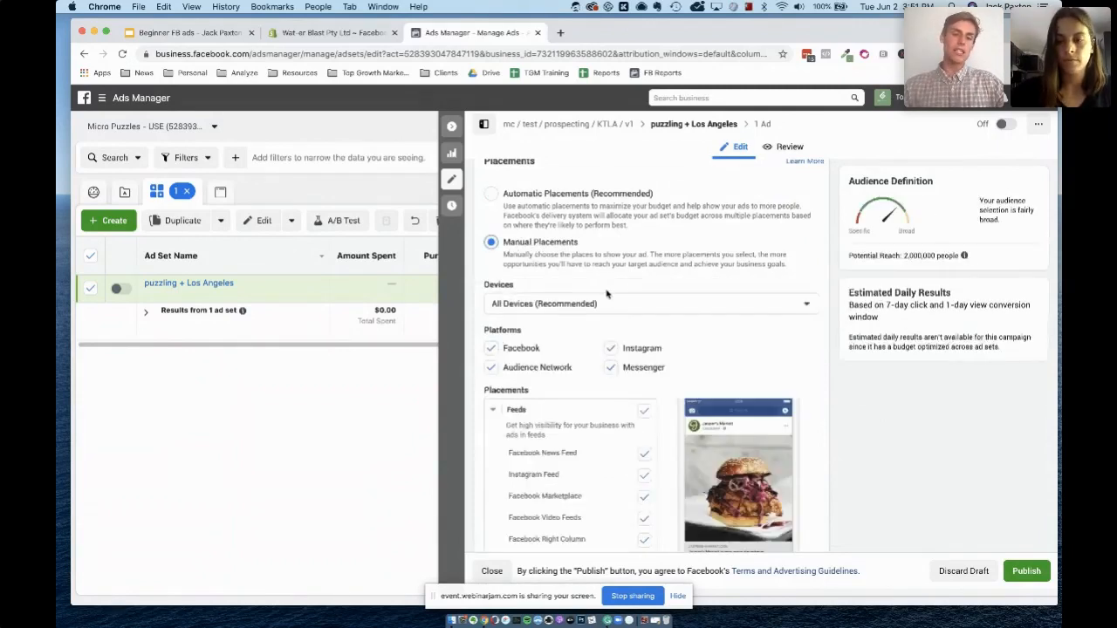
# - Exclude the whole Stories group from the manual placements
pyautogui.scroll(-2, 634, 309)
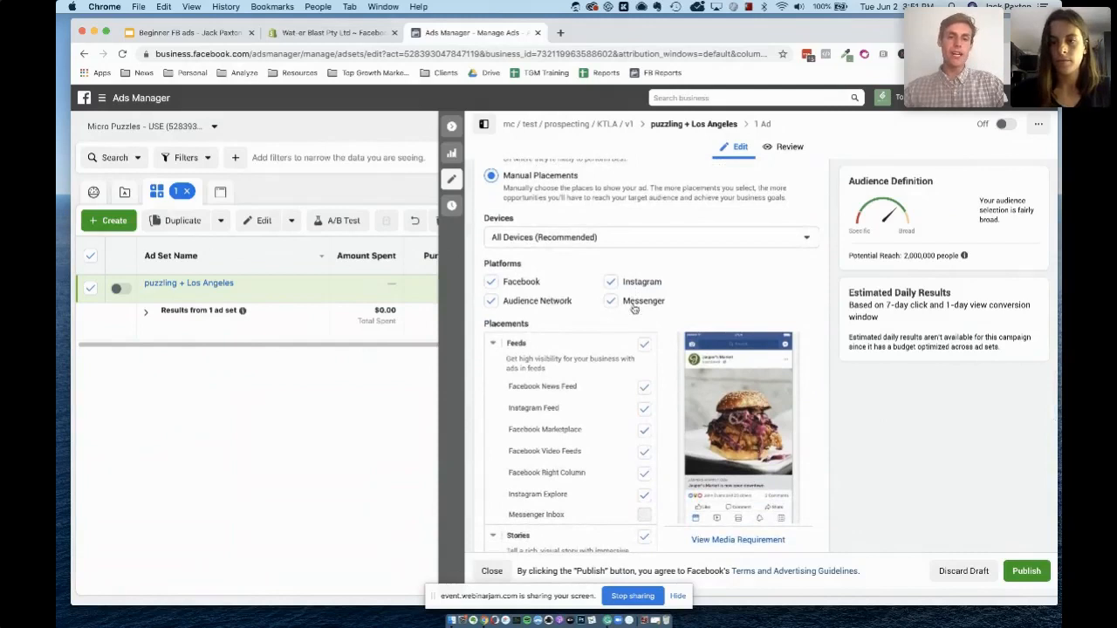
pyautogui.scroll(-4, 634, 309)
pyautogui.scroll(-3, 634, 307)
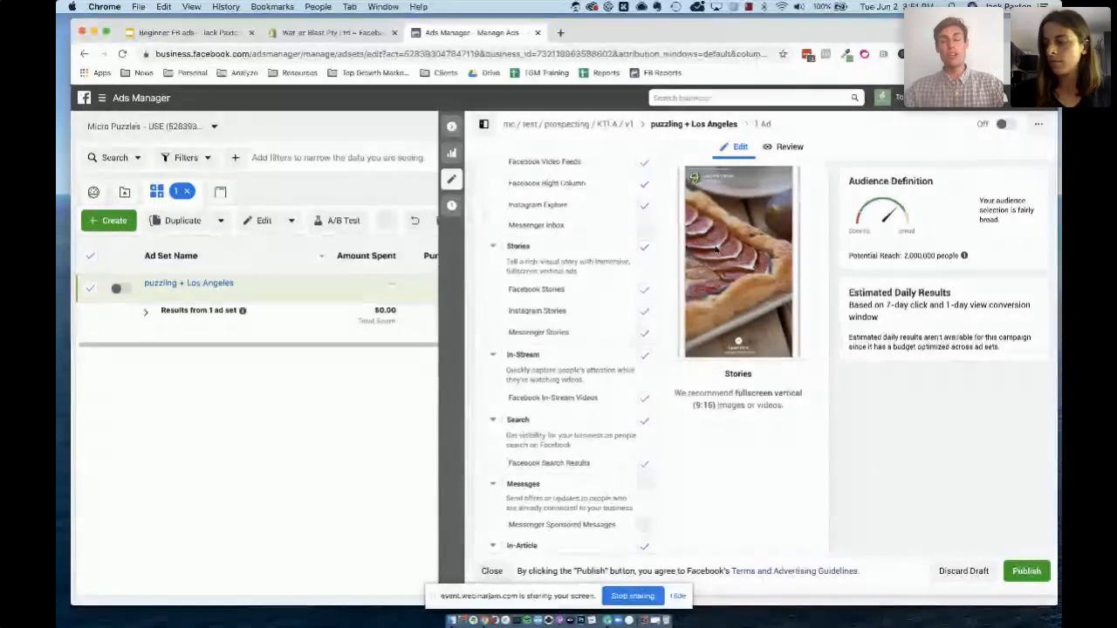
pyautogui.click(645, 249)
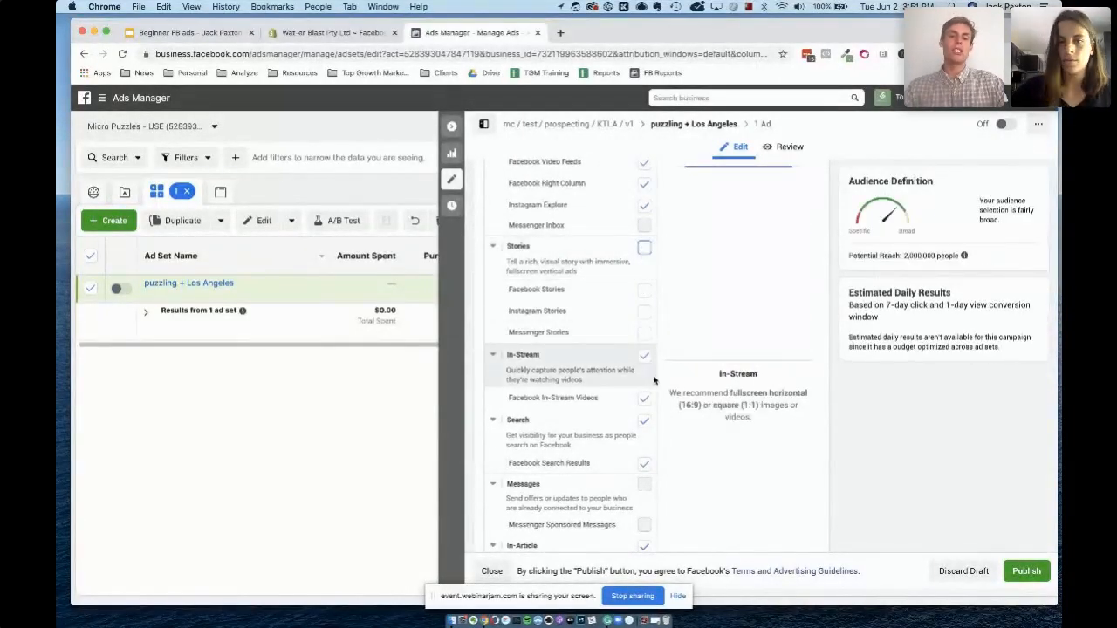
pyautogui.scroll(3, 630, 468)
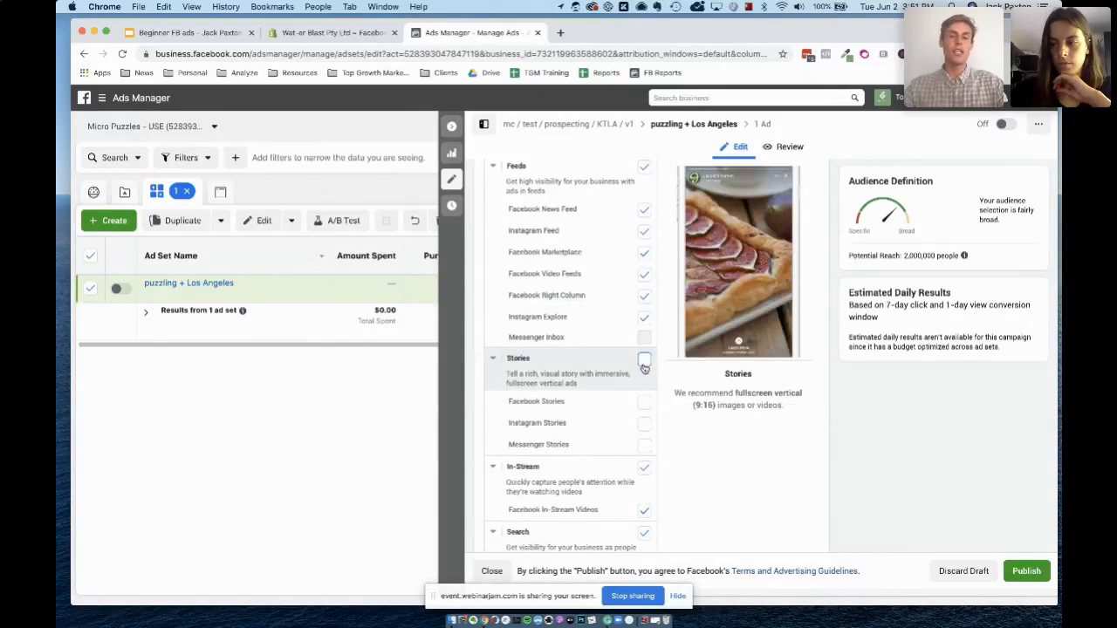
# - Examine the conversion window's explanation and its click and view options, keeping the current selection
pyautogui.scroll(-10, 721, 439)
pyautogui.scroll(-3, 721, 439)
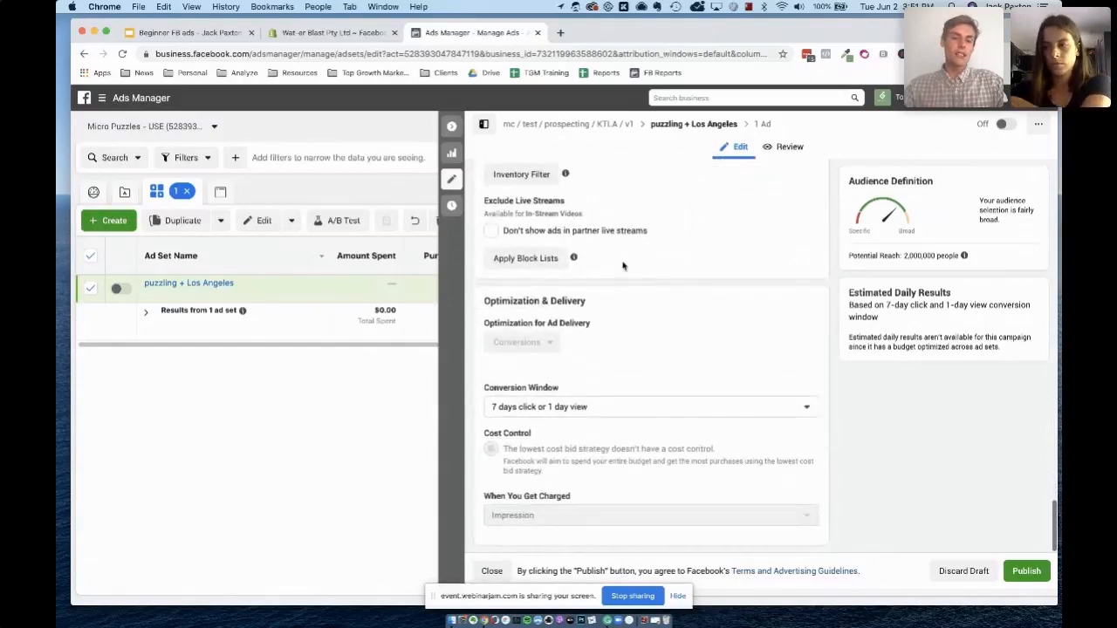
pyautogui.moveTo(565, 389)
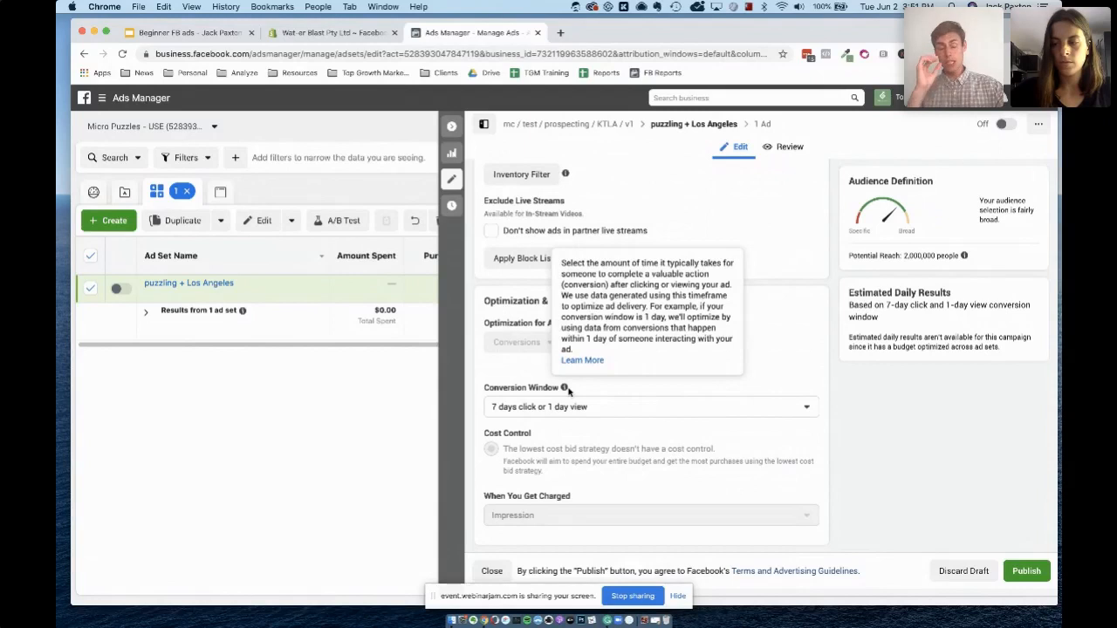
pyautogui.click(673, 405)
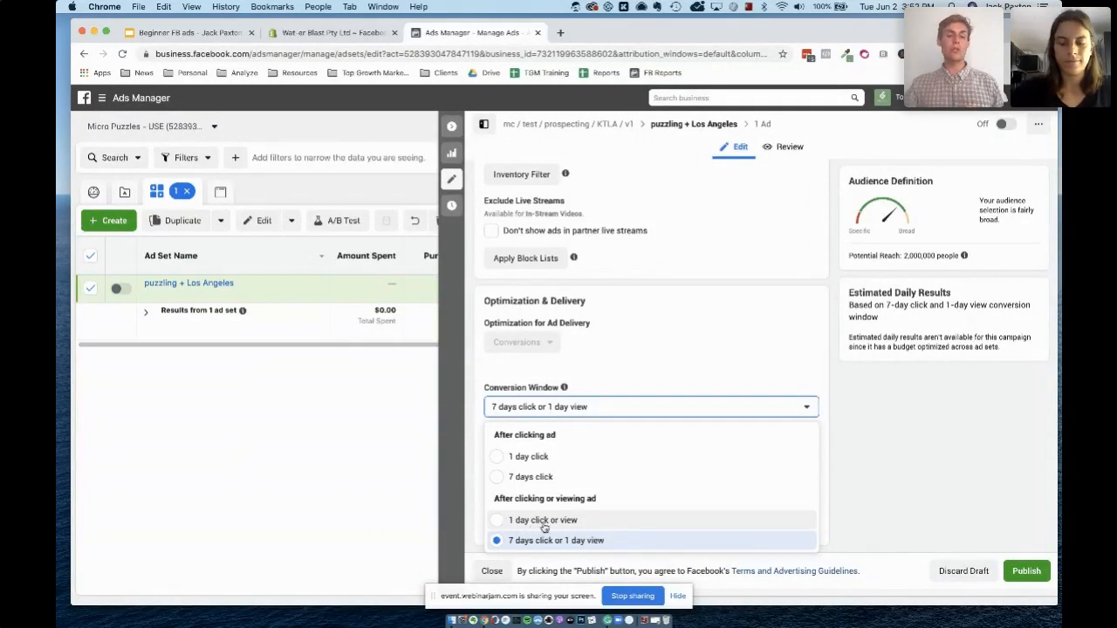
pyautogui.click(974, 473)
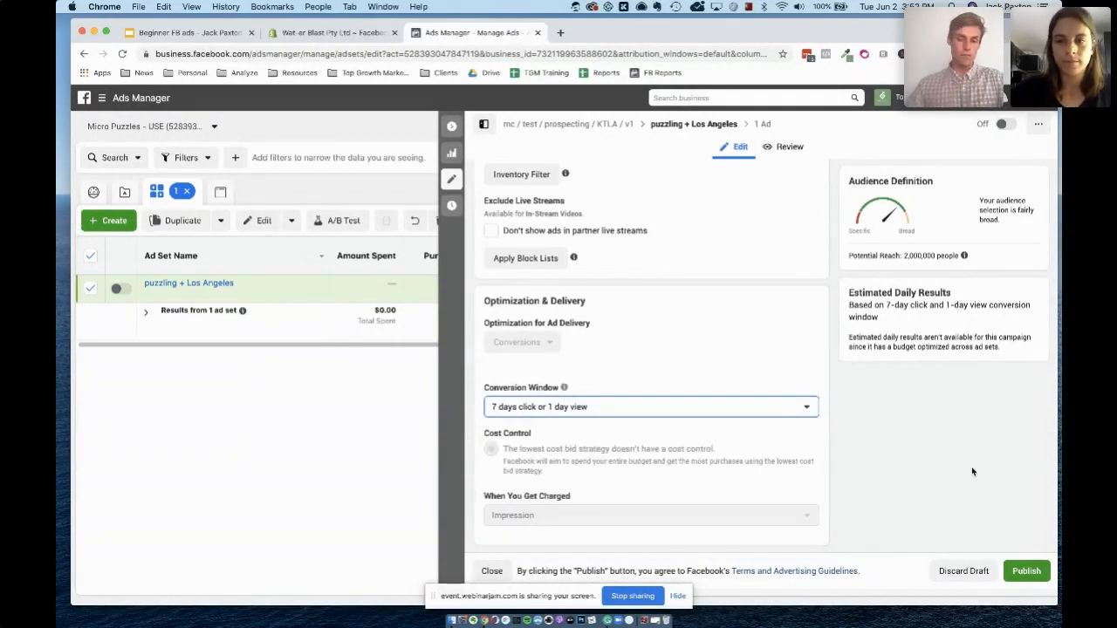
# - Collapse the ad set's editing pane to return to the full ad sets table
pyautogui.scroll(-1, 635, 413)
pyautogui.scroll(15, 635, 413)
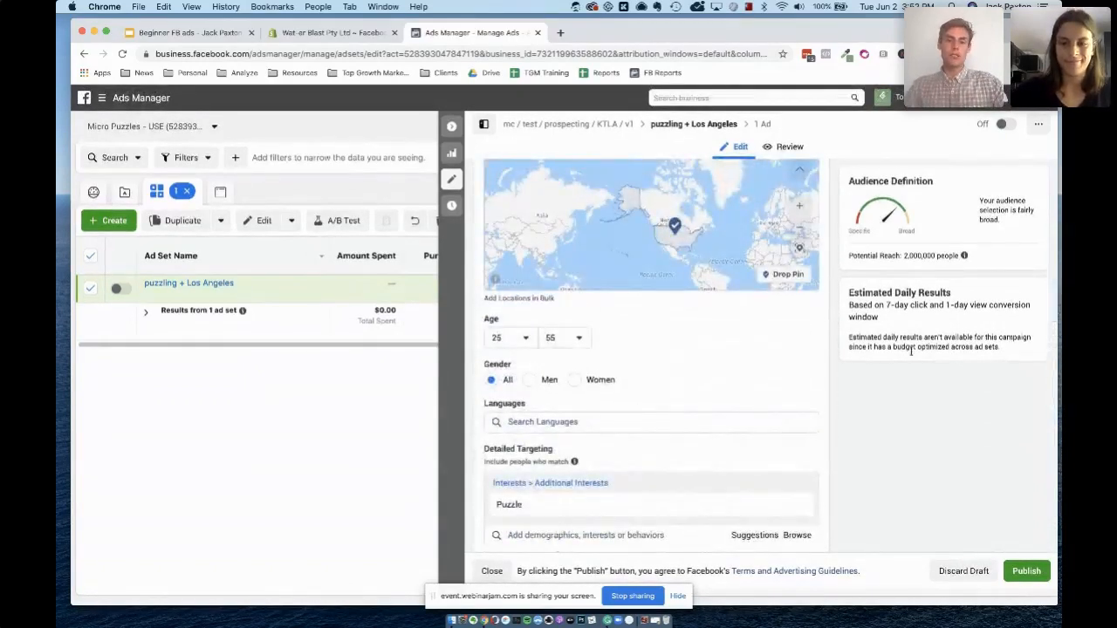
pyautogui.scroll(10, 912, 353)
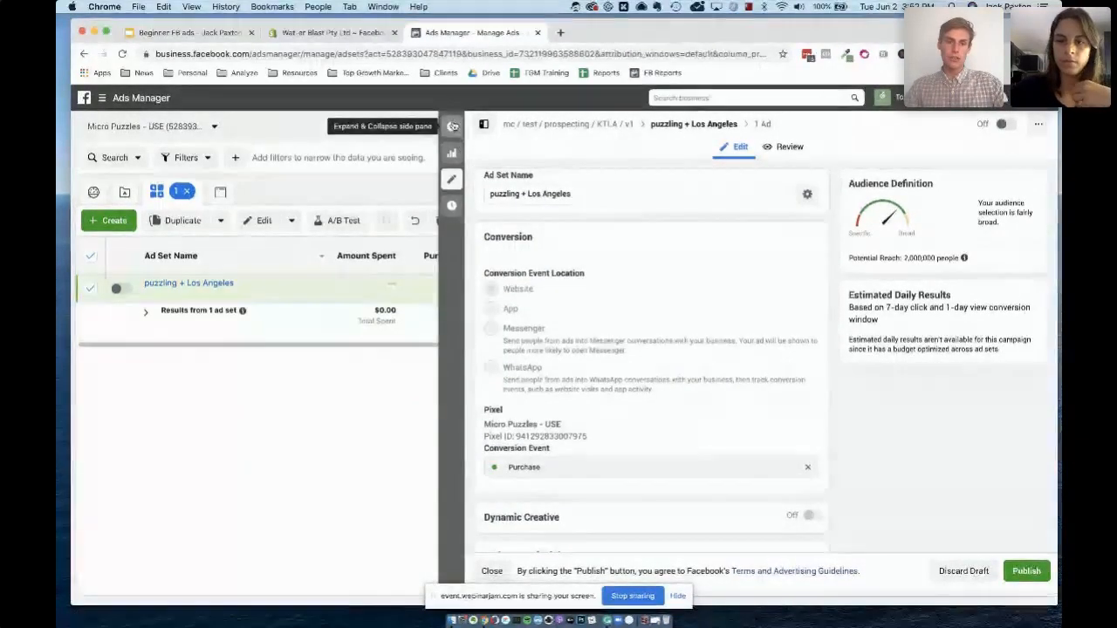
pyautogui.click(452, 127)
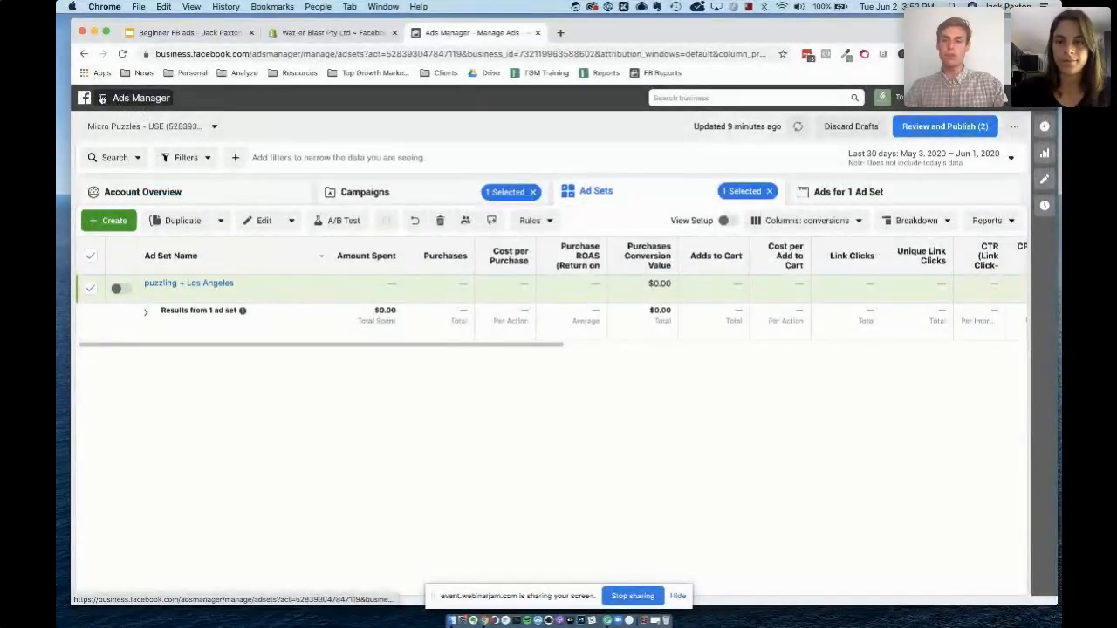
# - Open Audiences in a new browser tab and look through the other business tools on offer
pyautogui.click(102, 98)
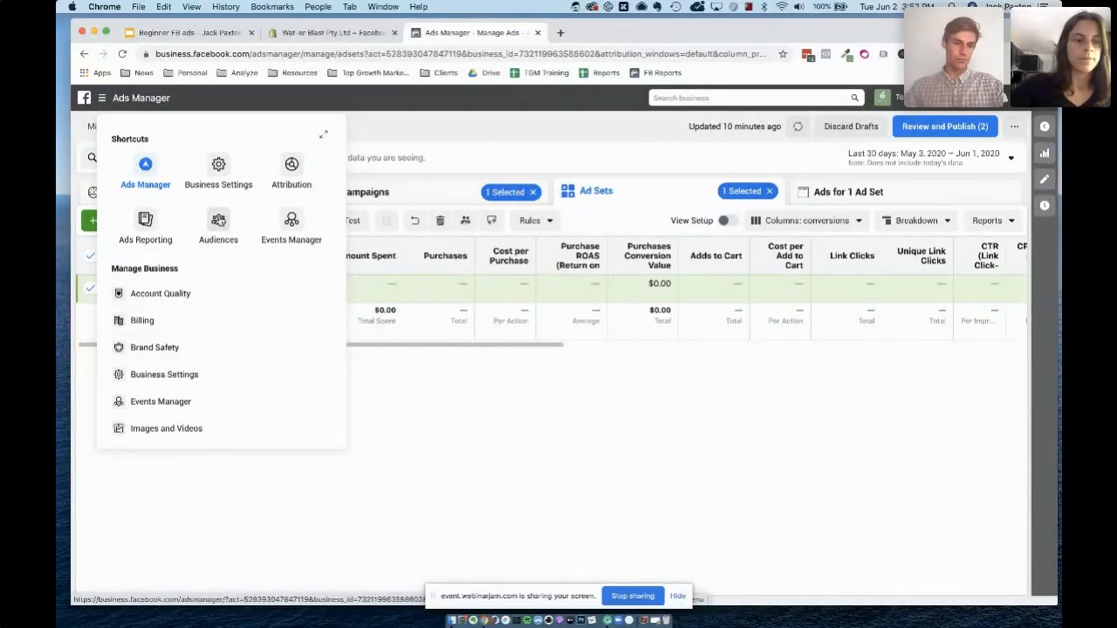
pyautogui.click(218, 220)
pyautogui.scroll(-1, 229, 328)
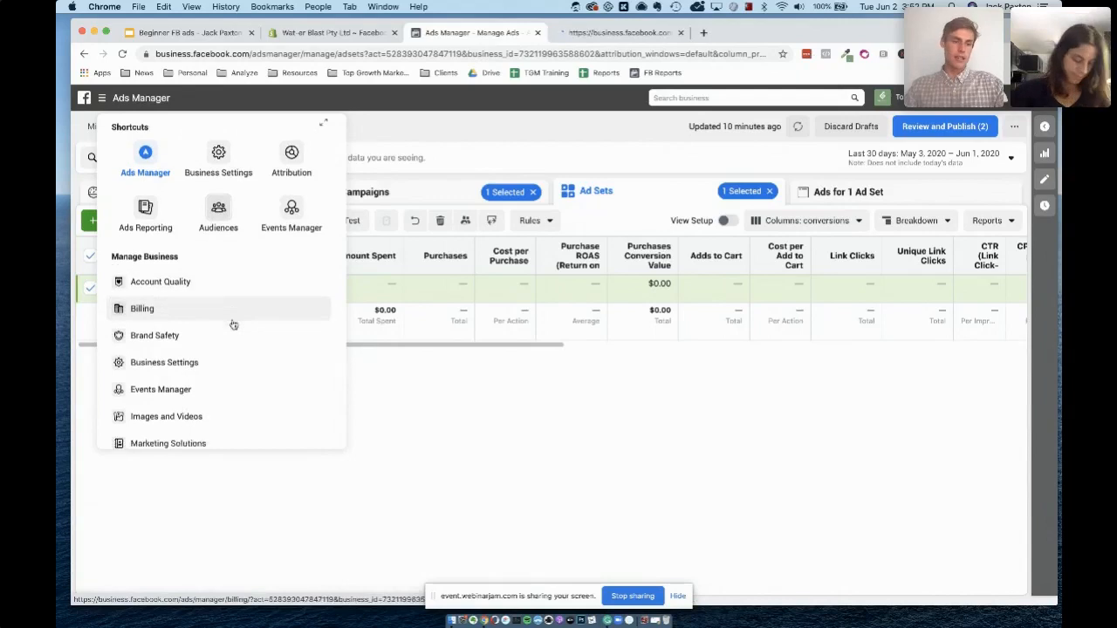
pyautogui.scroll(-5, 210, 366)
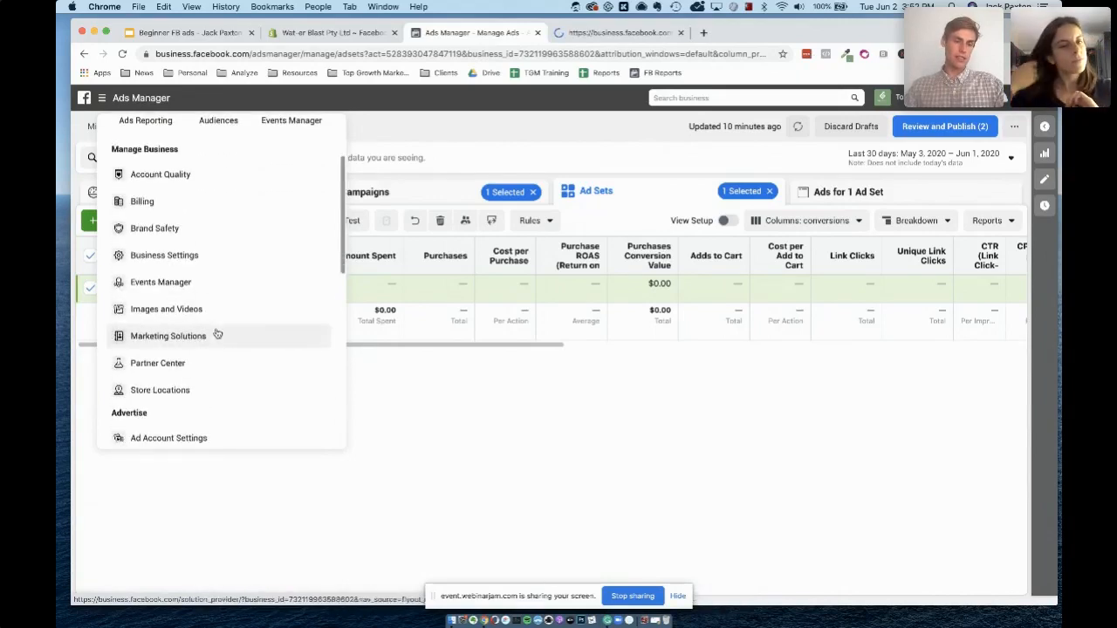
# - Open Audience Insights in a new browser tab, switch to it and dismiss the prompt for choosing a starting audience
pyautogui.scroll(-8, 211, 353)
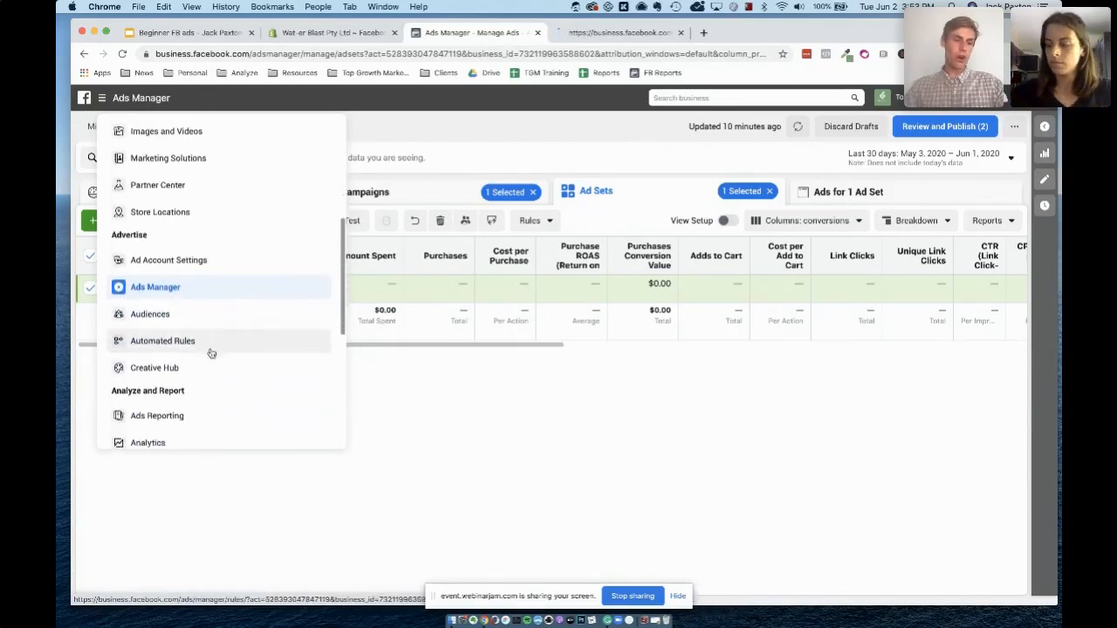
pyautogui.scroll(-2, 210, 351)
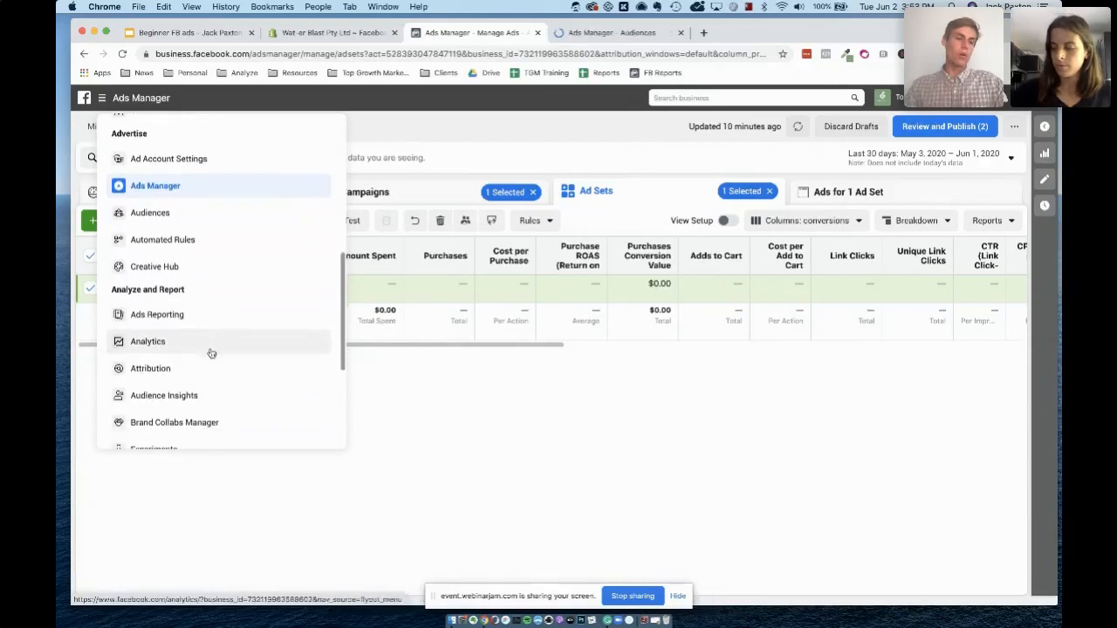
pyautogui.scroll(-1, 192, 361)
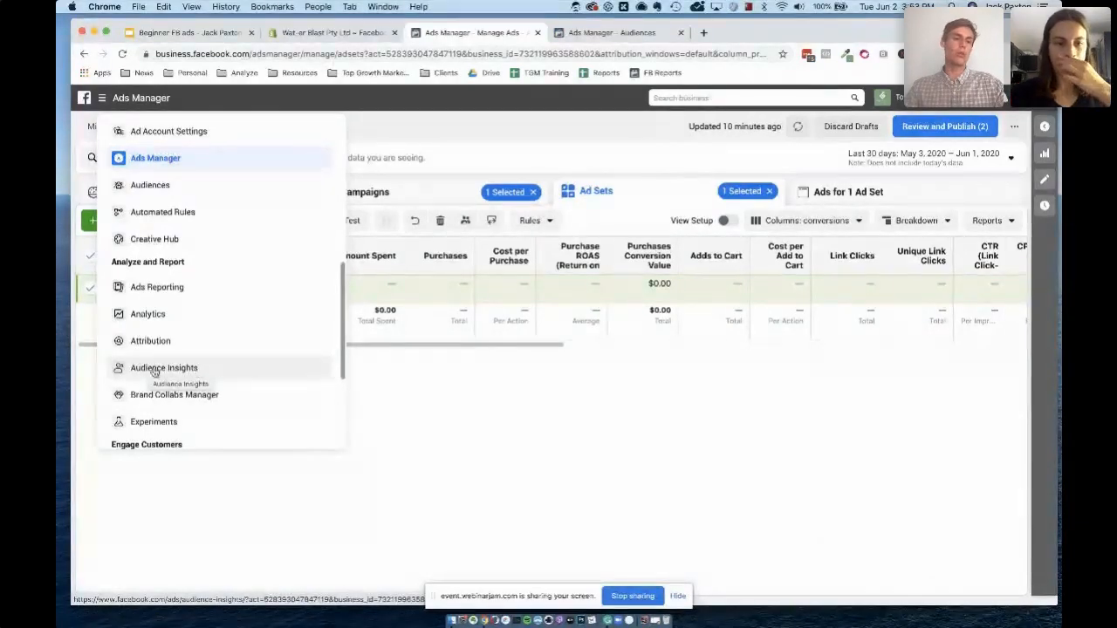
pyautogui.keyDown('super'); pyautogui.click(190, 369); pyautogui.keyUp('super')
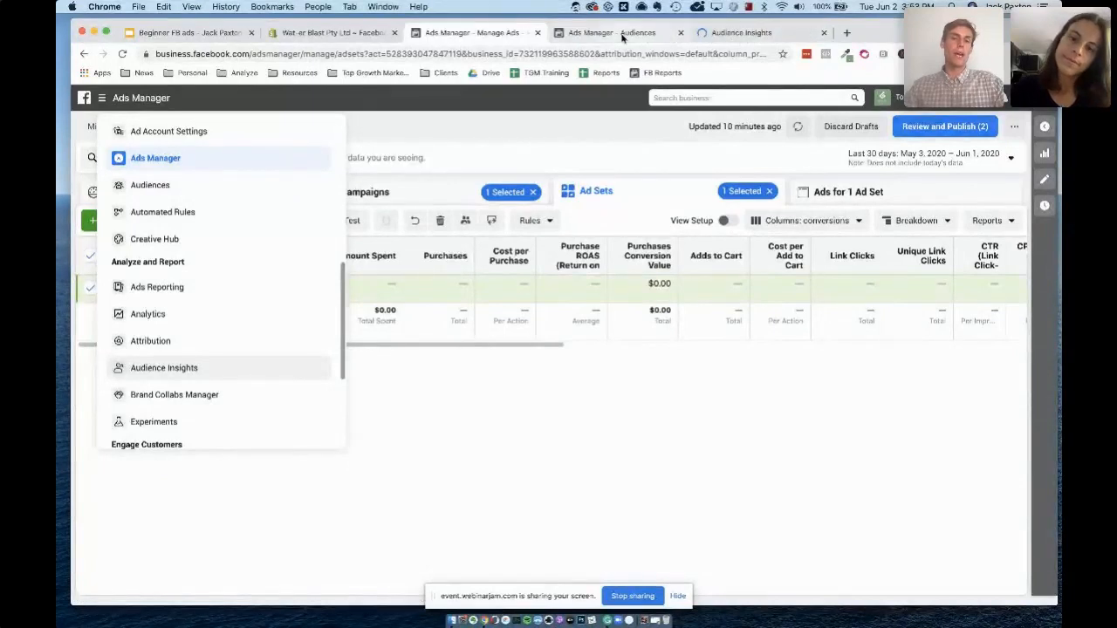
pyautogui.click(622, 35)
pyautogui.click(759, 33)
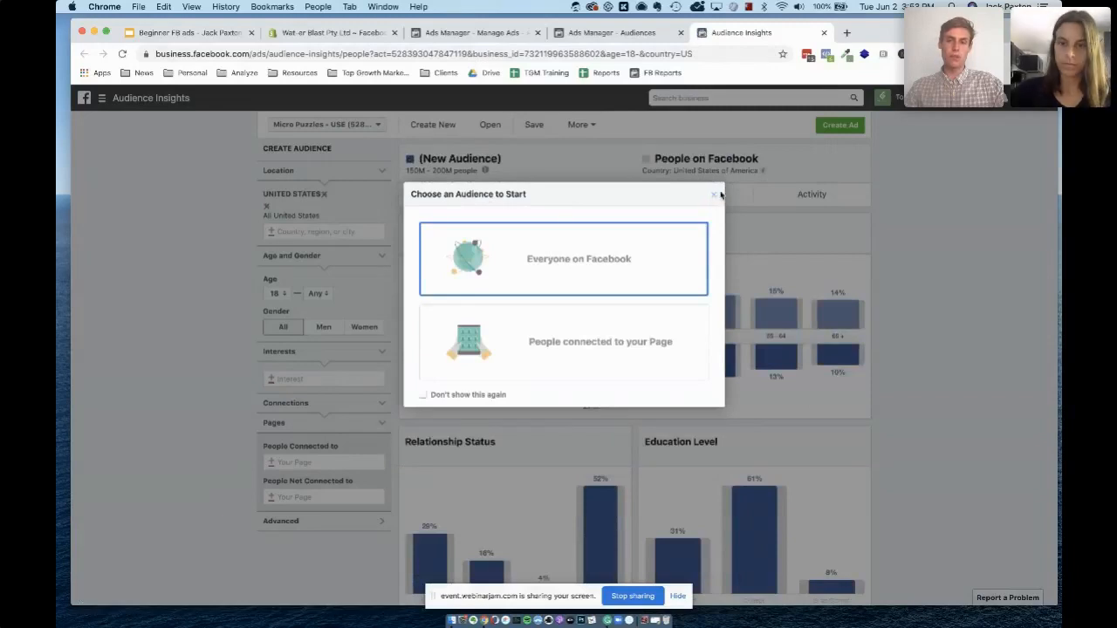
pyautogui.click(713, 194)
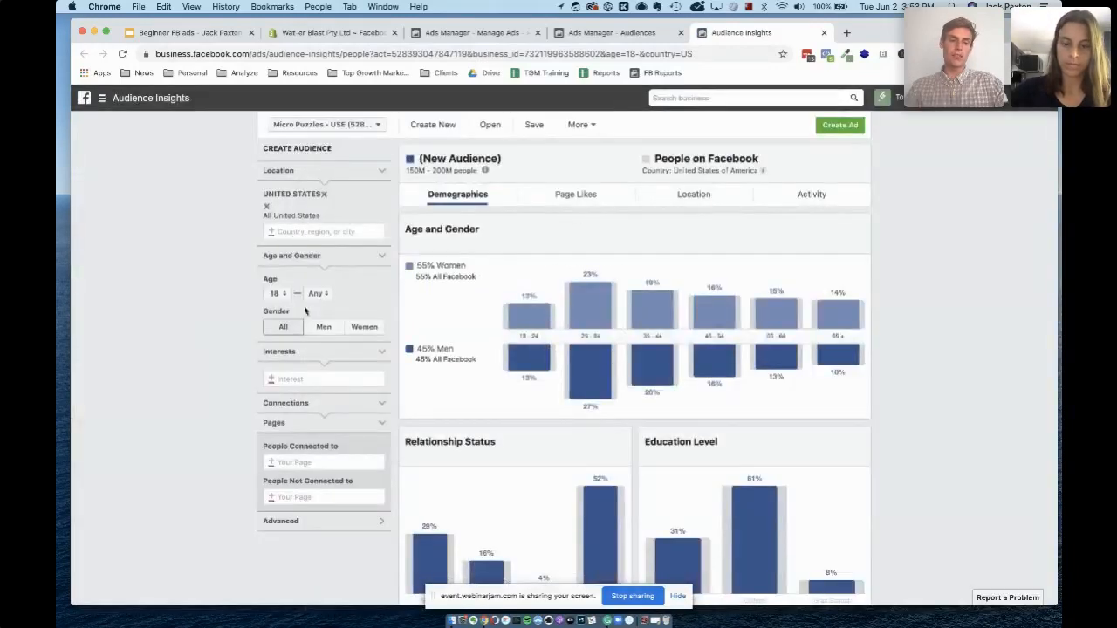
# - Try to build the audience around the Nike employer entry and view its page likes
pyautogui.click(303, 378)
pyautogui.write('n')
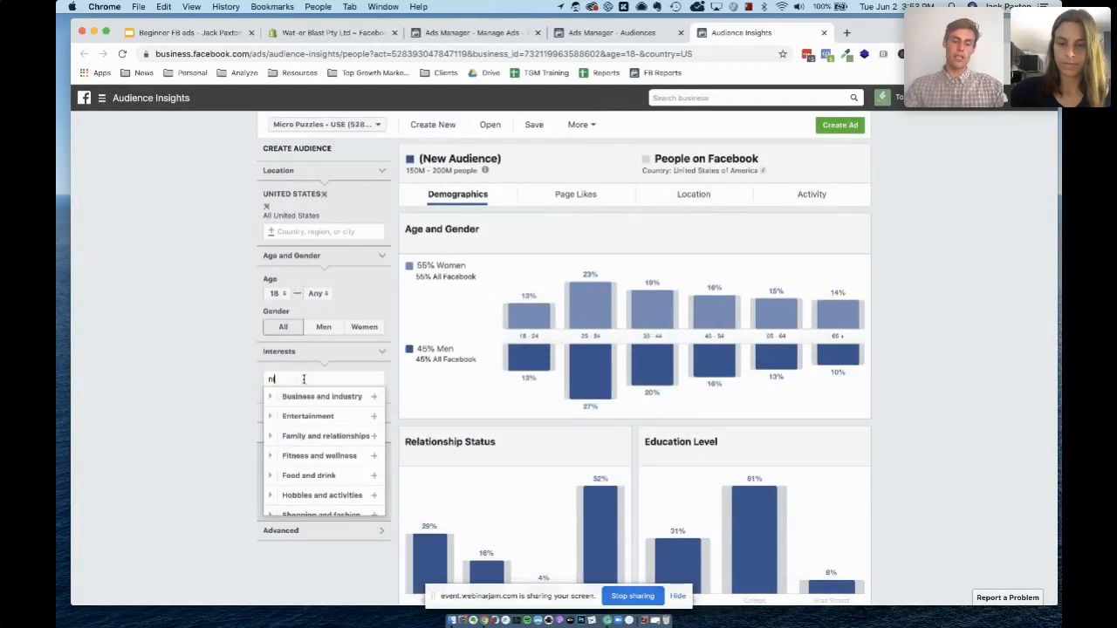
pyautogui.write('ik')
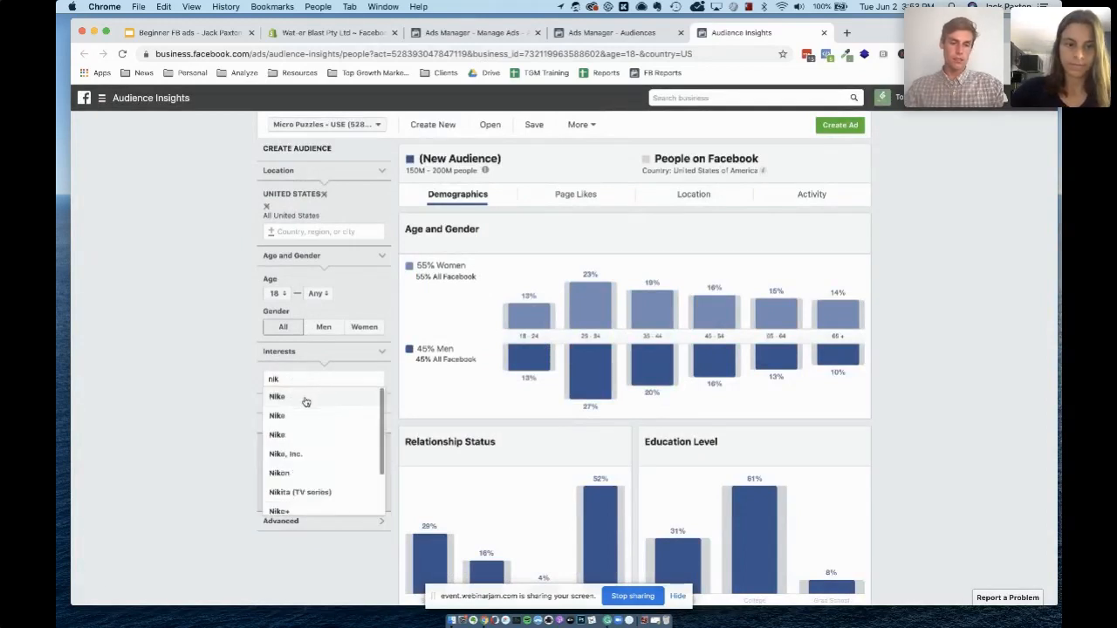
pyautogui.click(304, 399)
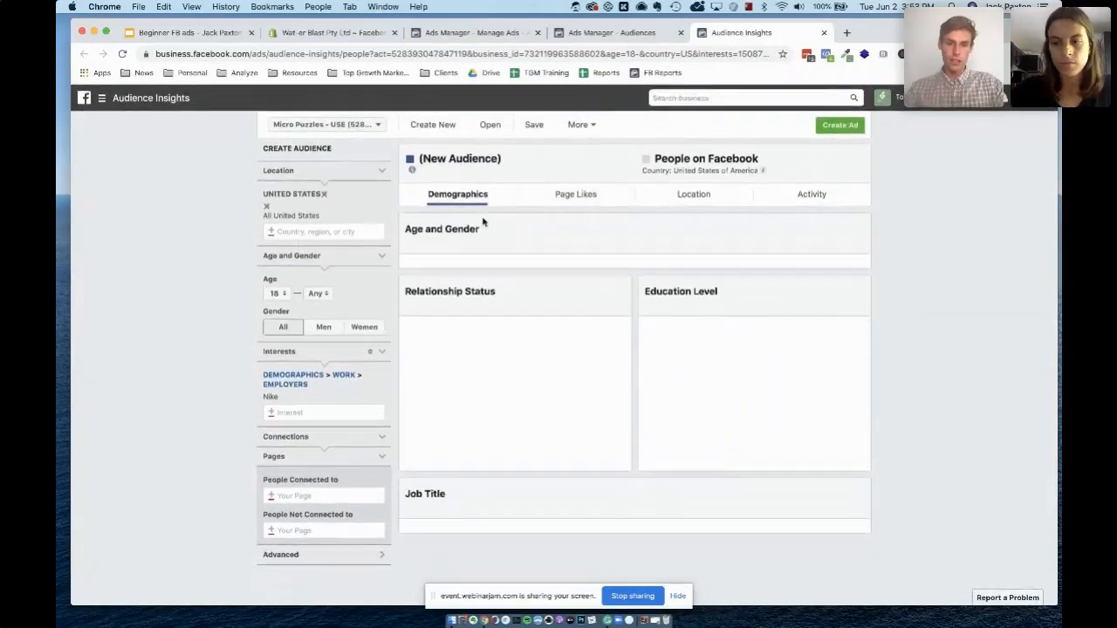
pyautogui.click(566, 196)
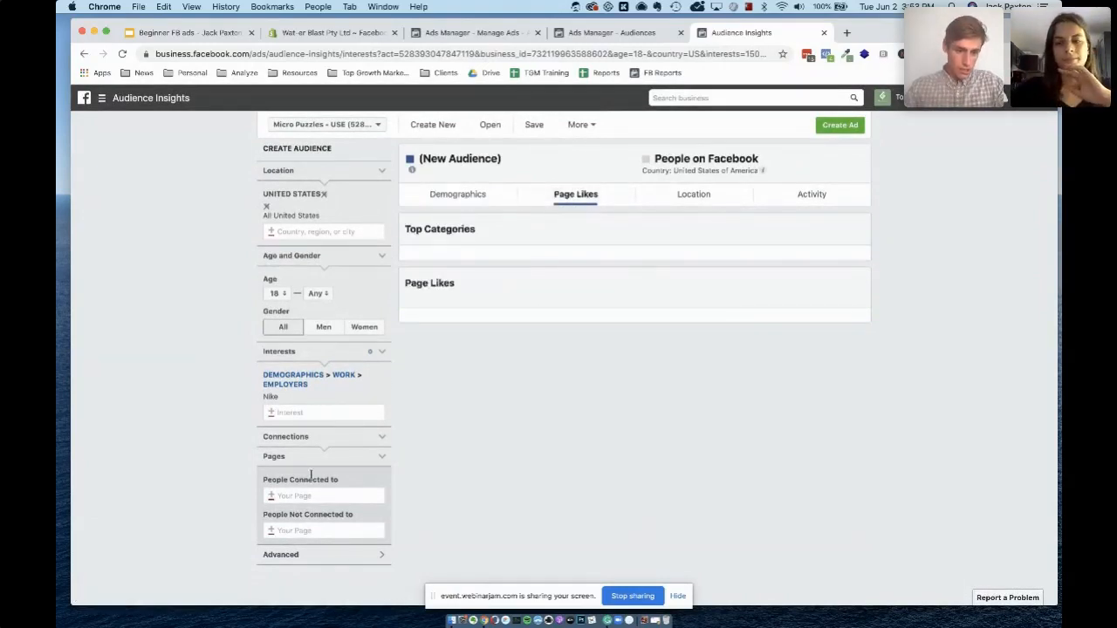
pyautogui.click(323, 439)
pyautogui.click(332, 441)
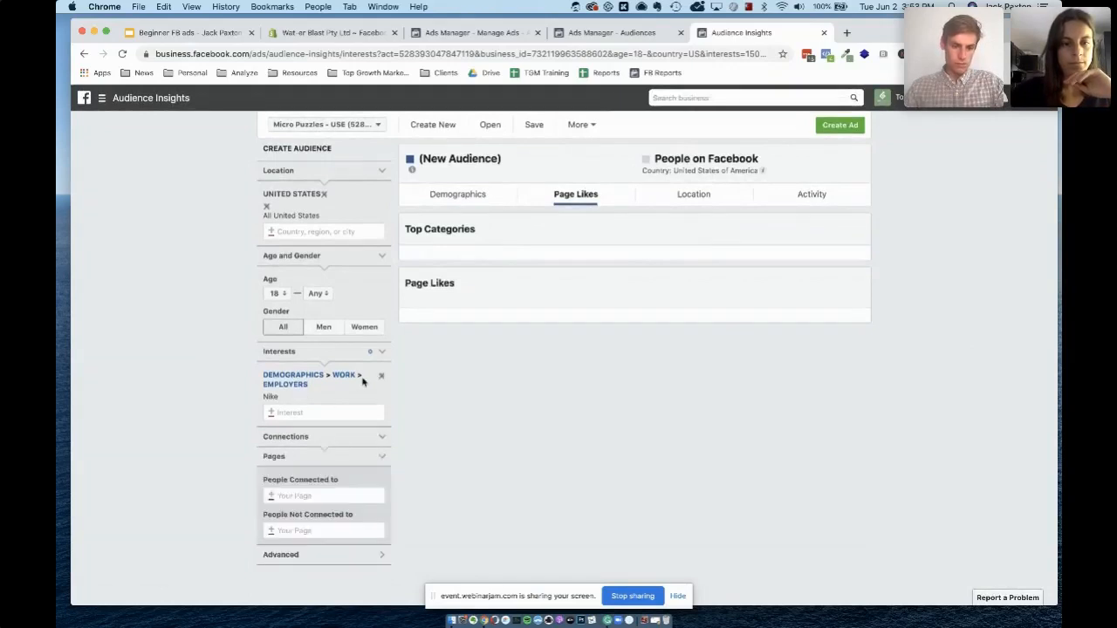
# - Add Nike, Inc. as an interest and remove the Nike employer entry from the audience
pyautogui.click(312, 412)
pyautogui.write('nike')
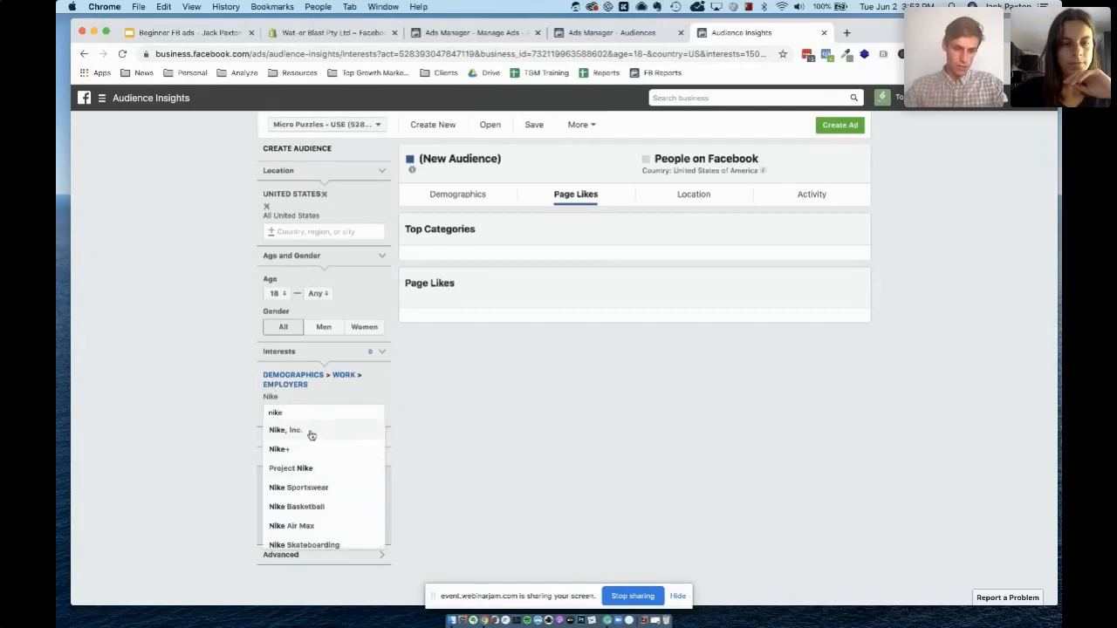
pyautogui.click(297, 430)
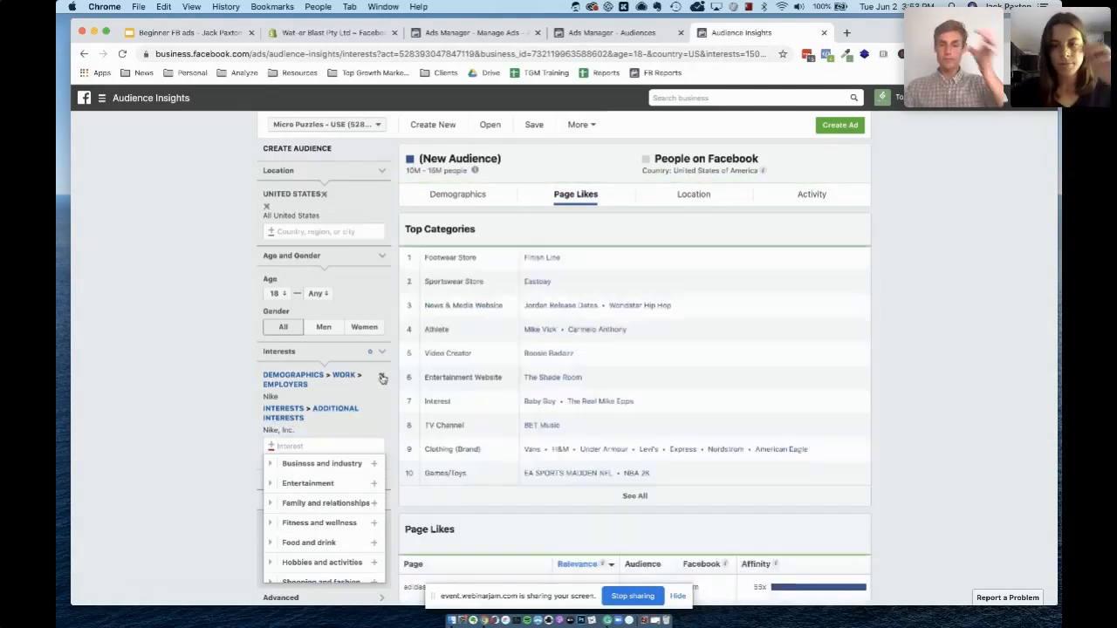
pyautogui.click(381, 377)
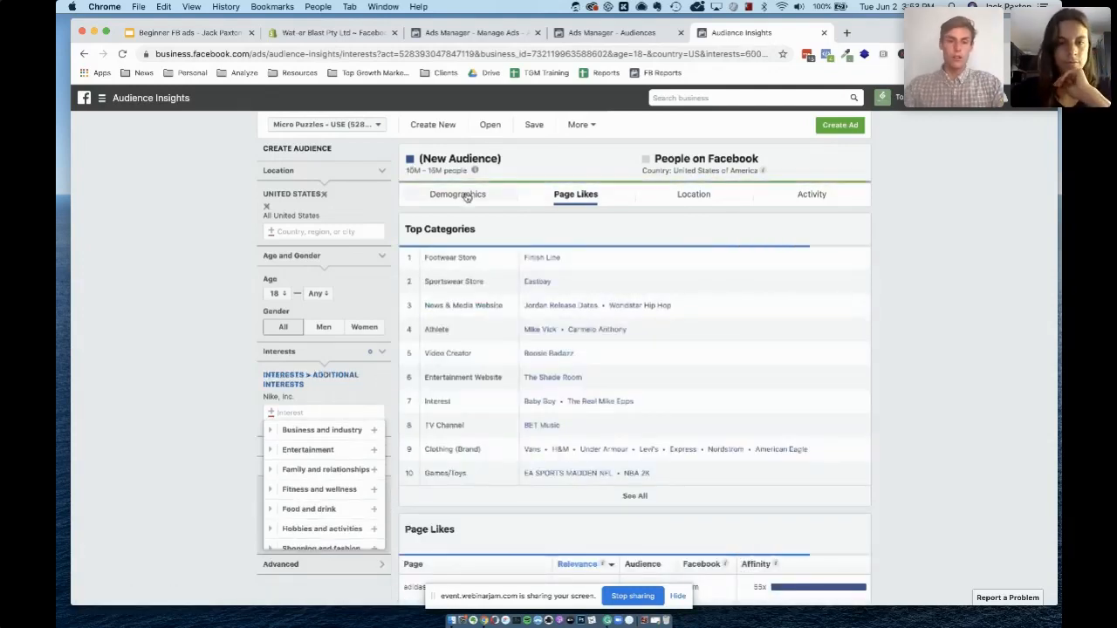
# - Examine the Nike, Inc. audience's demographics: age and gender, relationship status, education level and job titles
pyautogui.click(464, 194)
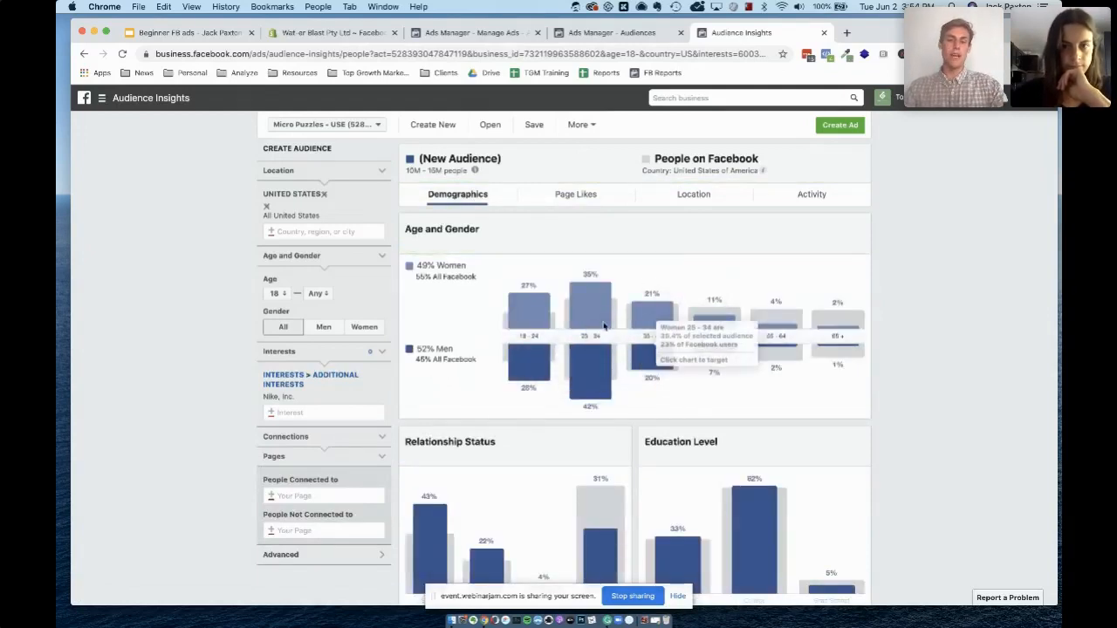
pyautogui.scroll(-1, 610, 327)
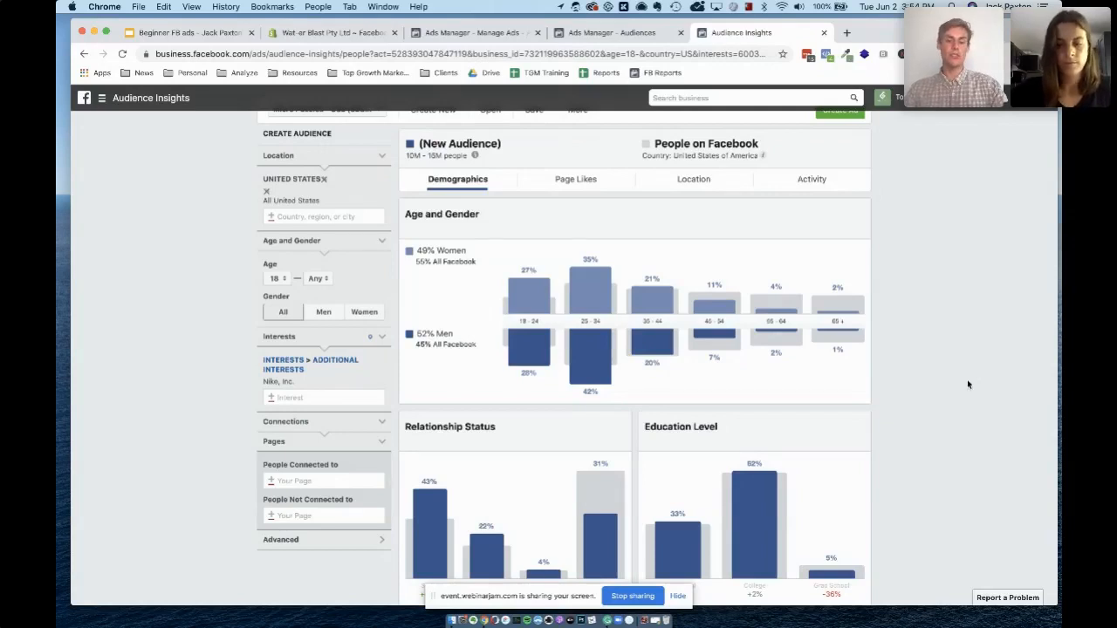
pyautogui.scroll(-5, 968, 384)
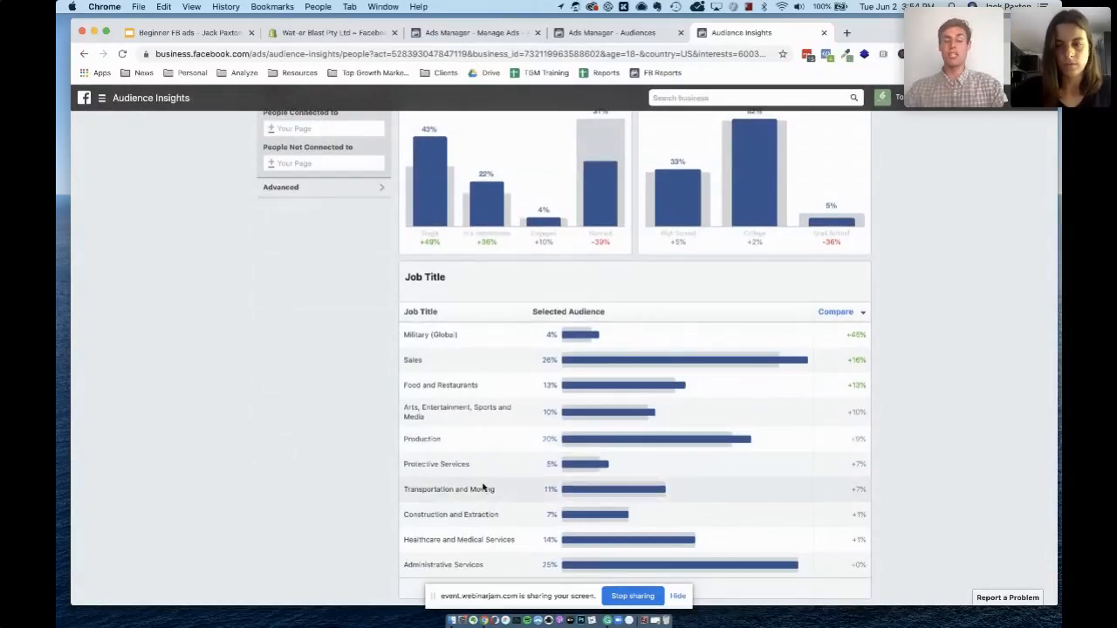
pyautogui.scroll(2, 482, 488)
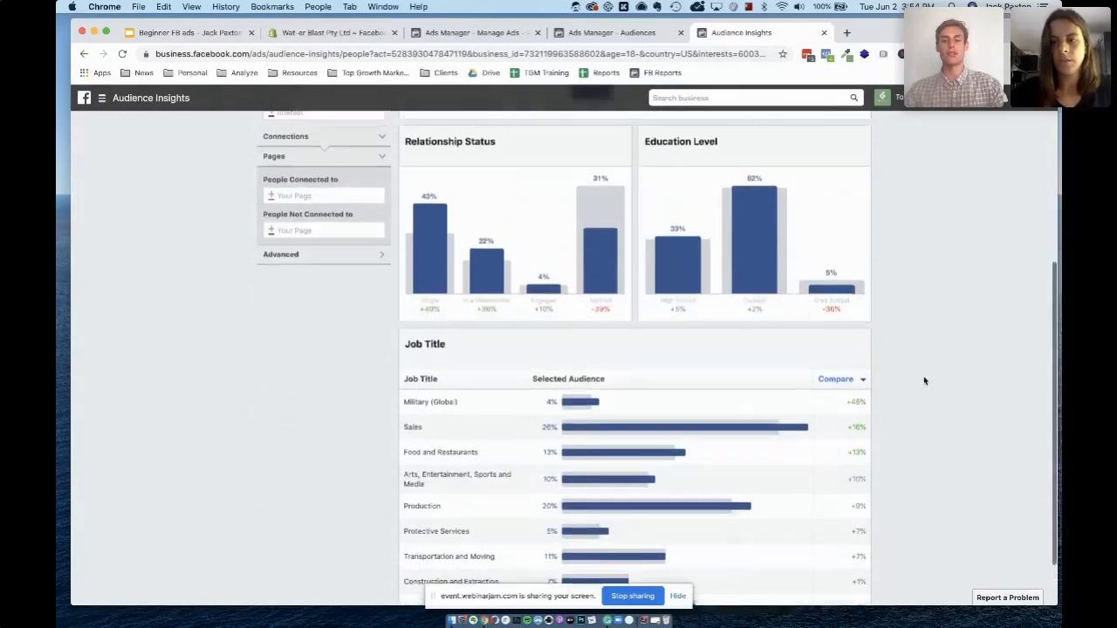
pyautogui.scroll(5, 923, 381)
# - Review the top categories and the affinity of the pages liked by the Nike, Inc. audience
pyautogui.click(563, 196)
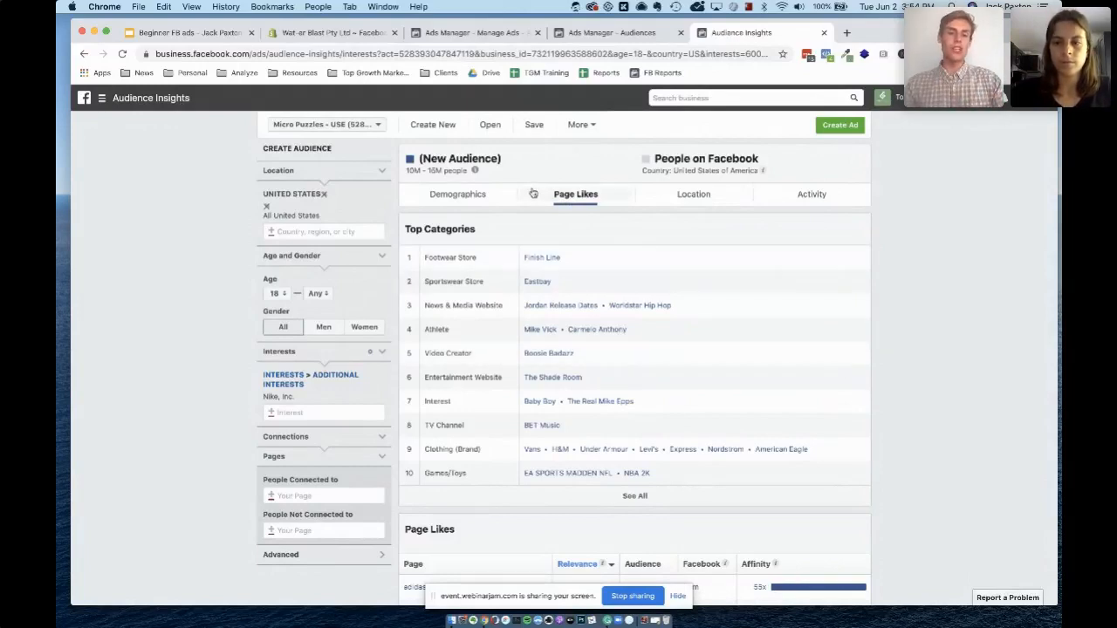
pyautogui.scroll(-5, 638, 245)
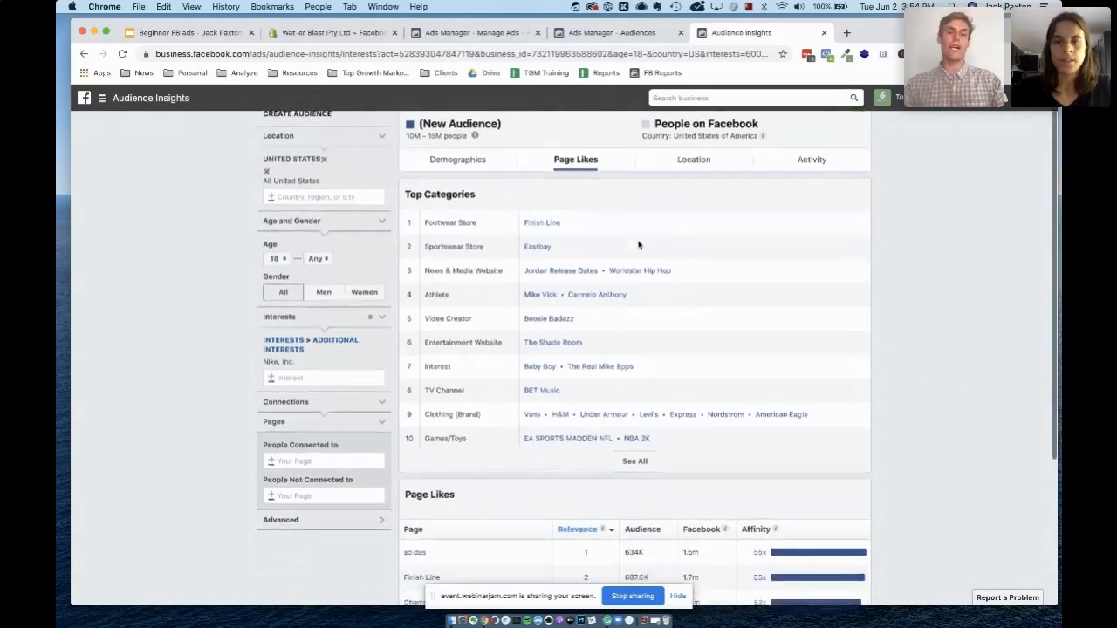
pyautogui.scroll(-1, 661, 342)
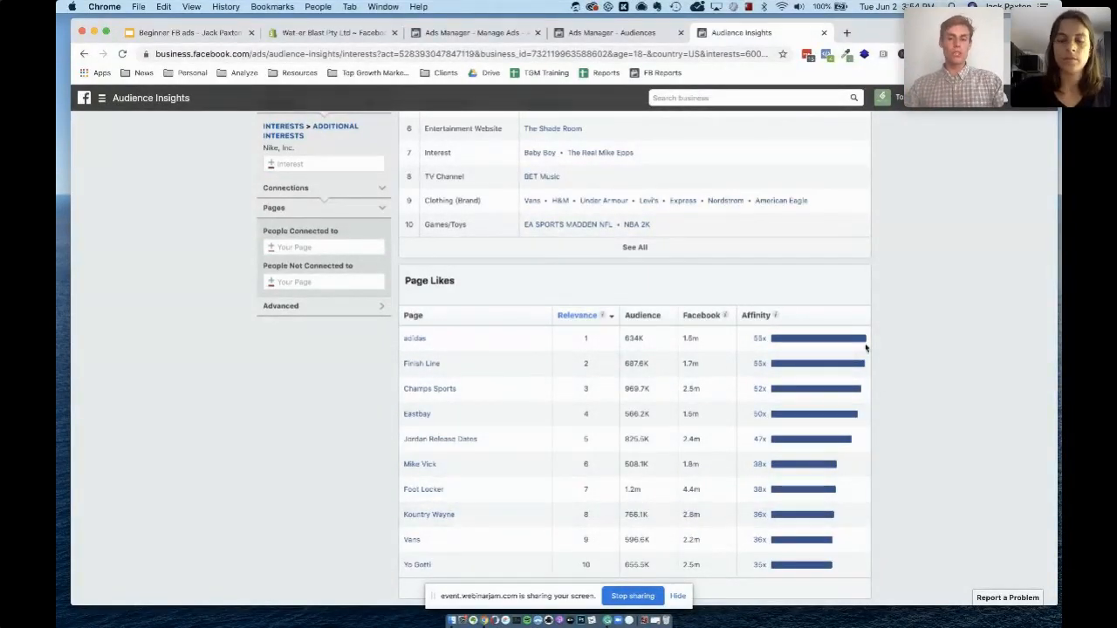
pyautogui.moveTo(829, 341)
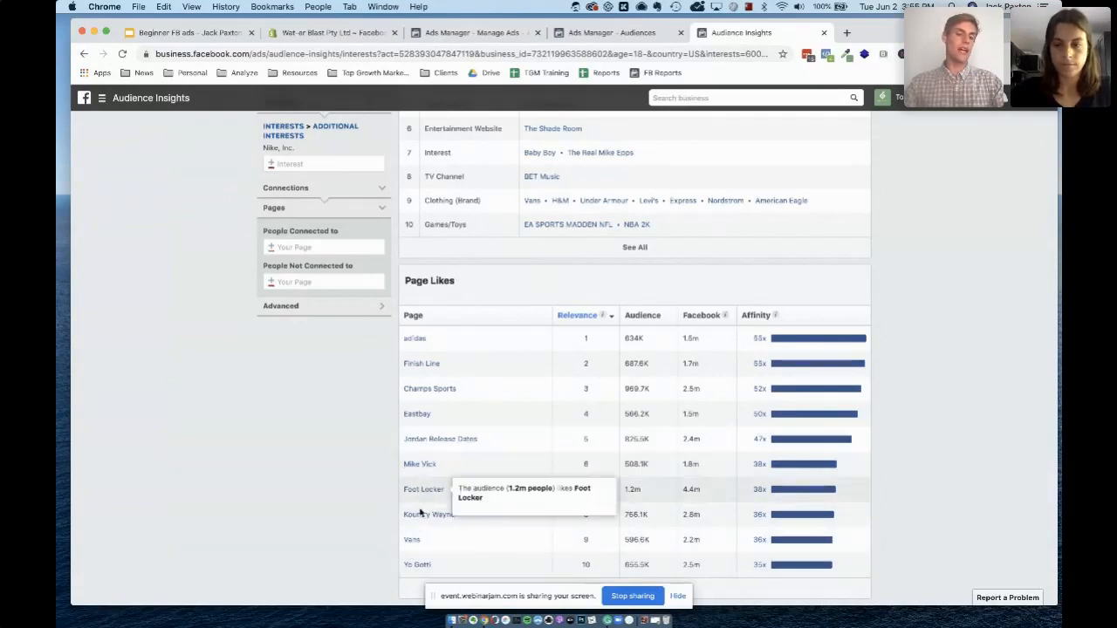
# - Hide the screen-sharing bar, expand the liked pages list several times and look through the additional related pages
pyautogui.click(678, 596)
pyautogui.click(653, 589)
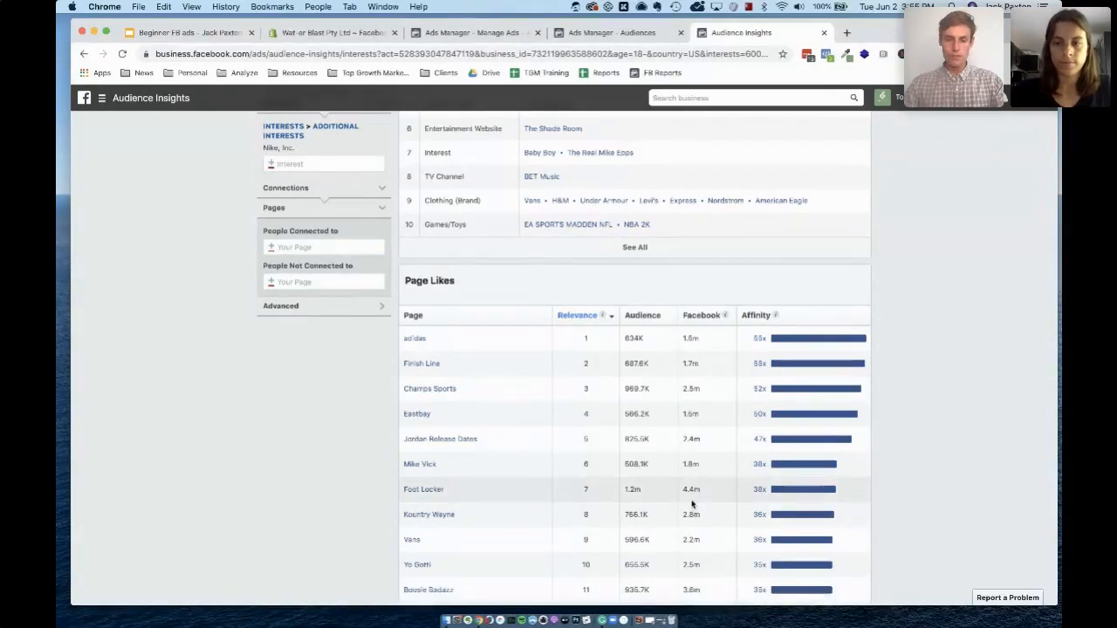
pyautogui.scroll(-4, 690, 499)
pyautogui.click(653, 588)
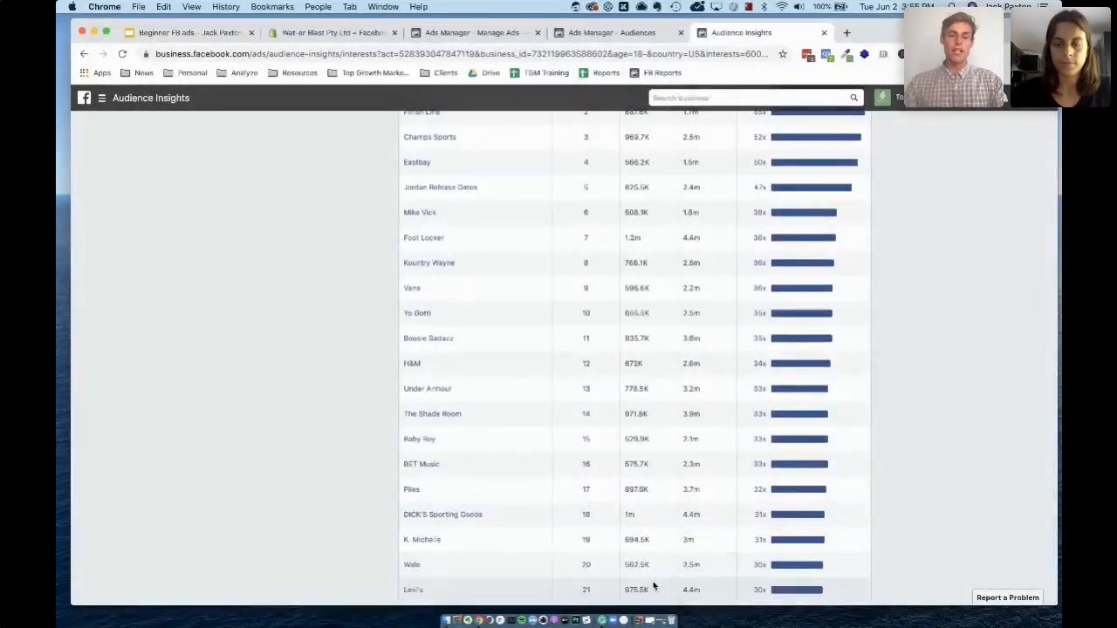
pyautogui.scroll(-5, 653, 587)
pyautogui.click(654, 588)
pyautogui.scroll(-3, 652, 514)
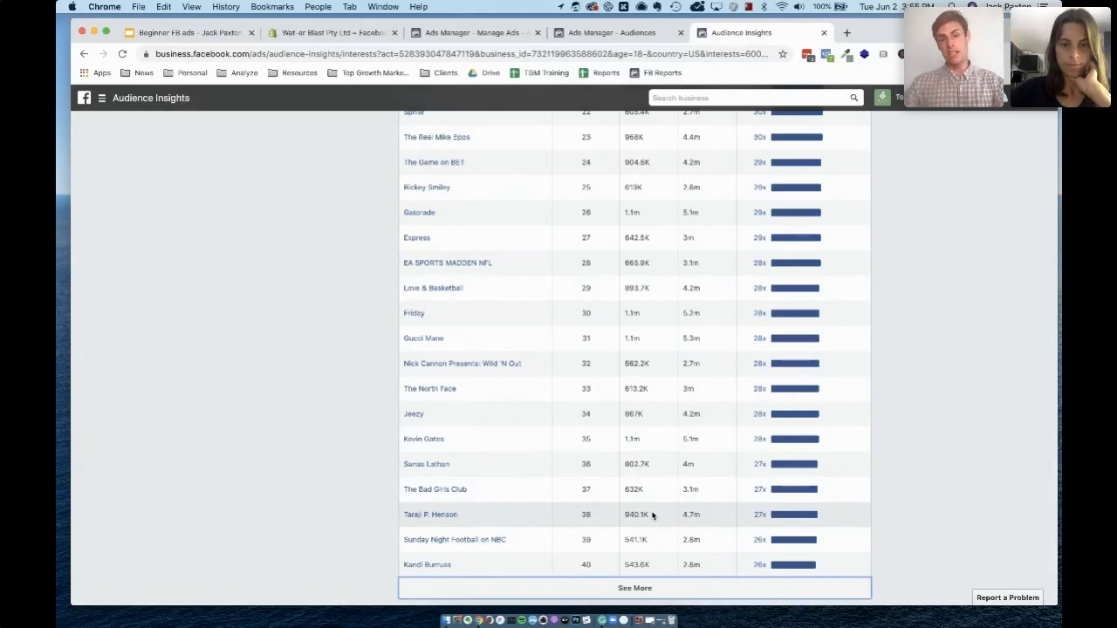
pyautogui.scroll(10, 685, 401)
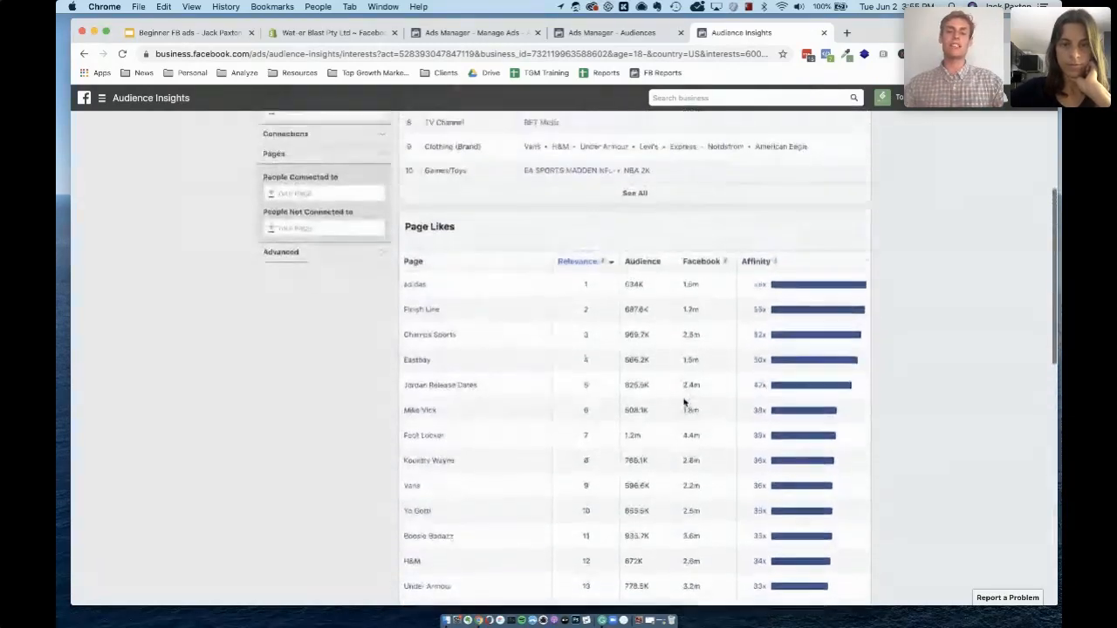
pyautogui.scroll(1, 684, 401)
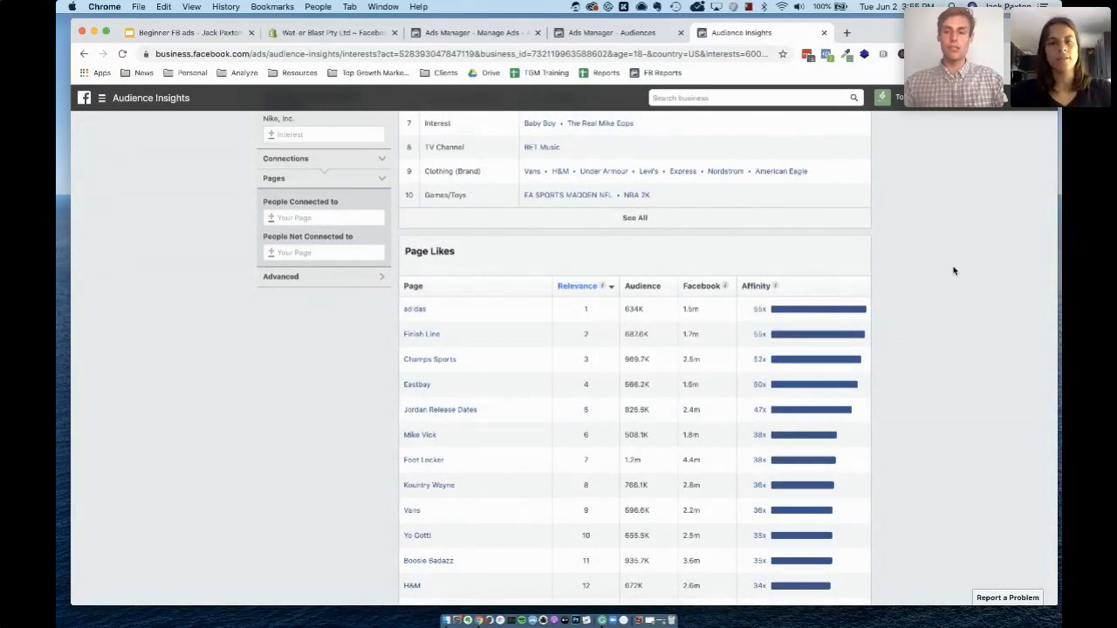
pyautogui.scroll(6, 723, 294)
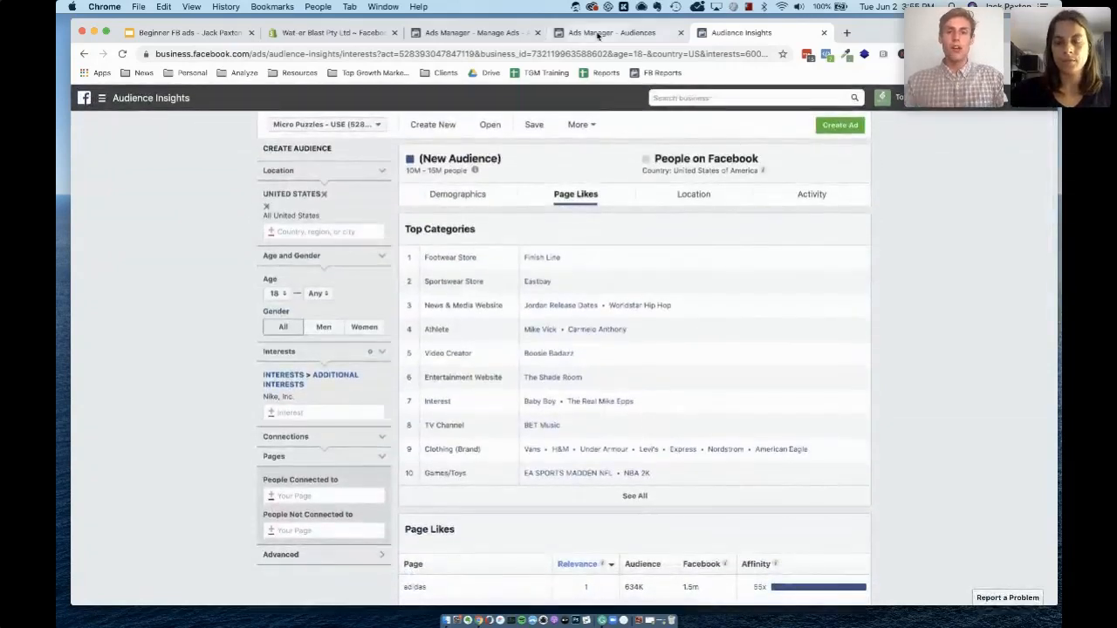
# - Switch to the Audiences page and start creating a custom audience
pyautogui.click(597, 33)
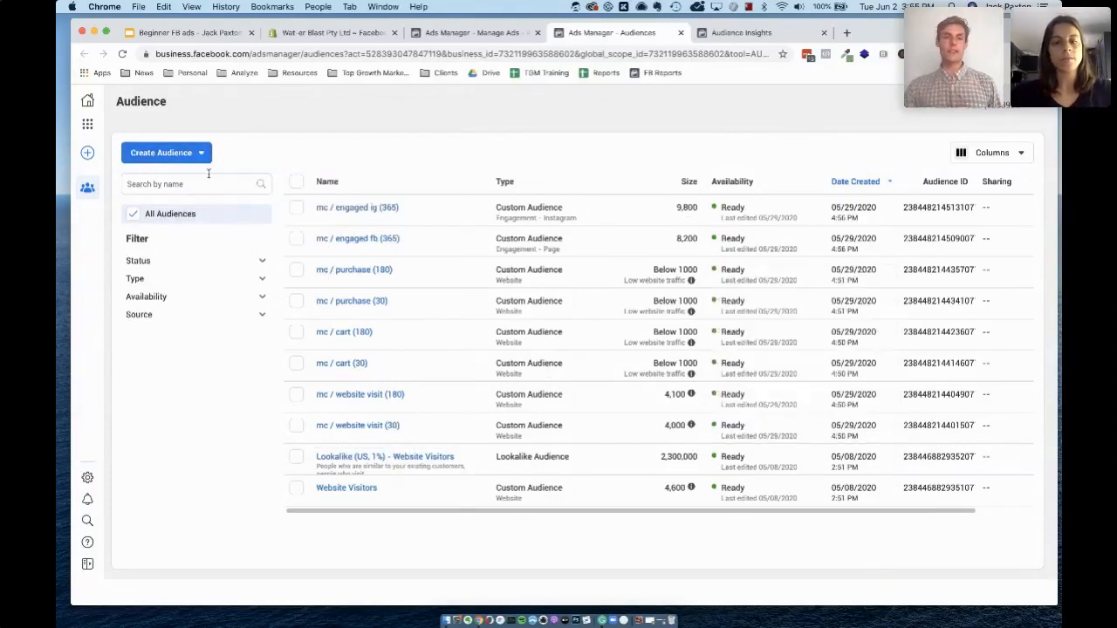
pyautogui.click(186, 153)
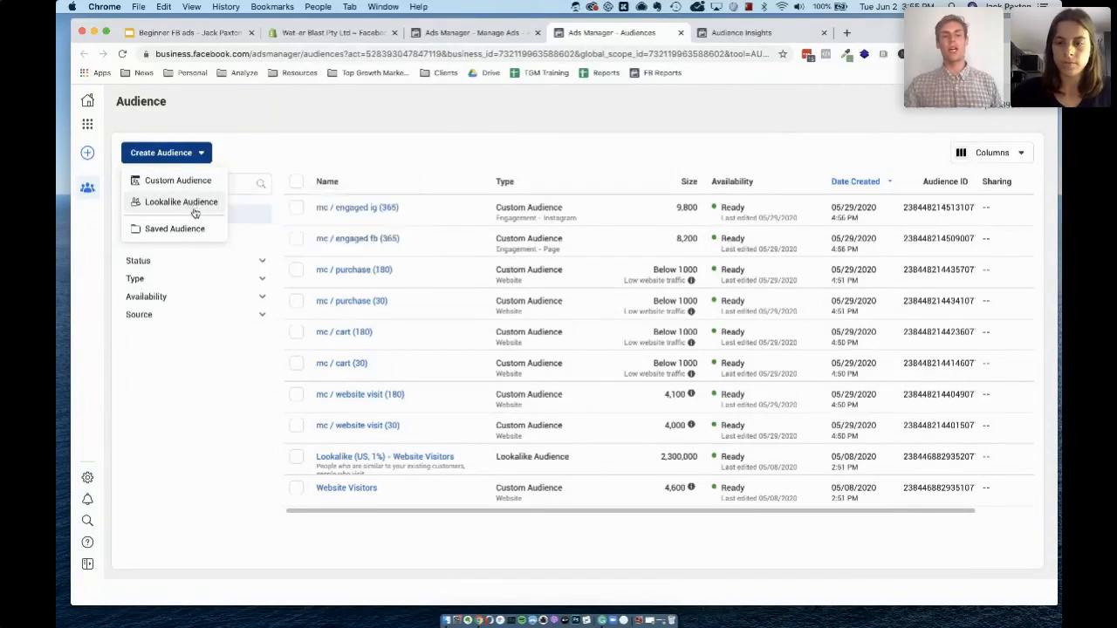
pyautogui.moveTo(200, 206)
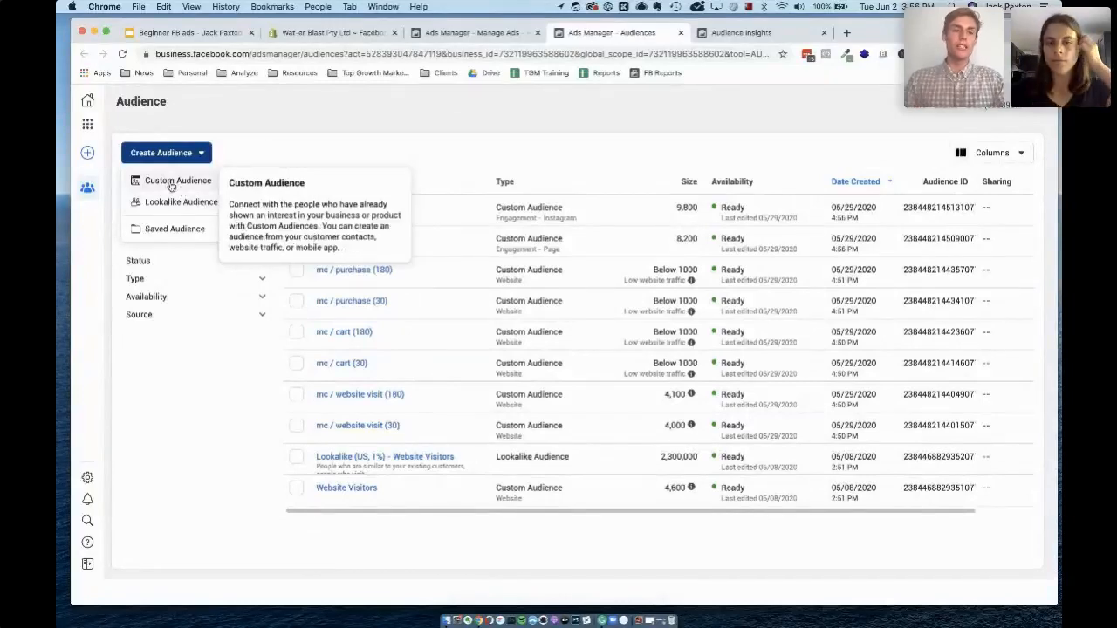
pyautogui.click(188, 183)
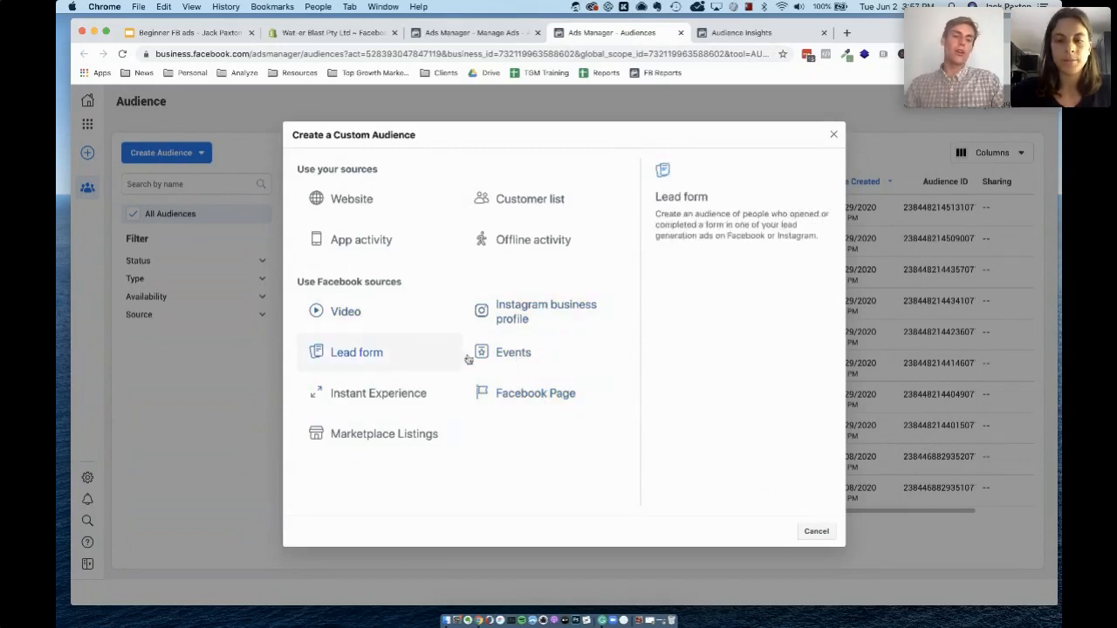
# - Choose Facebook Page as the custom audience source and select the Micro Puzzles page
pyautogui.click(547, 395)
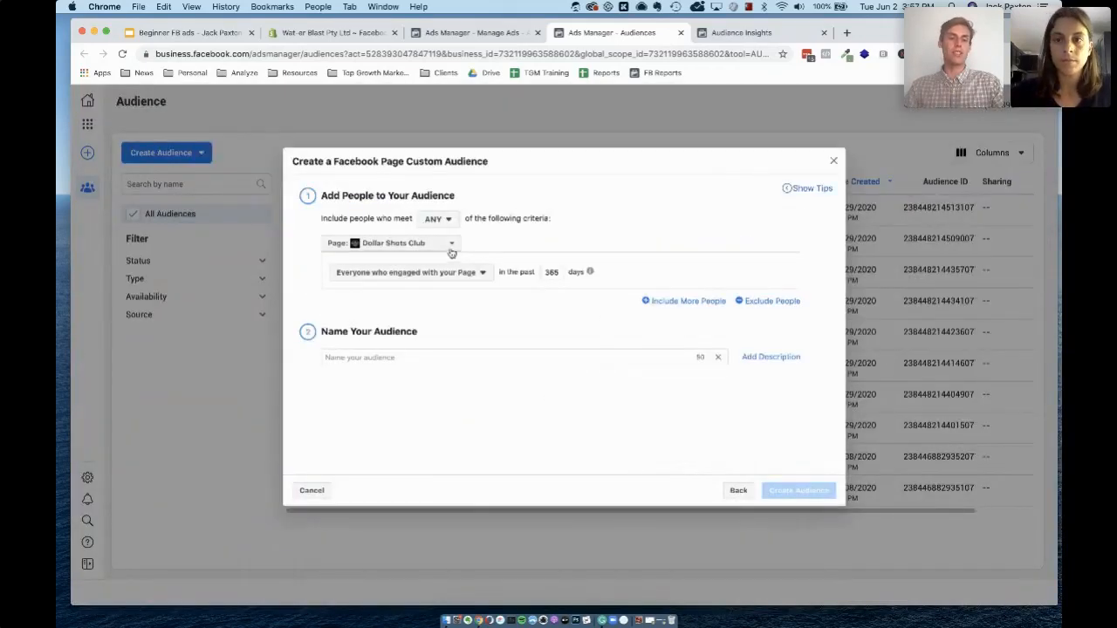
pyautogui.click(425, 244)
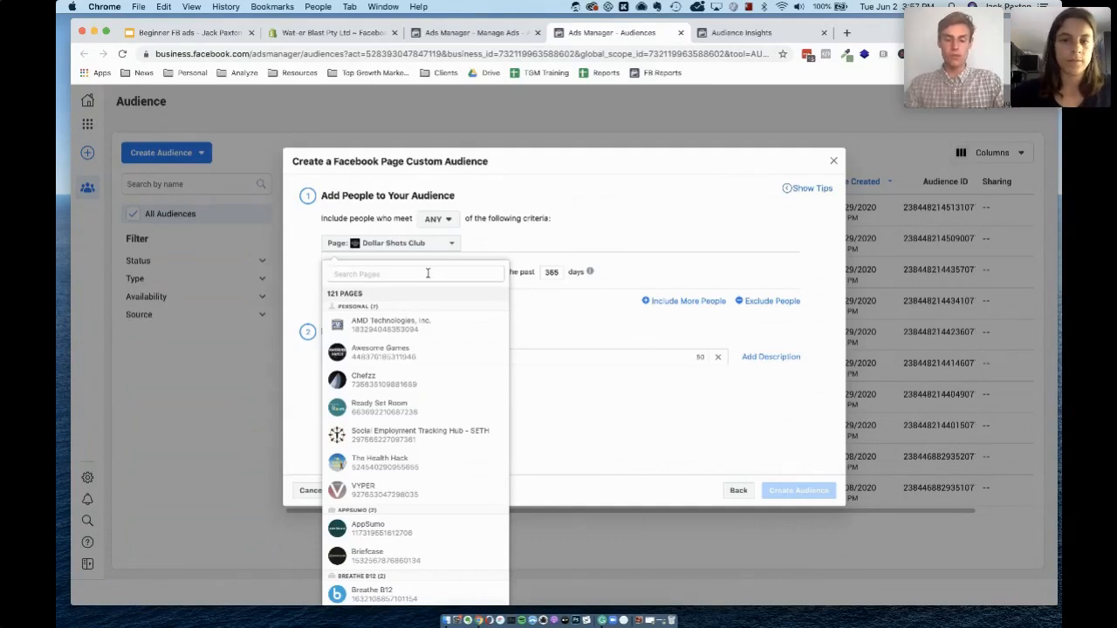
pyautogui.write('mic')
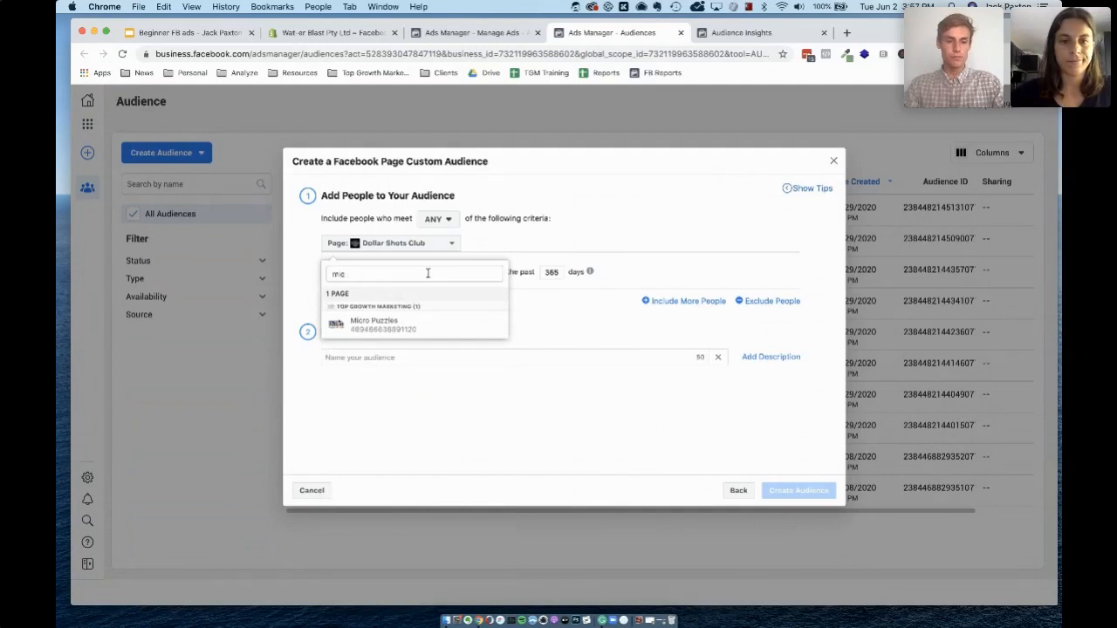
pyautogui.click(467, 328)
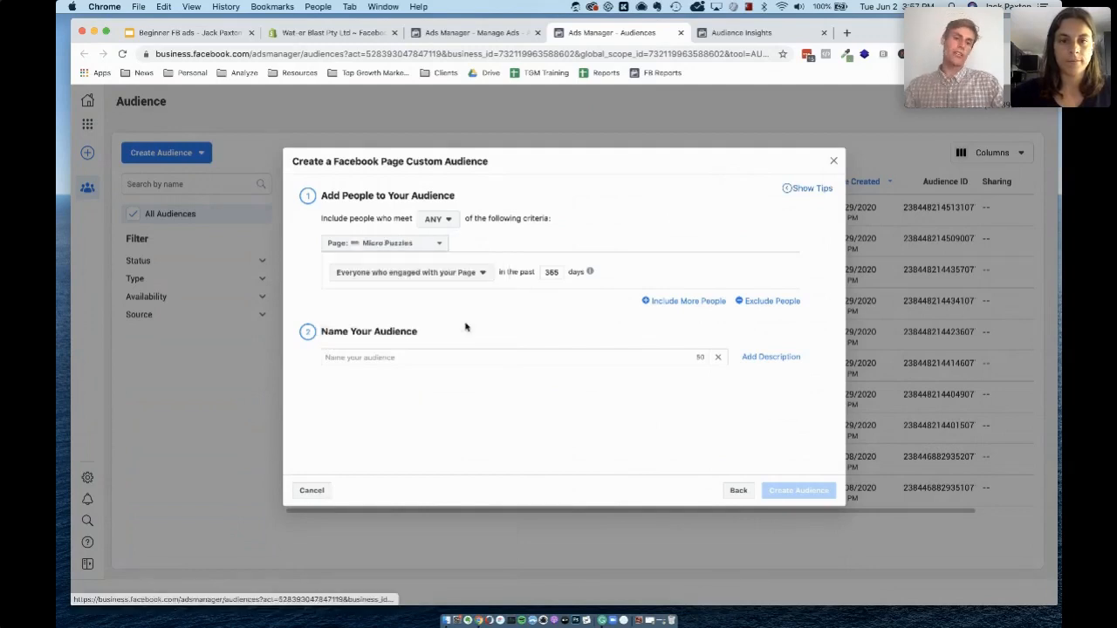
# - Look through the page engagement criteria, set the period to the past 30 days, and discard the Facebook Page audience
pyautogui.click(465, 273)
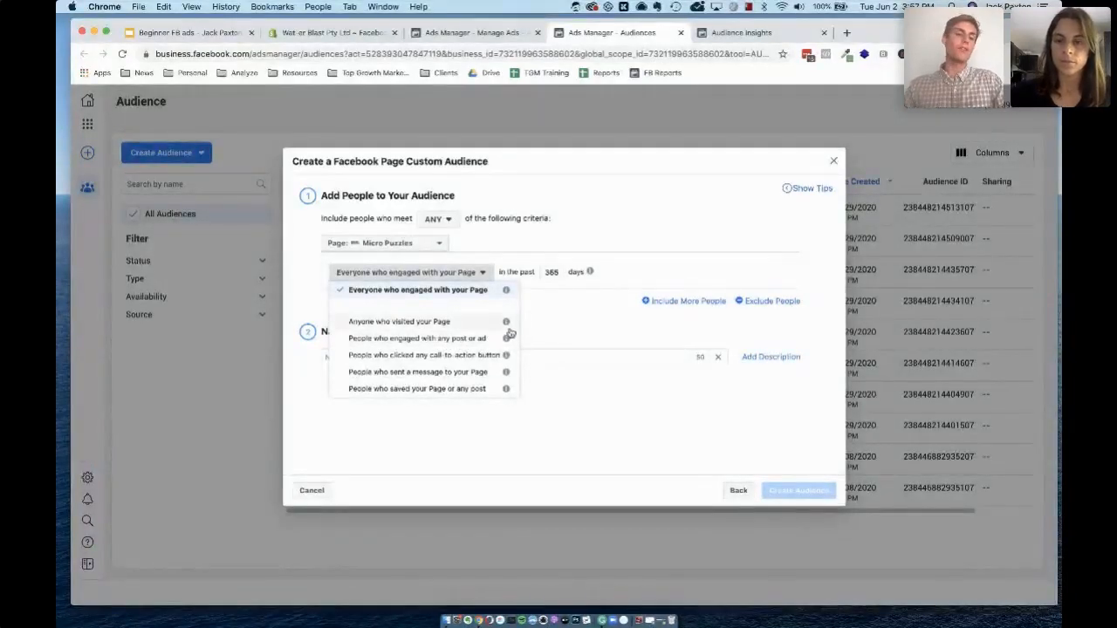
pyautogui.doubleClick(552, 272)
pyautogui.write('30')
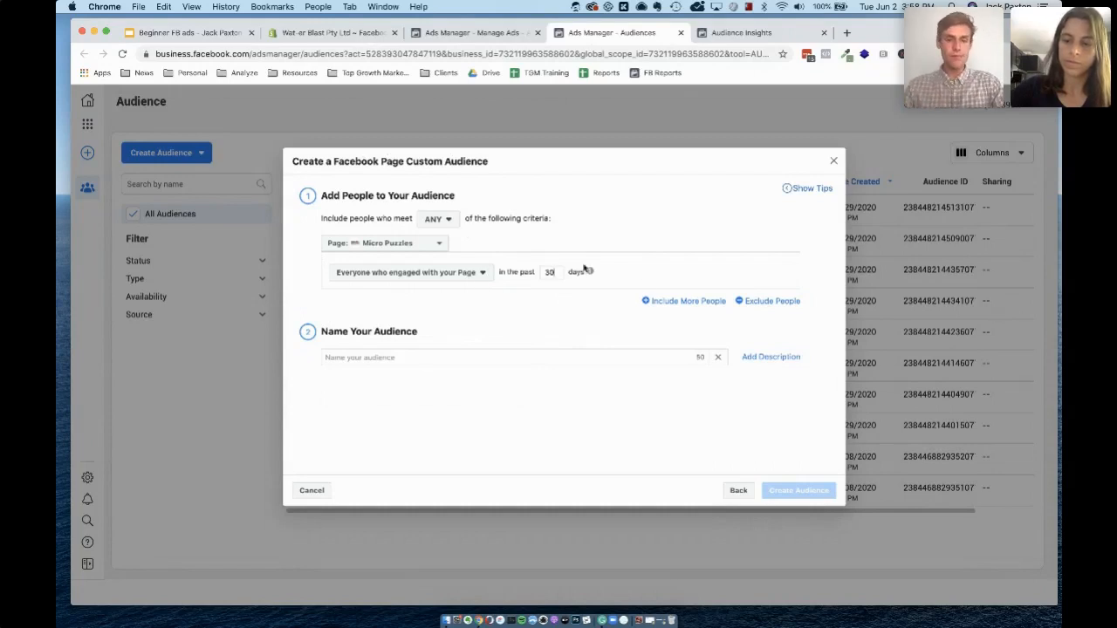
pyautogui.click(415, 352)
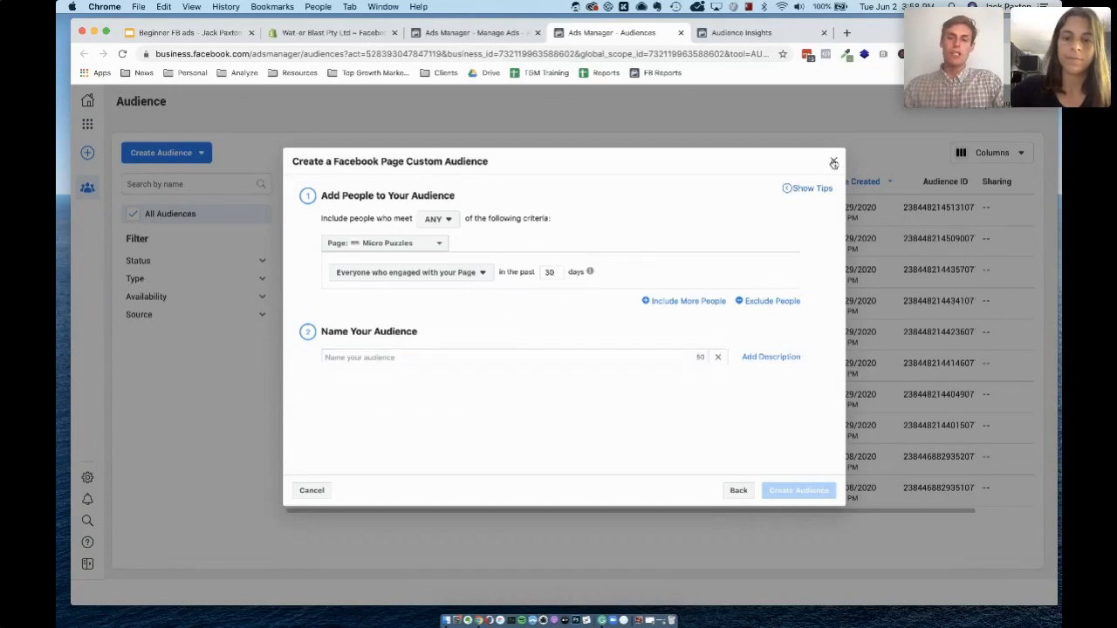
pyautogui.click(833, 161)
# - Start a new custom audience with Website as the source and base it on the Purchase event
pyautogui.click(182, 157)
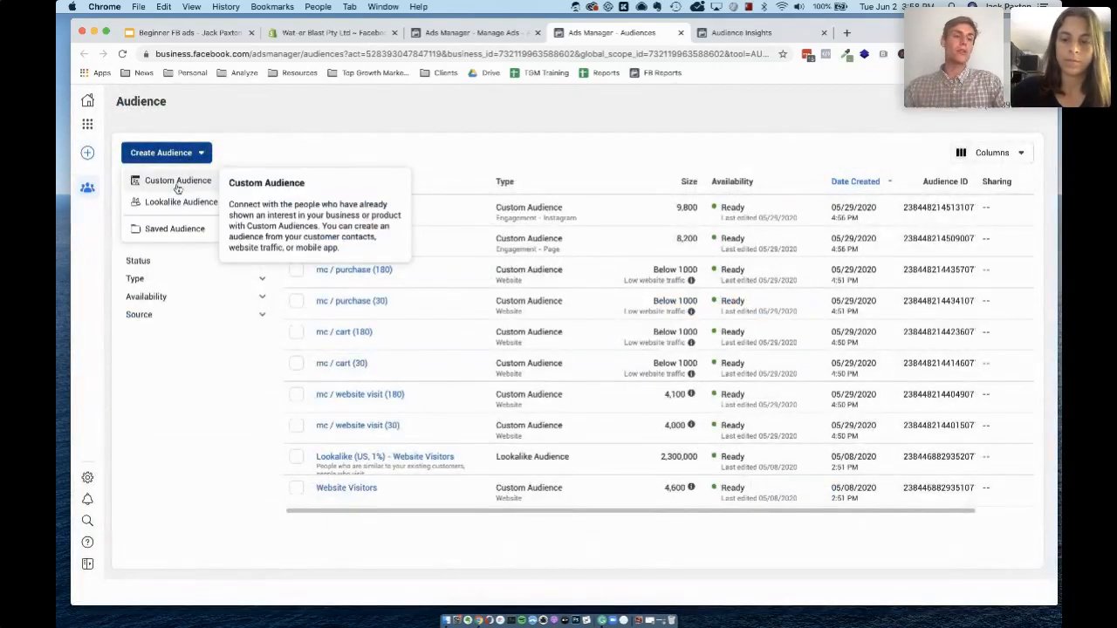
pyautogui.click(179, 179)
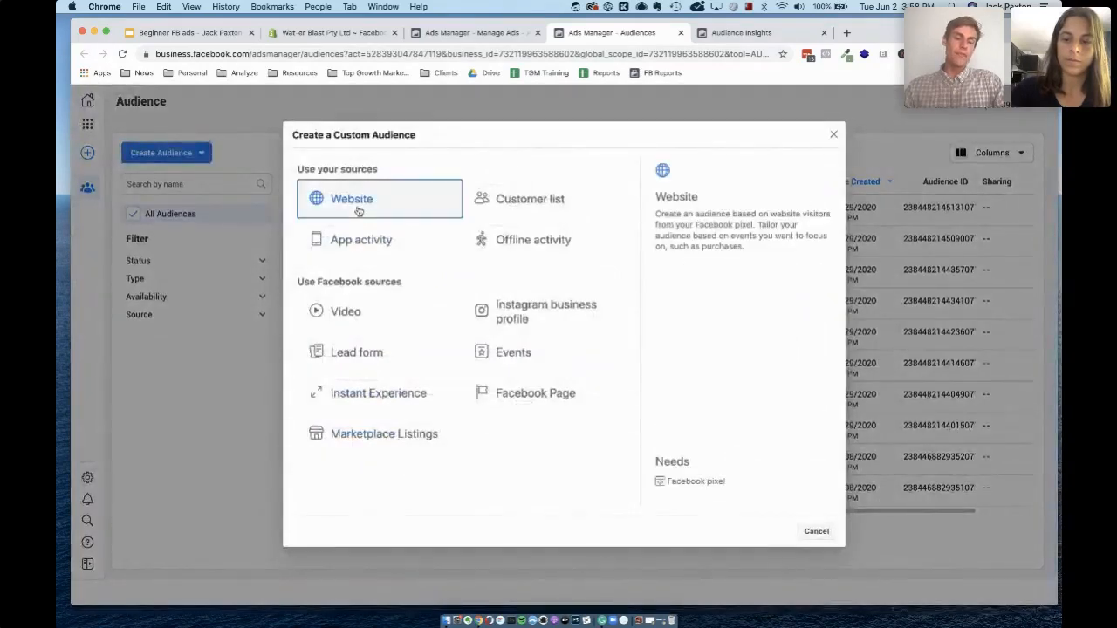
pyautogui.click(353, 200)
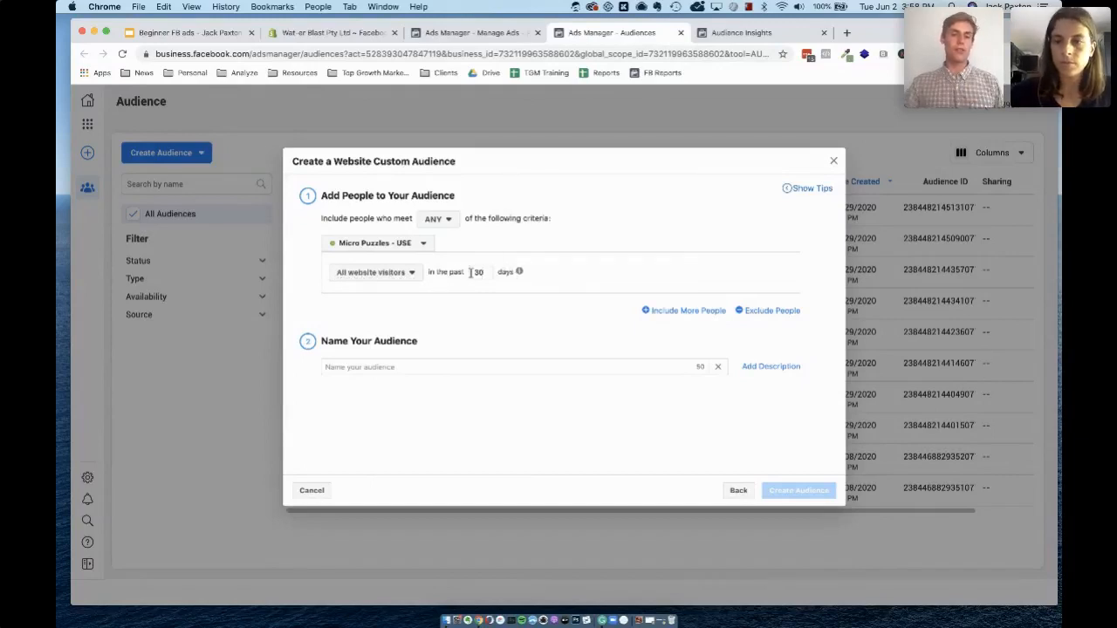
pyautogui.click(405, 275)
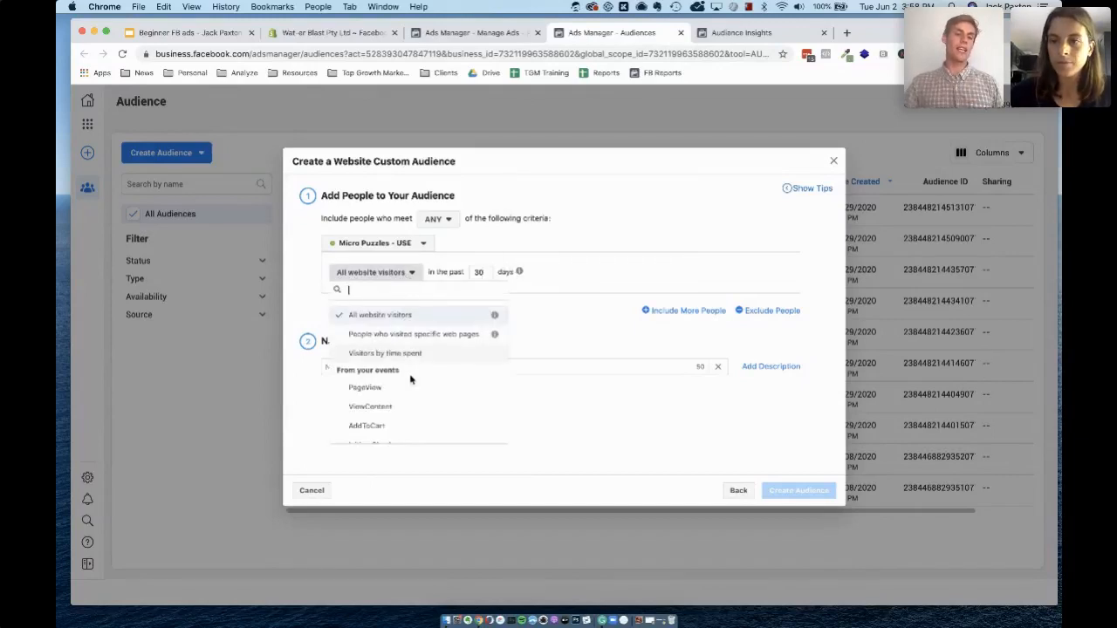
pyautogui.scroll(-2, 411, 379)
pyautogui.scroll(-1, 411, 378)
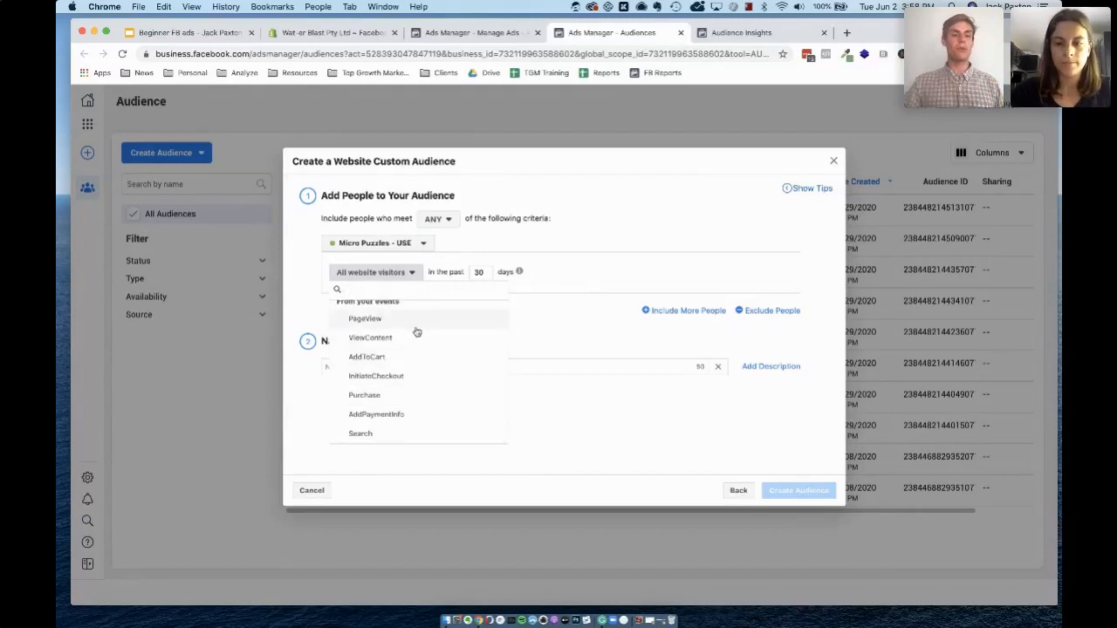
pyautogui.click(388, 398)
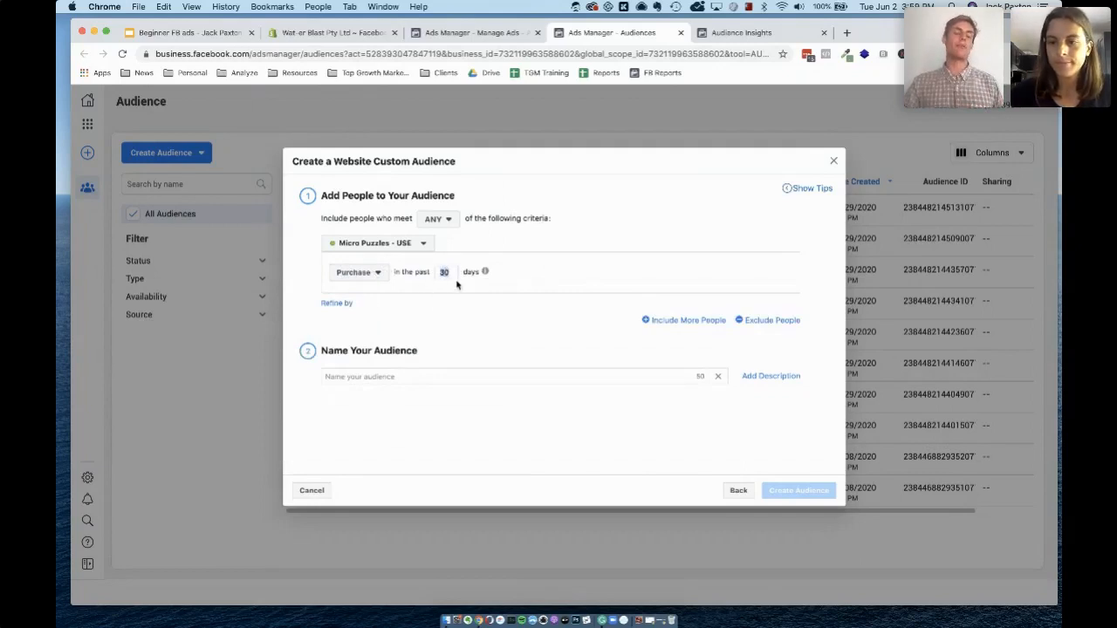
# - Name the website audience "mc / purchase (30)" and create it
pyautogui.click(399, 375)
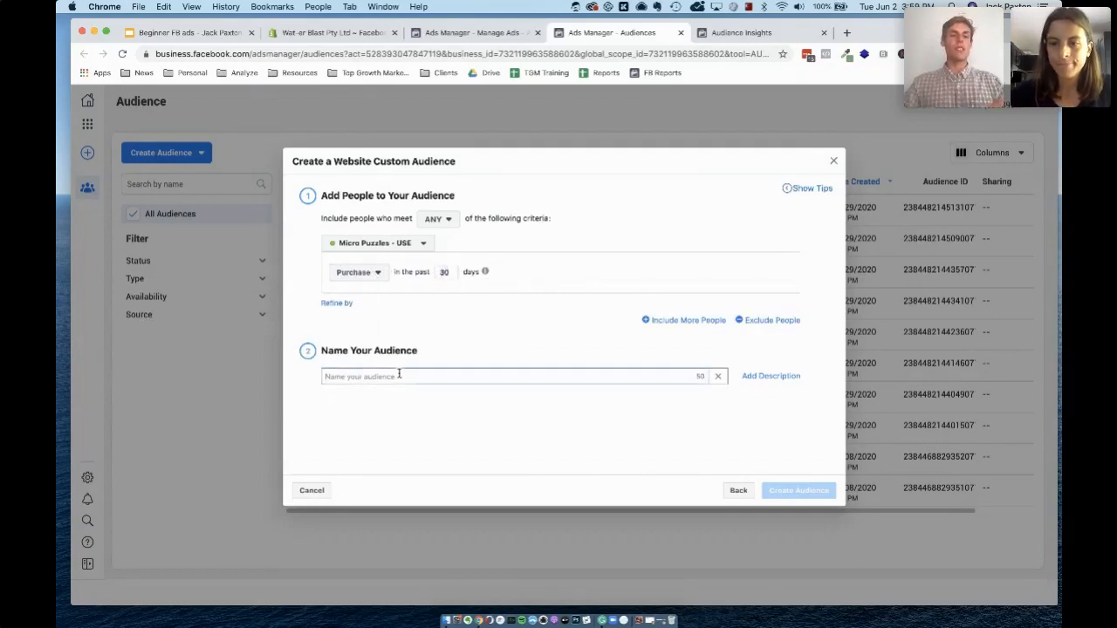
pyautogui.write('mc ')
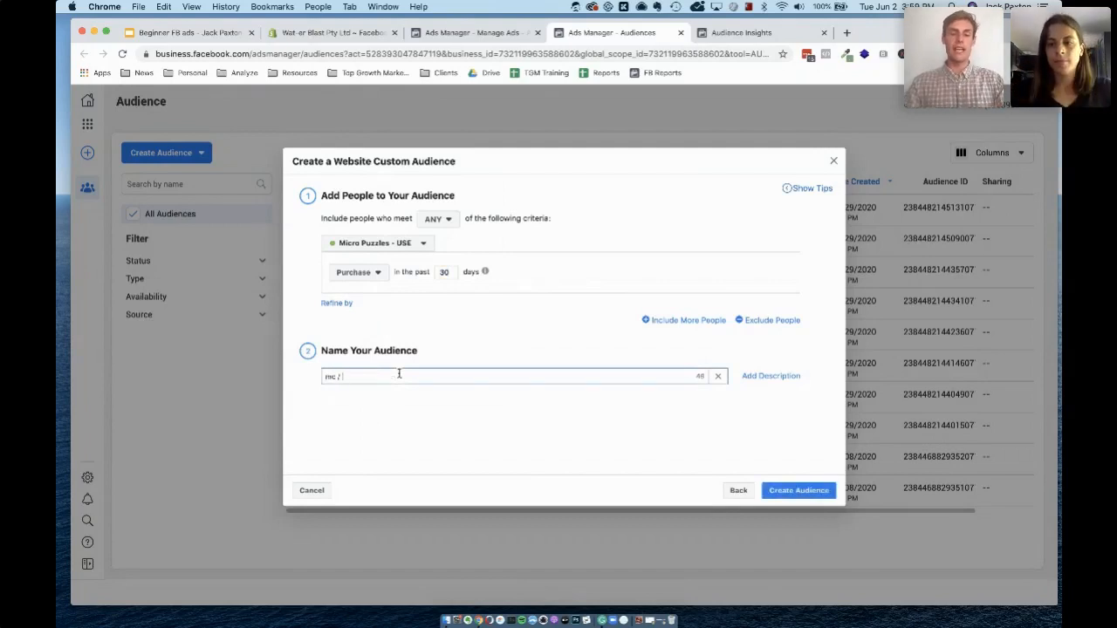
pyautogui.write('/ purchase ')
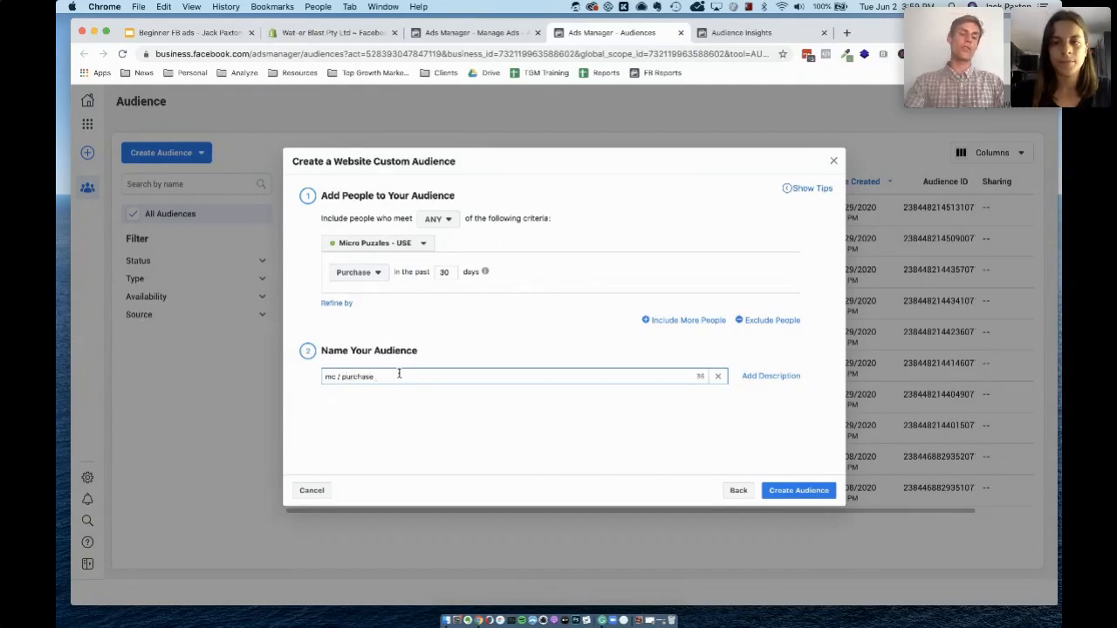
pyautogui.write('(30')
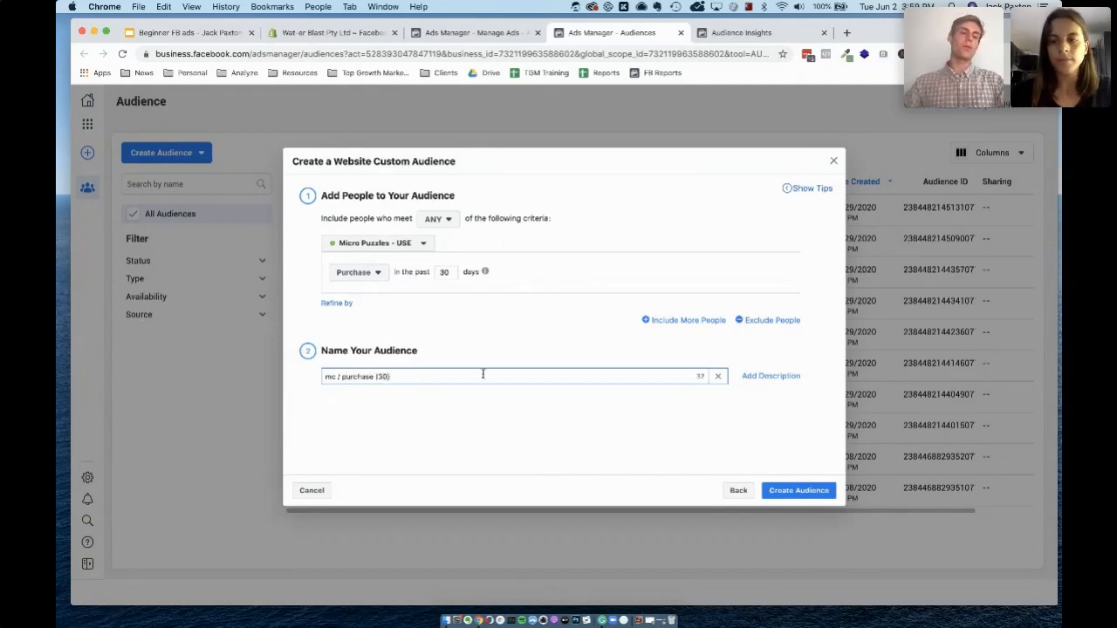
pyautogui.write(')')
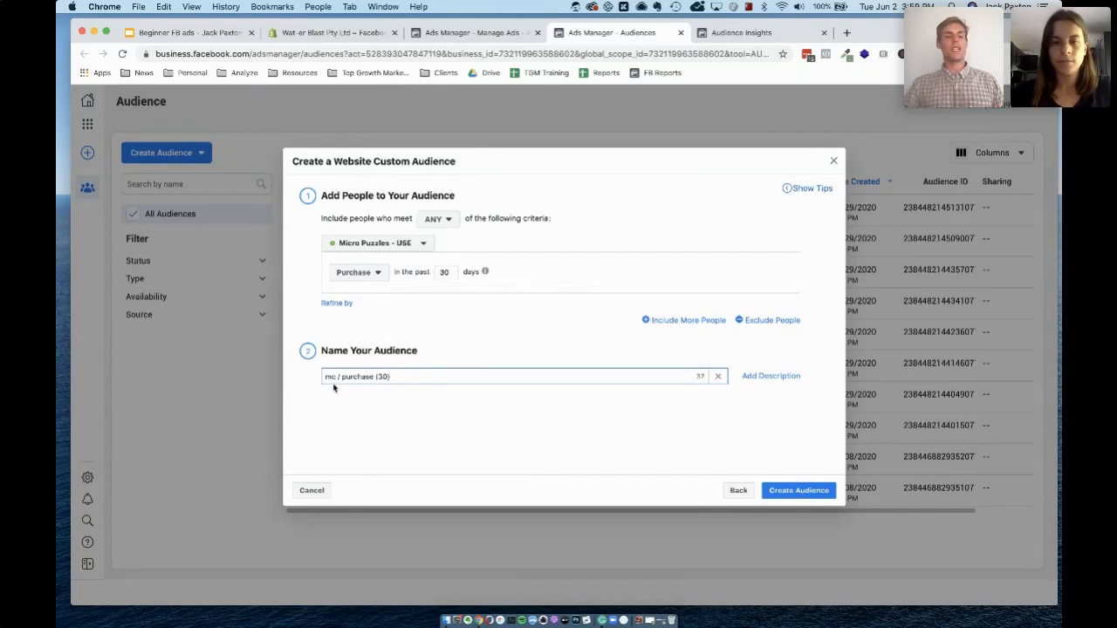
pyautogui.click(806, 495)
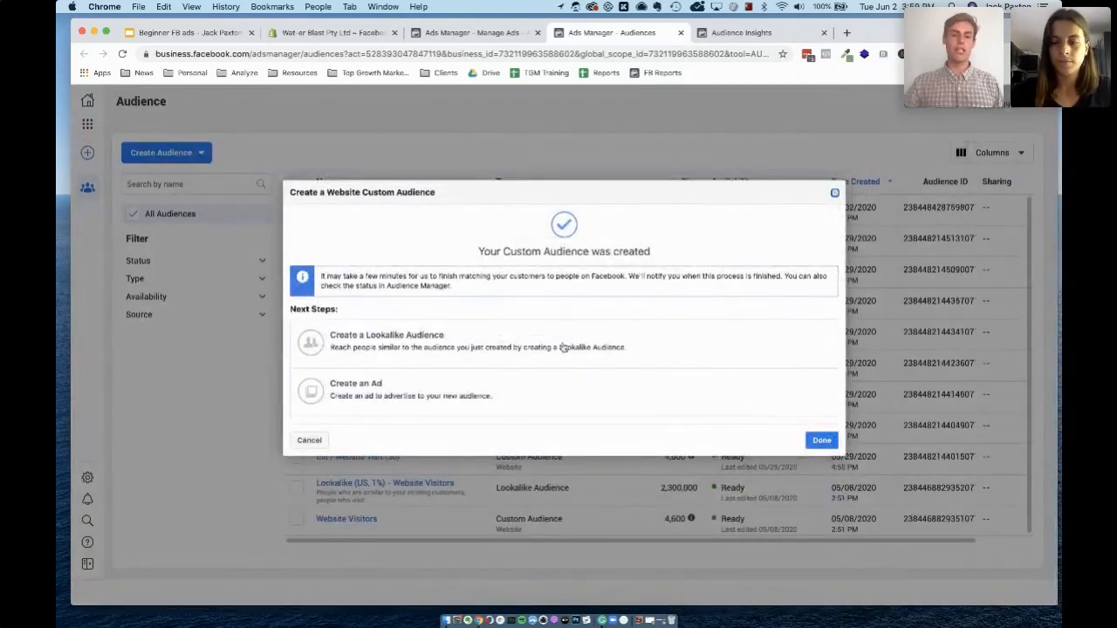
# - Start a lookalike audience from the source "mc / purchase (180)" and dismiss the value-based lookalike suggestion
pyautogui.click(455, 346)
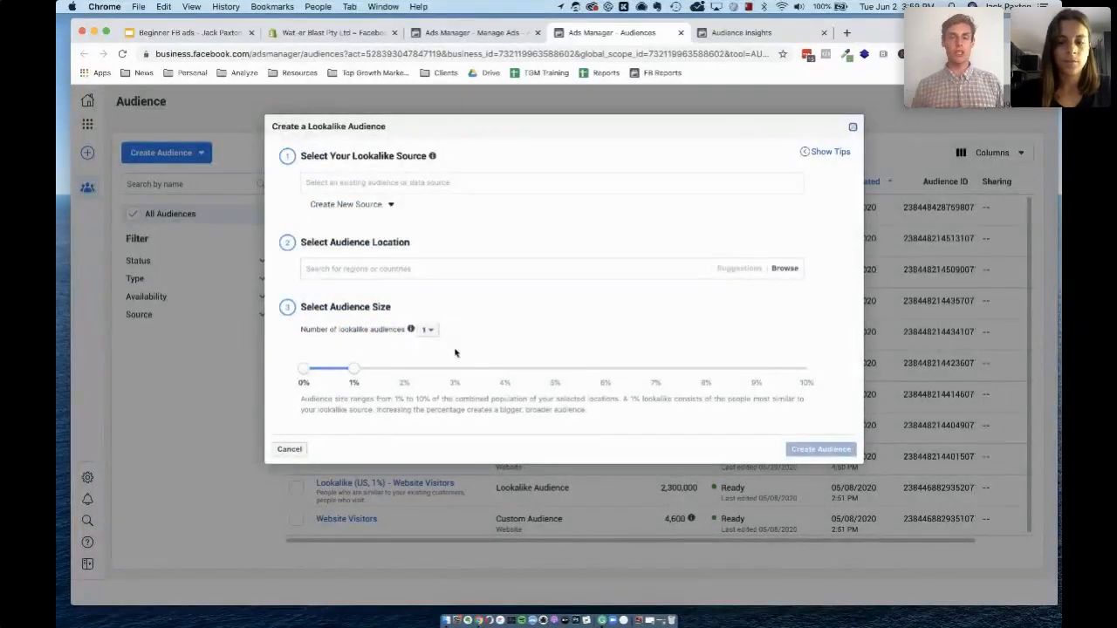
pyautogui.click(380, 183)
pyautogui.write('pur')
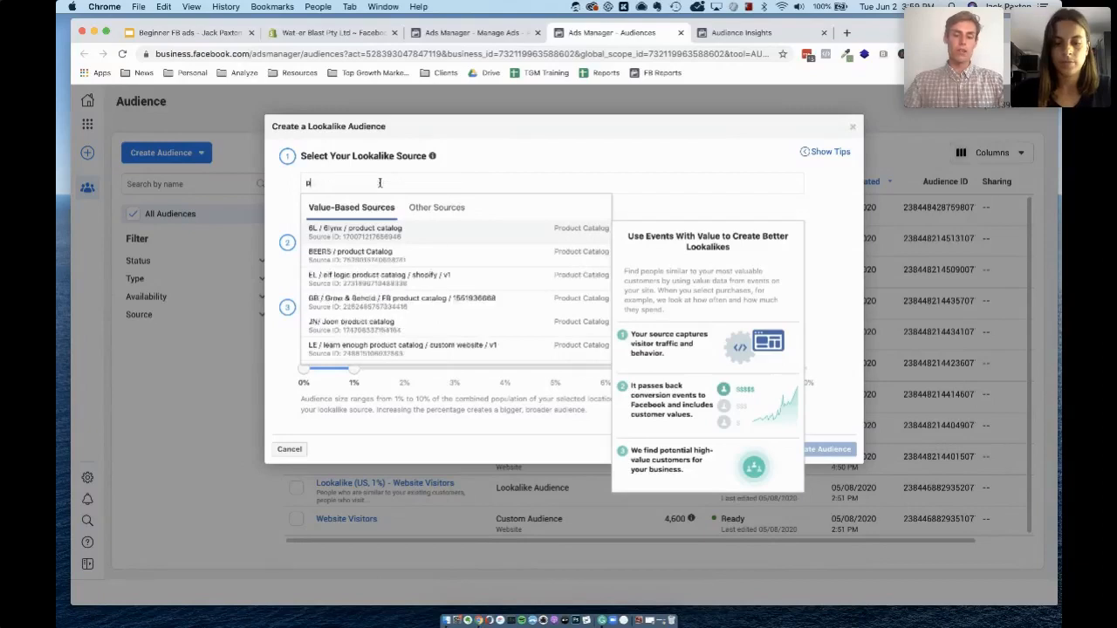
pyautogui.click(430, 206)
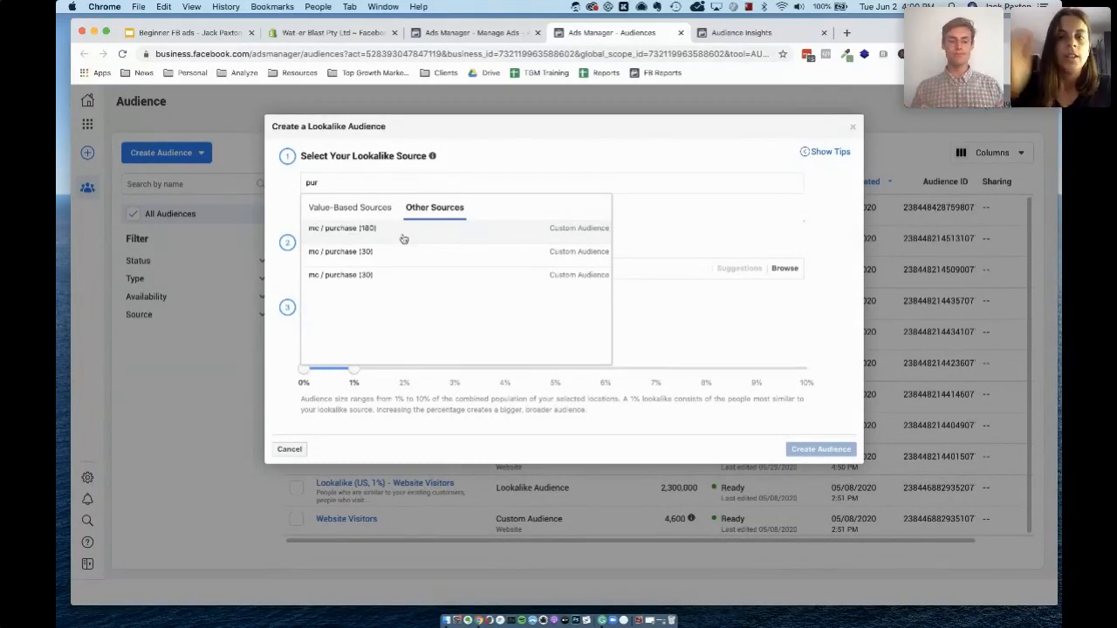
pyautogui.click(436, 230)
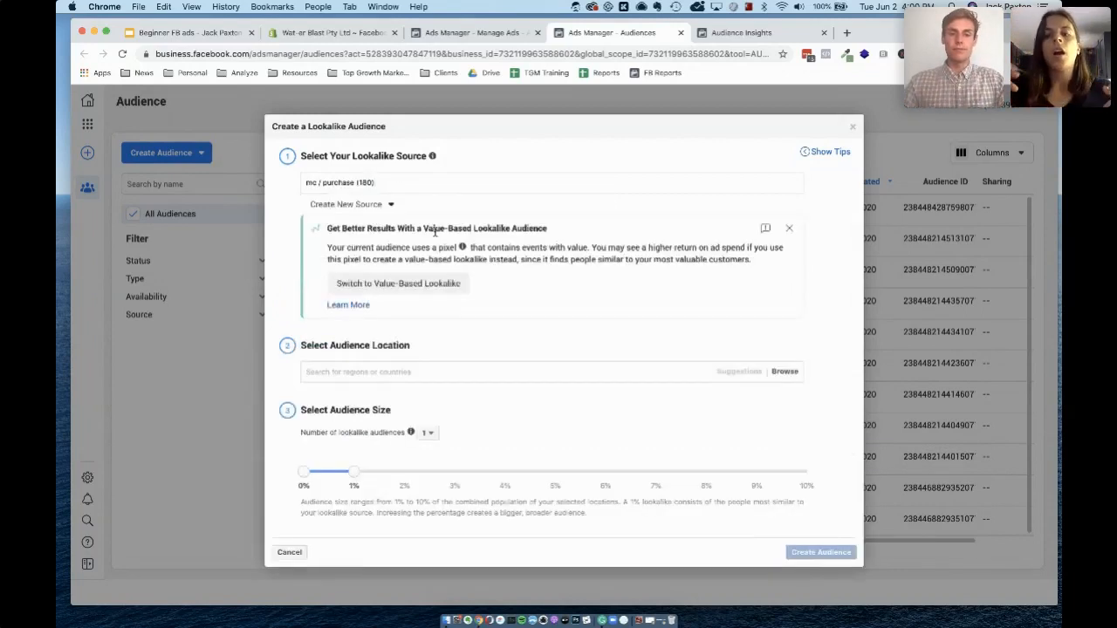
pyautogui.click(789, 228)
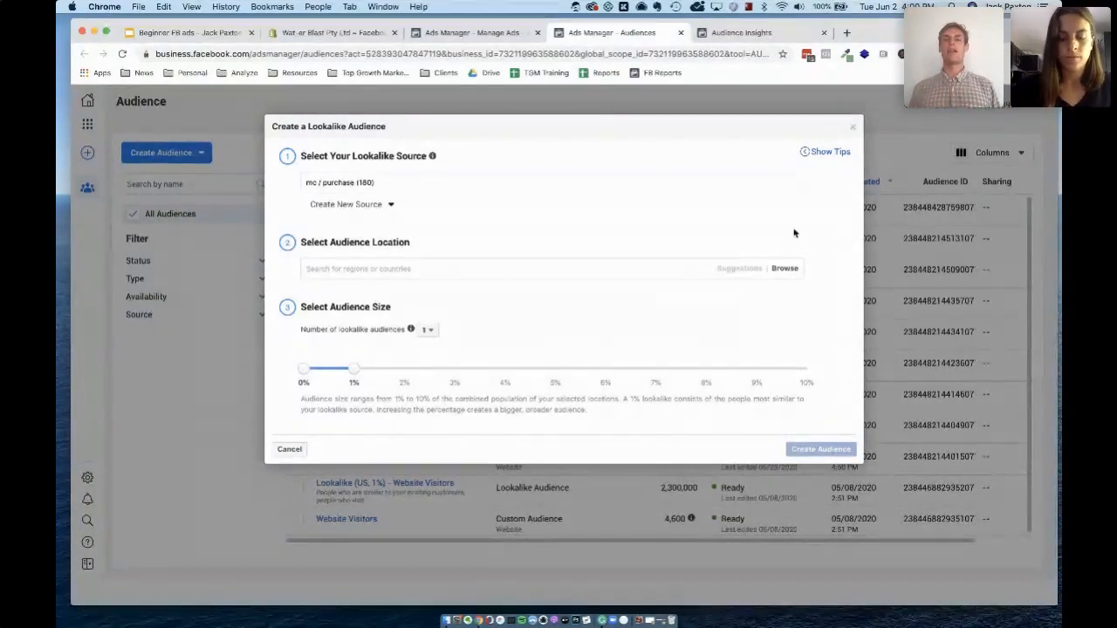
# - Open the "puzzling + Los Angeles" ad set for editing in Ads Manager and view the existing audiences available for targeting
pyautogui.click(476, 35)
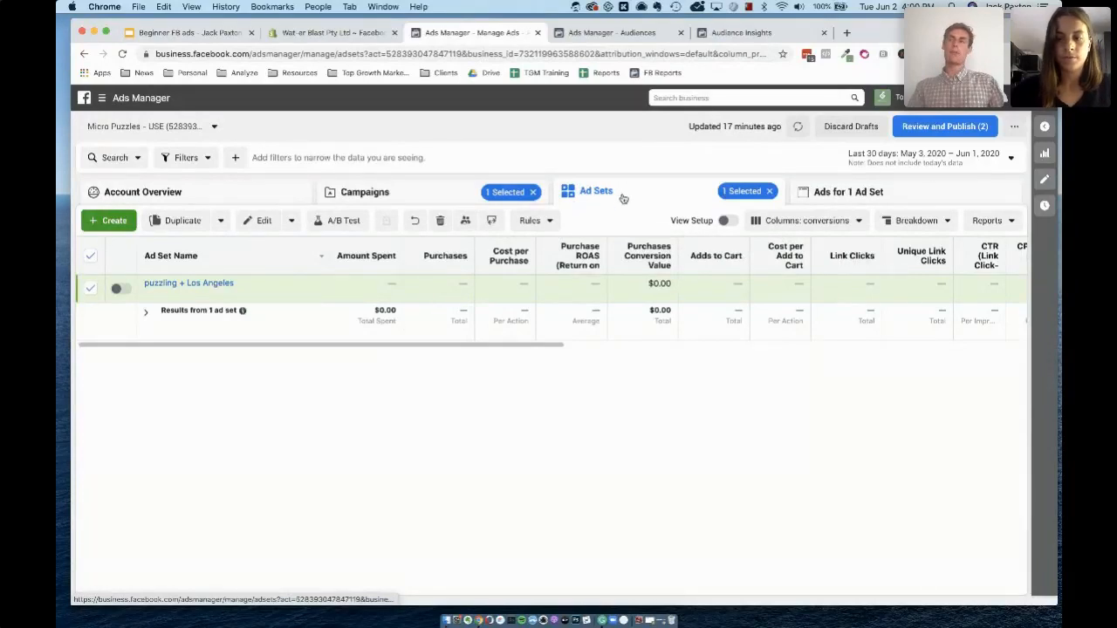
pyautogui.click(1045, 179)
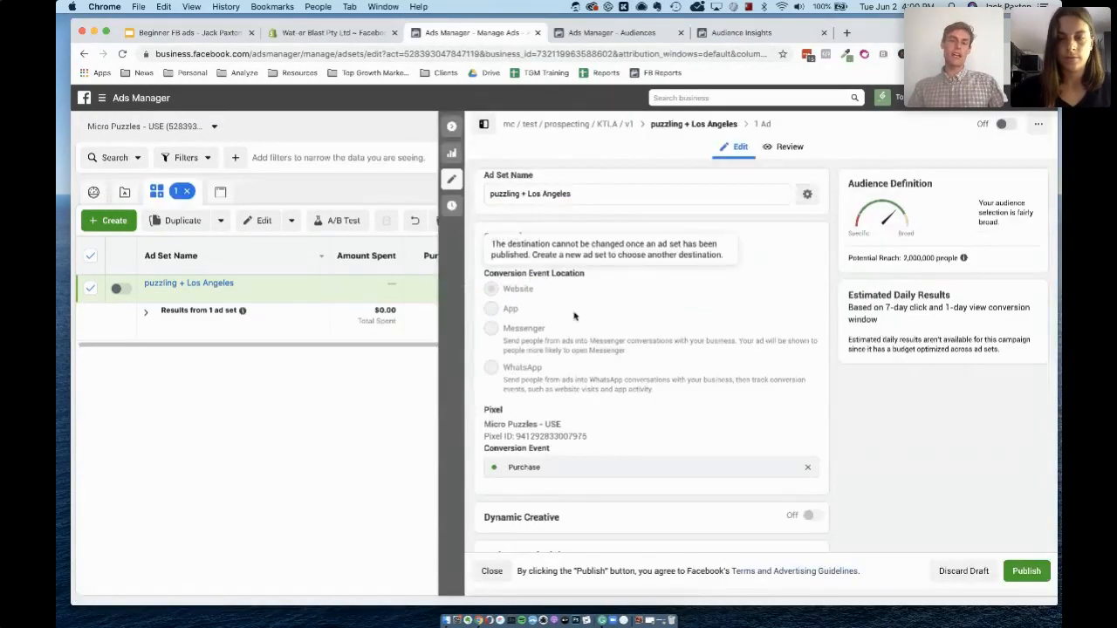
pyautogui.scroll(-5, 585, 361)
pyautogui.scroll(-5, 587, 365)
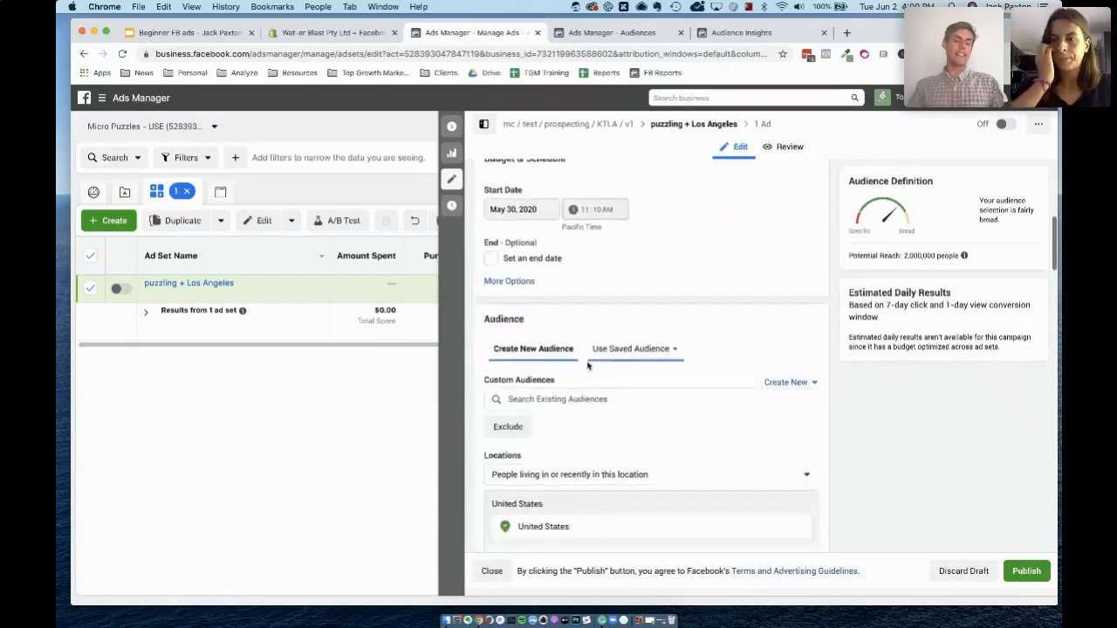
pyautogui.click(586, 307)
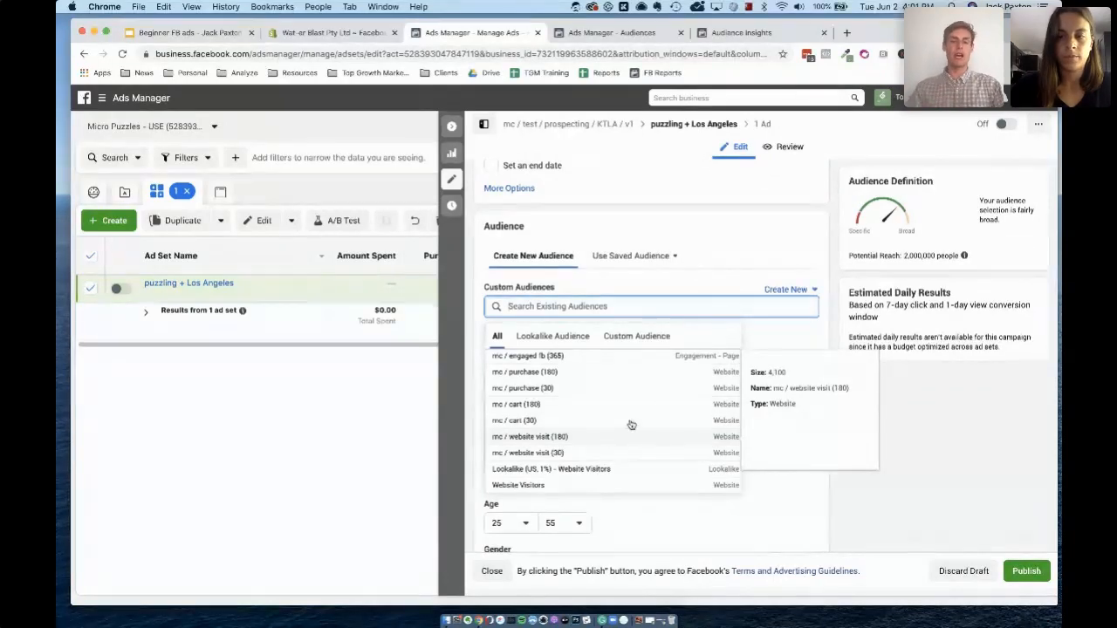
# - Return to the lookalike audience setup on the Audiences page and set its location to United States
pyautogui.click(657, 34)
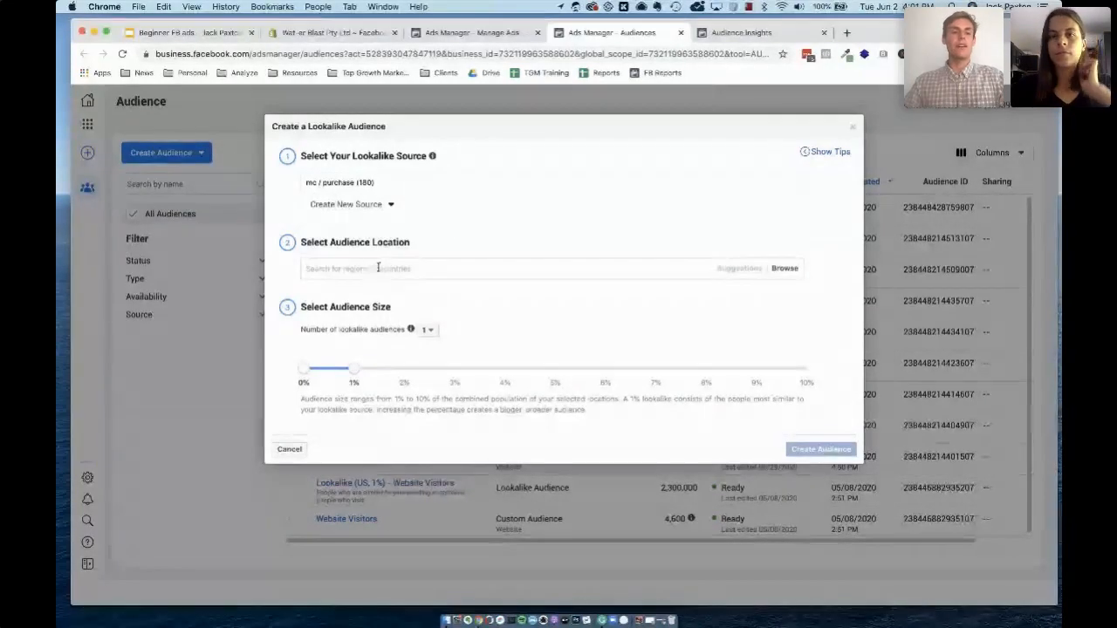
pyautogui.click(495, 271)
pyautogui.write('united')
pyautogui.click(406, 294)
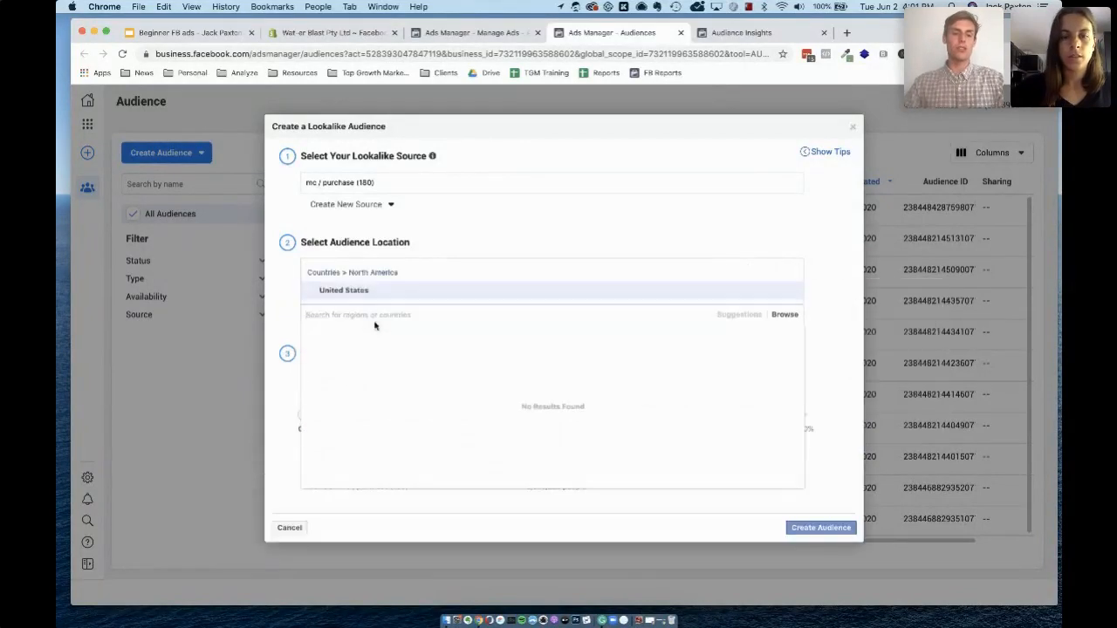
pyautogui.click(797, 239)
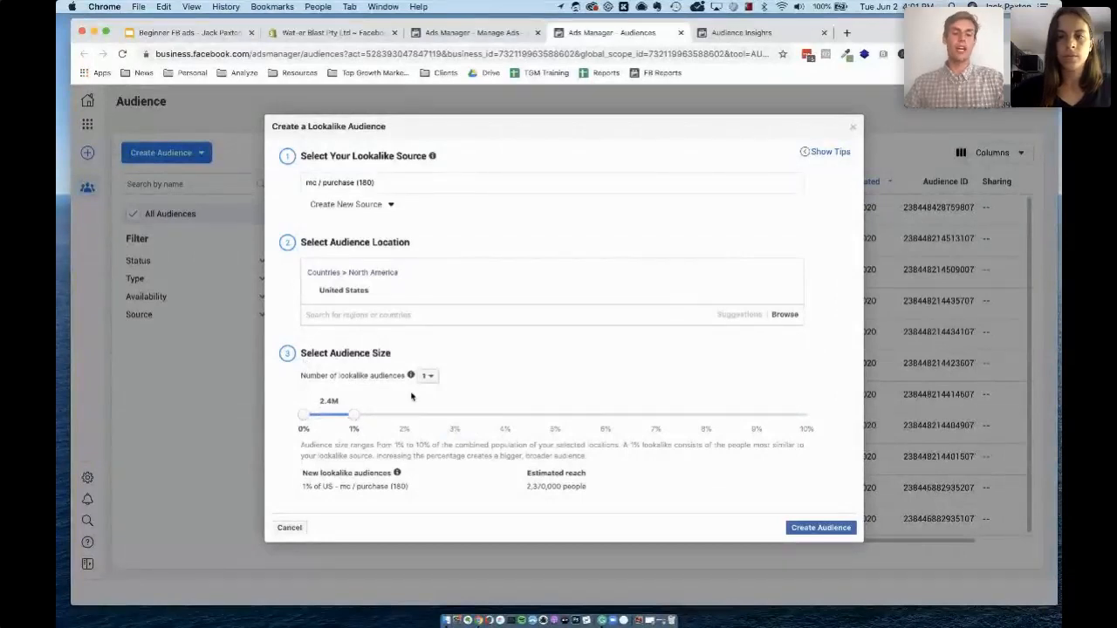
# - Set the number of lookalike audiences to 6, extend the last range to 10%, and discard the lookalike setup
pyautogui.click(434, 380)
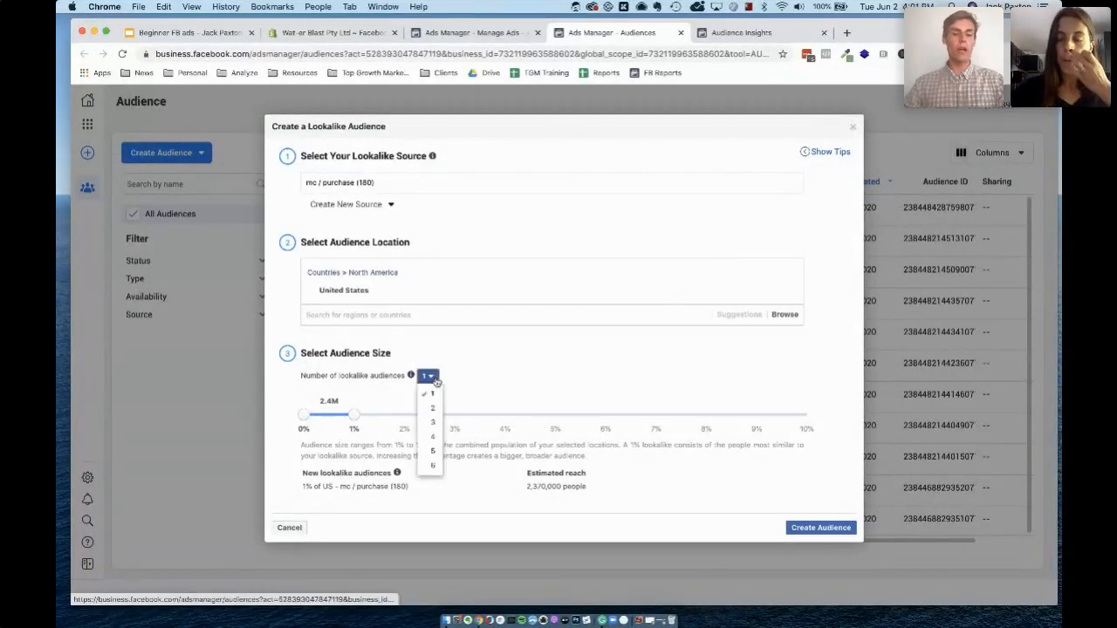
pyautogui.click(432, 471)
pyautogui.moveTo(605, 416); pyautogui.dragTo(827, 423)
pyautogui.scroll(-1, 638, 374)
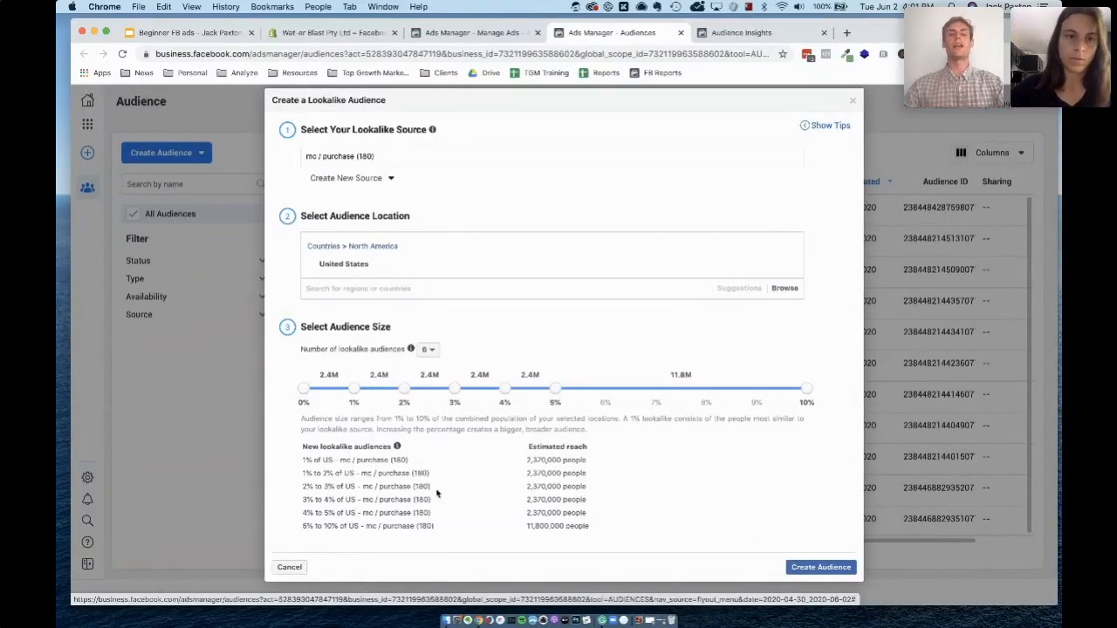
pyautogui.click(853, 100)
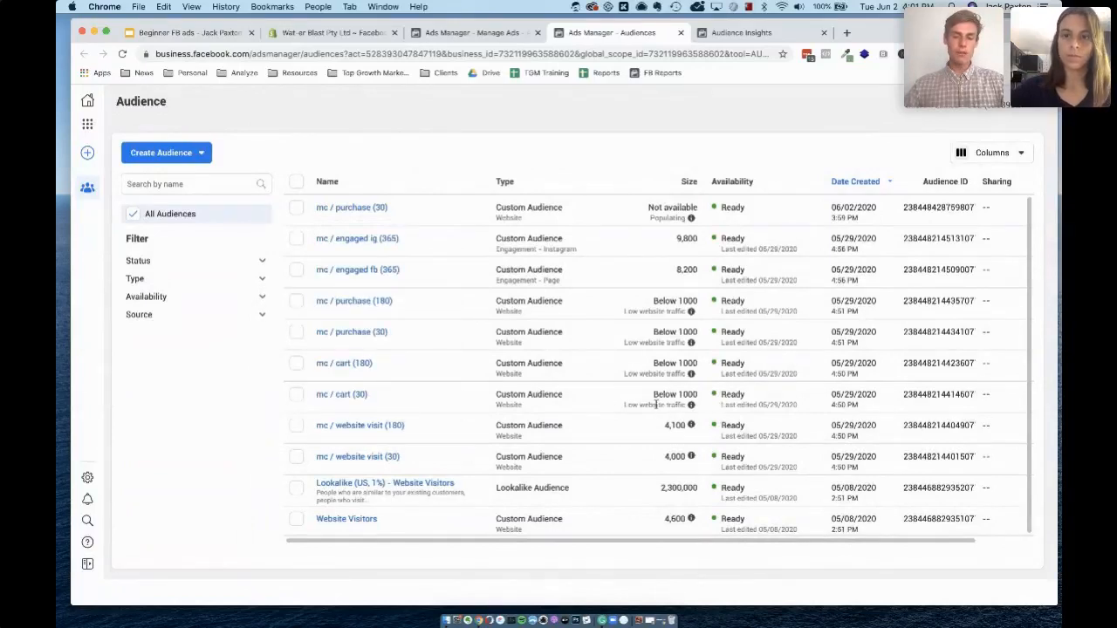
pyautogui.moveTo(690, 401)
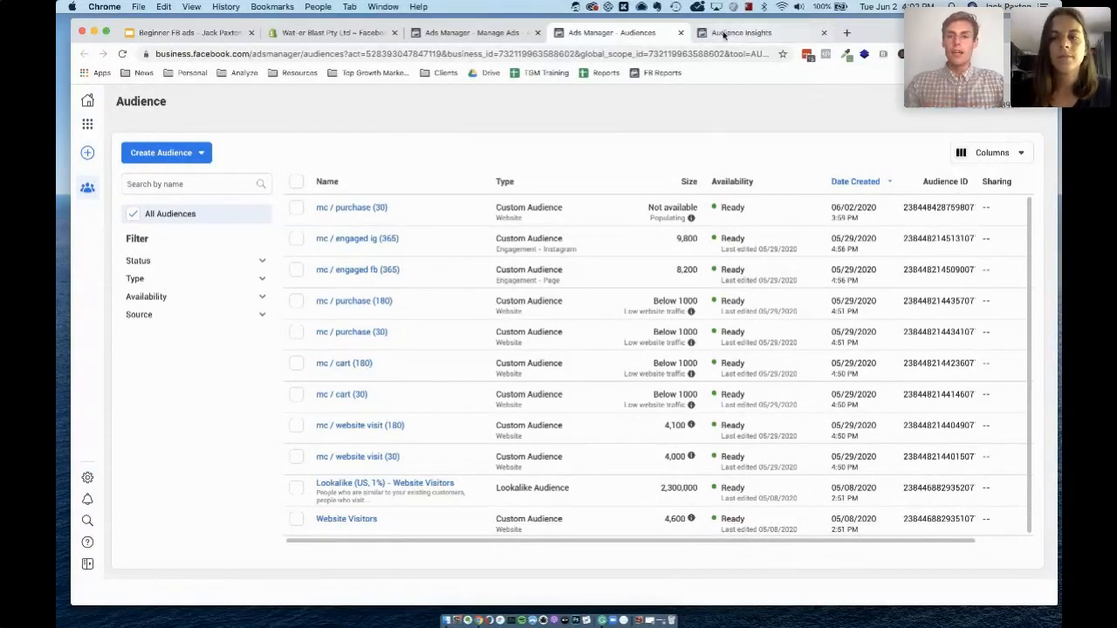
# - Close the Audiences and Audience Insights pages and dismiss the existing audiences list in the "puzzling + Los Angeles" ad set
pyautogui.click(681, 32)
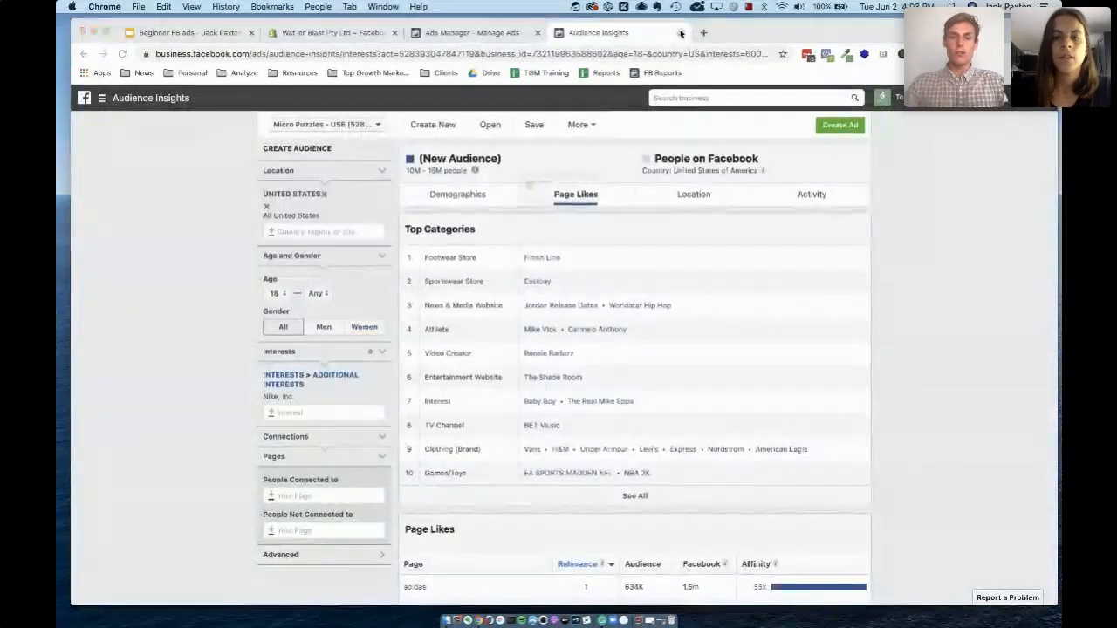
pyautogui.click(680, 32)
pyautogui.click(648, 215)
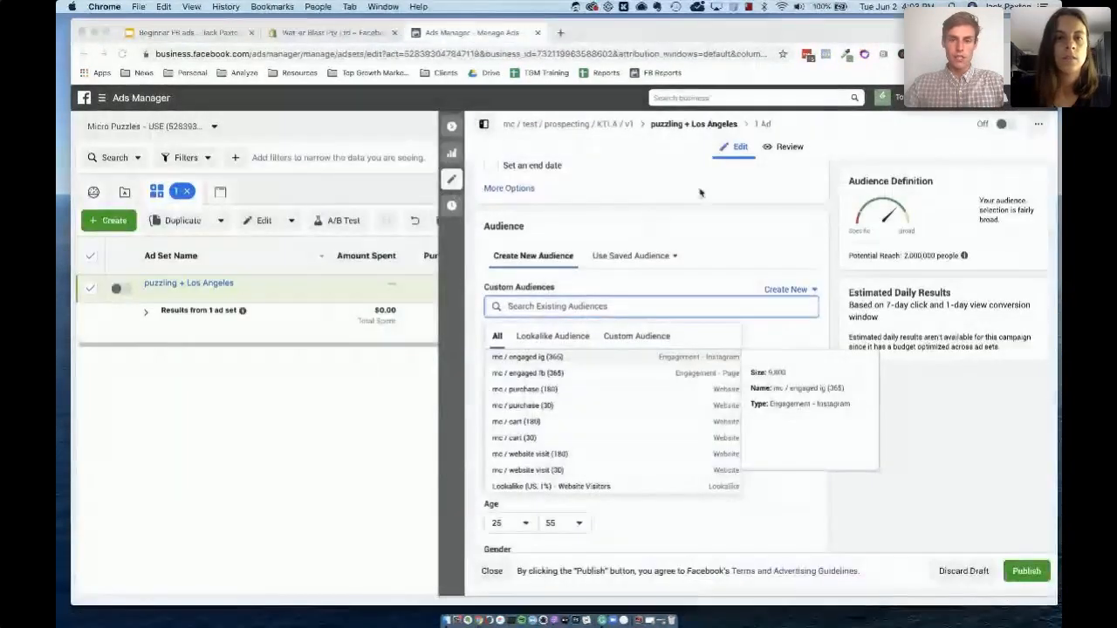
pyautogui.click(943, 434)
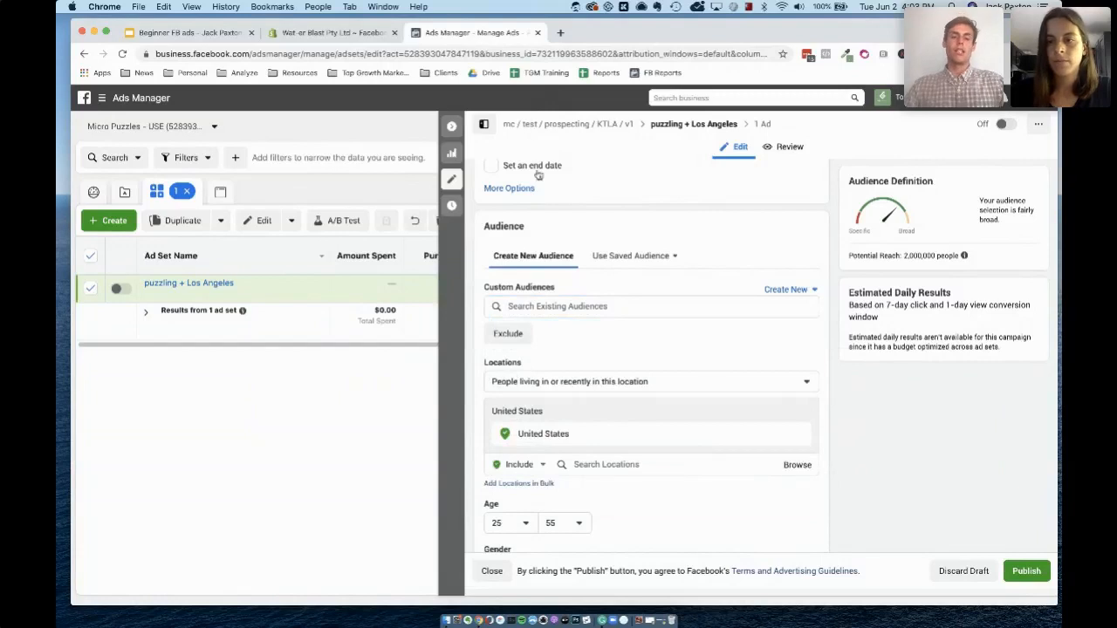
# - Set the conversion window of the "puzzling + Los Angeles" ad set to 1 day click or view
pyautogui.scroll(-5, 598, 363)
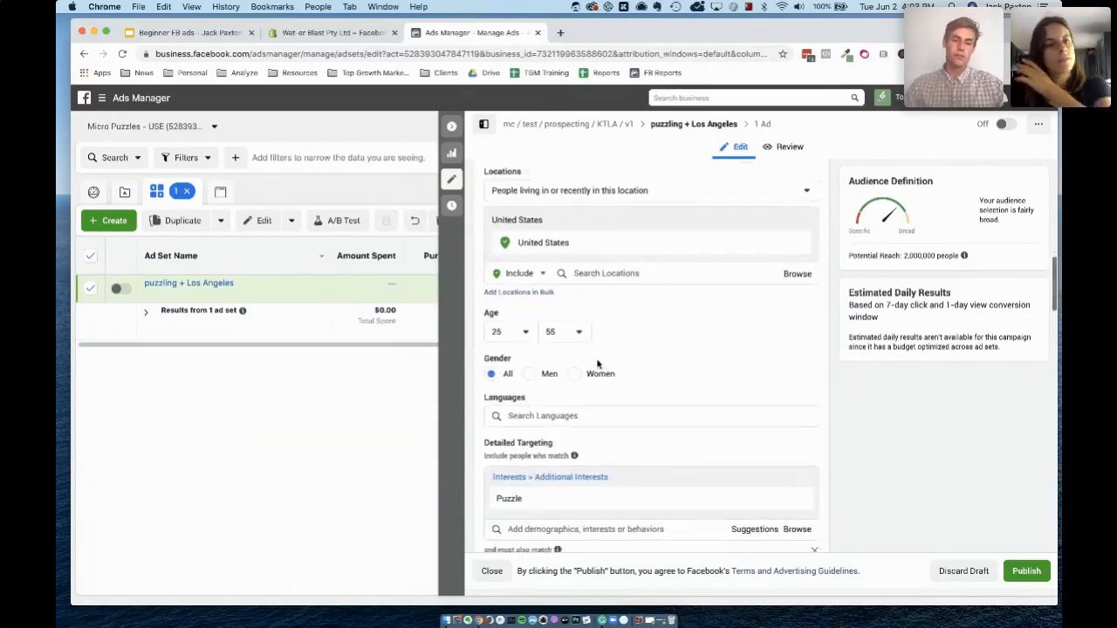
pyautogui.moveTo(560, 340)
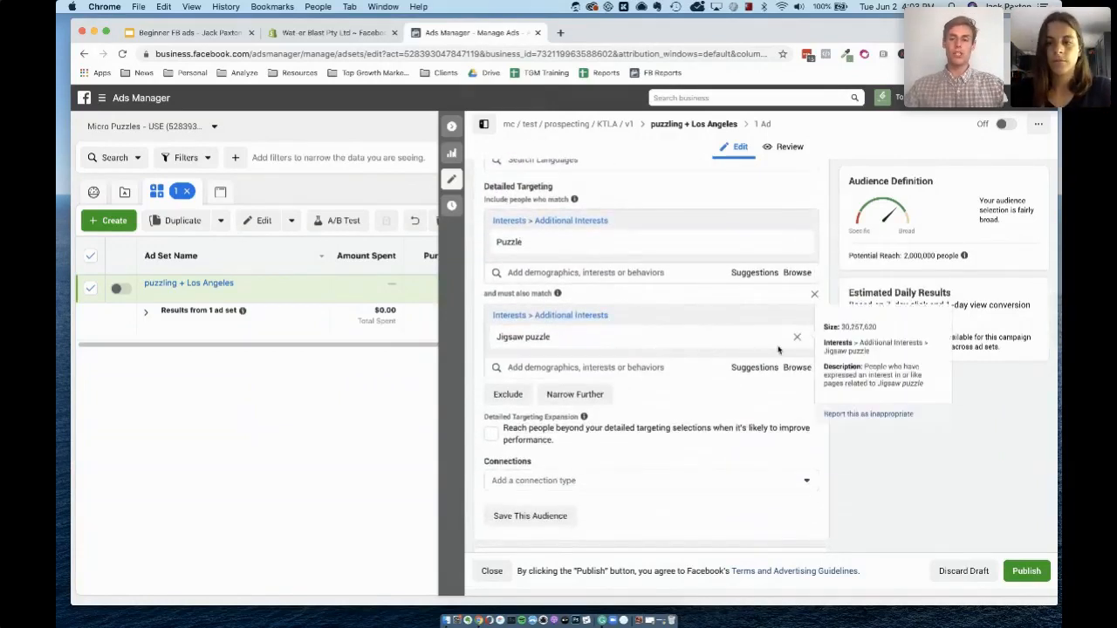
pyautogui.scroll(-1, 781, 350)
pyautogui.scroll(-10, 745, 364)
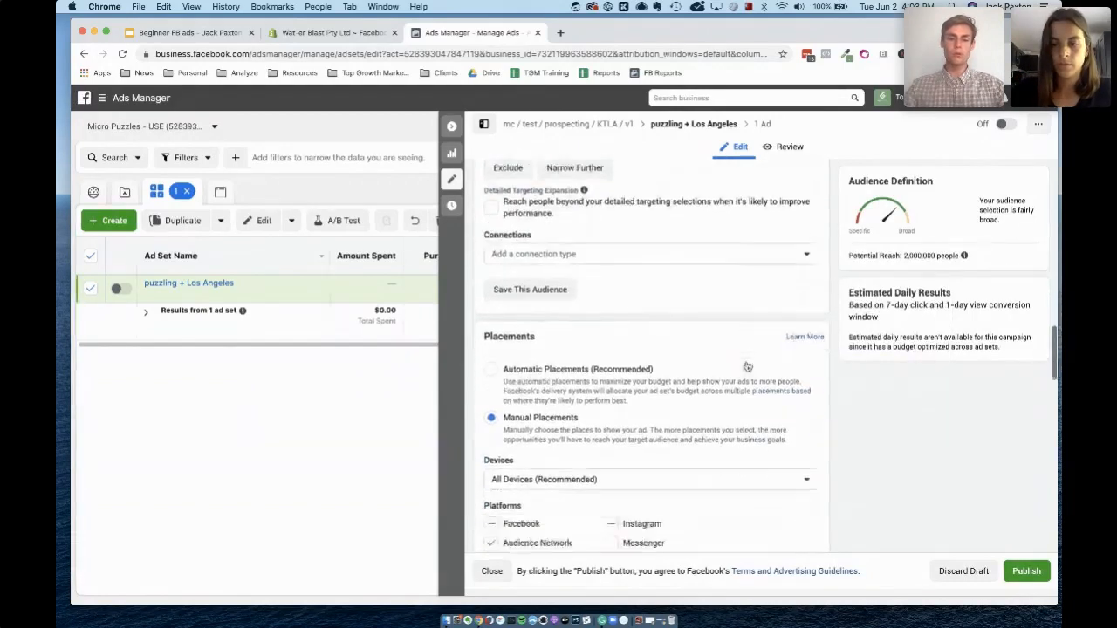
pyautogui.scroll(-10, 689, 432)
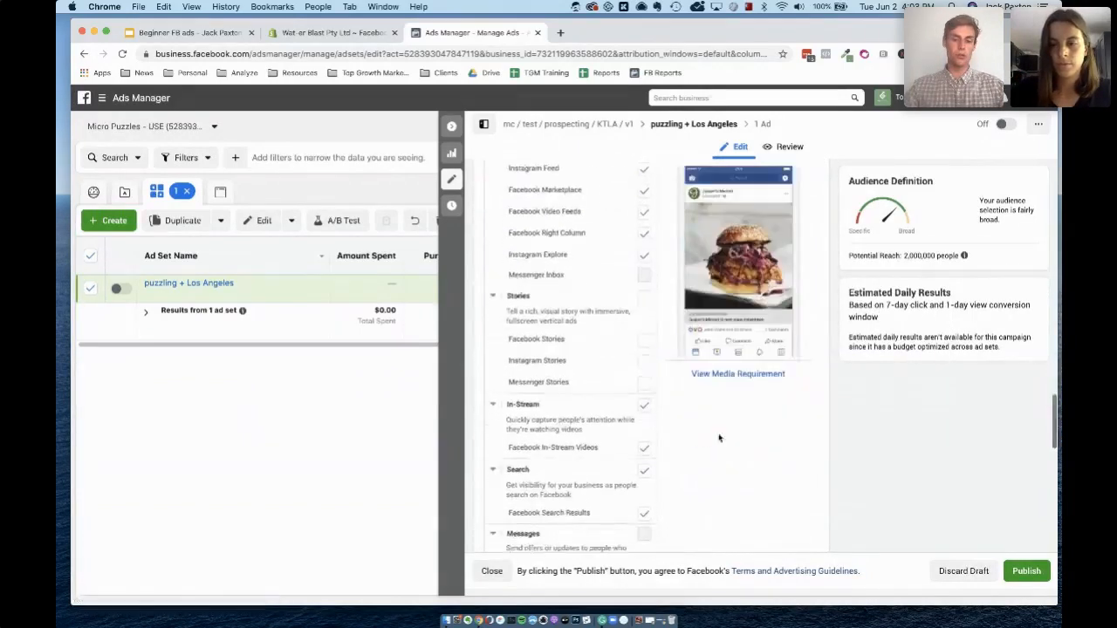
pyautogui.scroll(-2, 719, 438)
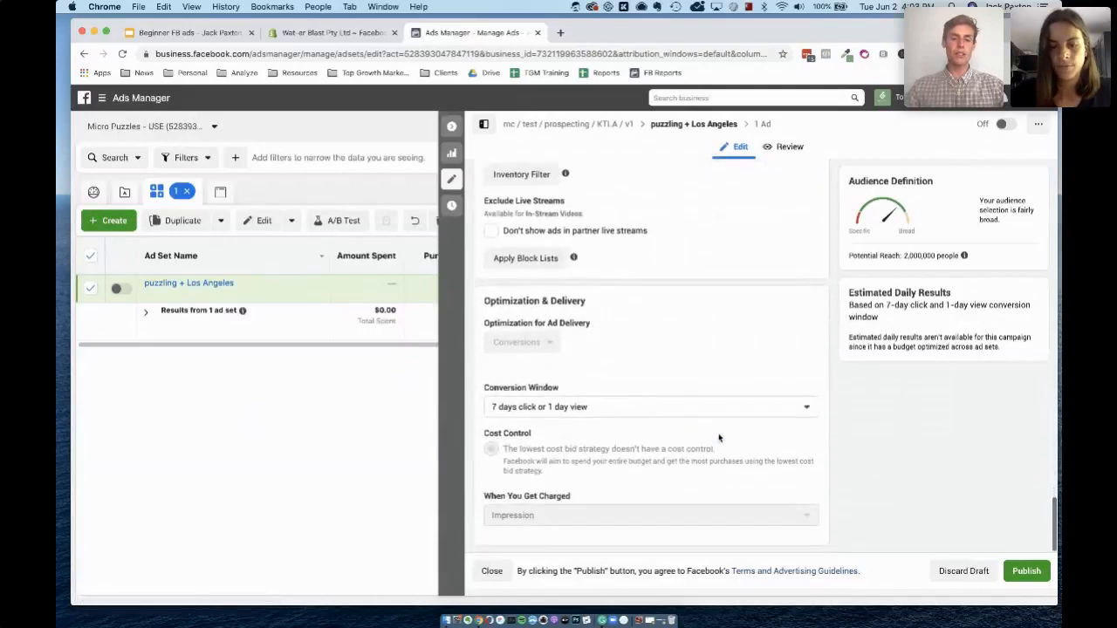
pyautogui.click(547, 409)
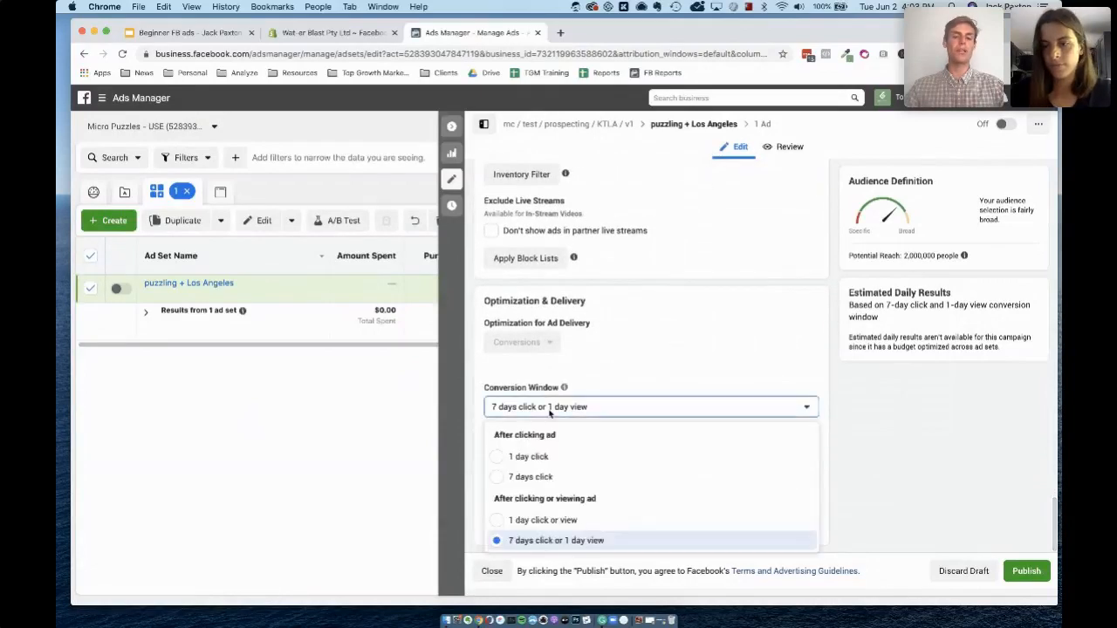
pyautogui.click(644, 523)
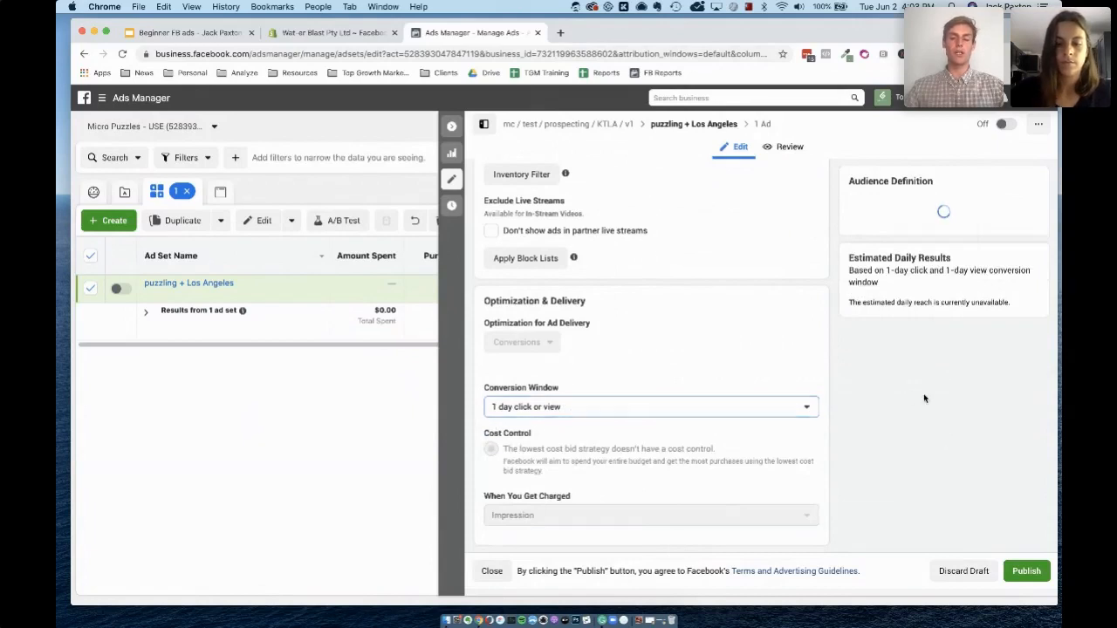
# - Leave the ad set editor and open its ad "ad / video / KTLA interview 01 / 1234" for editing
pyautogui.click(453, 126)
pyautogui.click(185, 286)
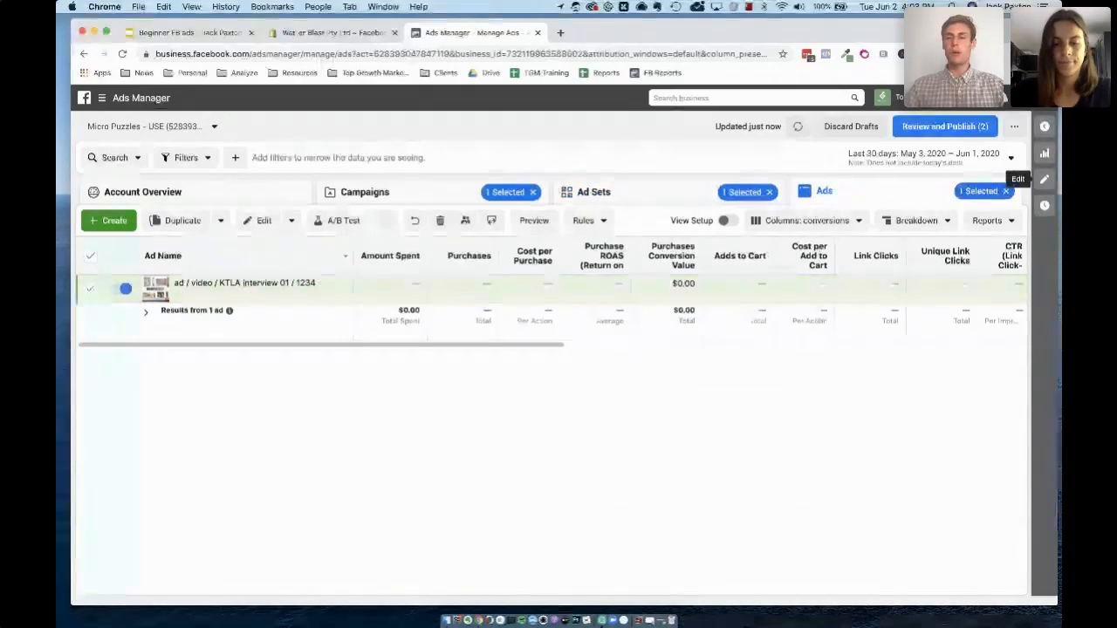
pyautogui.click(1045, 183)
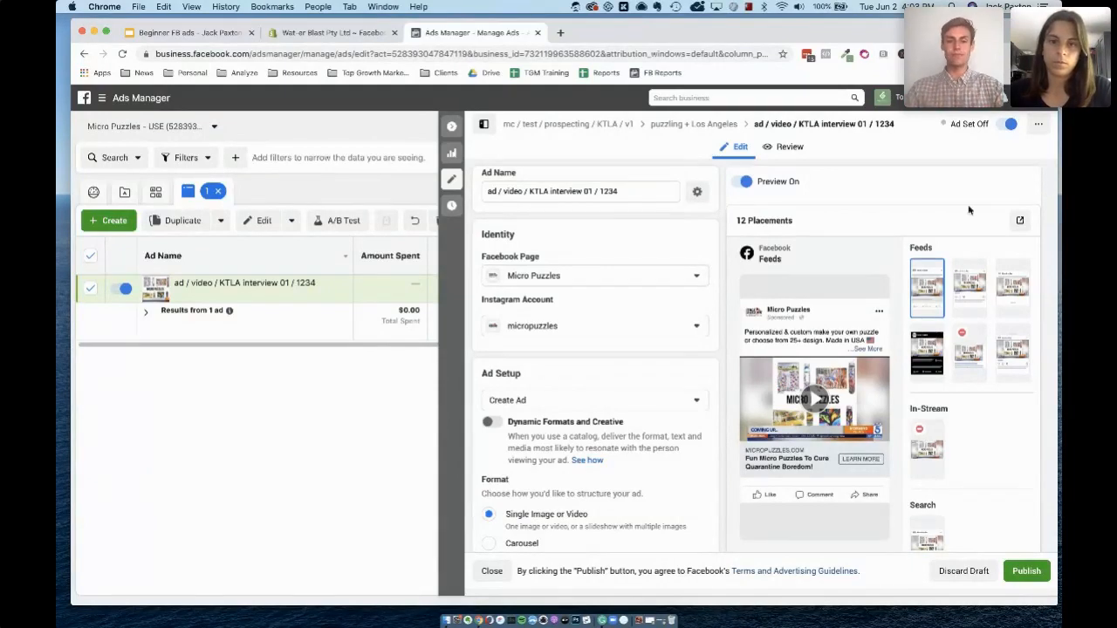
# - Examine the ad's name, Facebook Page and Instagram account, ad setup, format options and fullscreen mobile experience settings
pyautogui.scroll(-3, 727, 325)
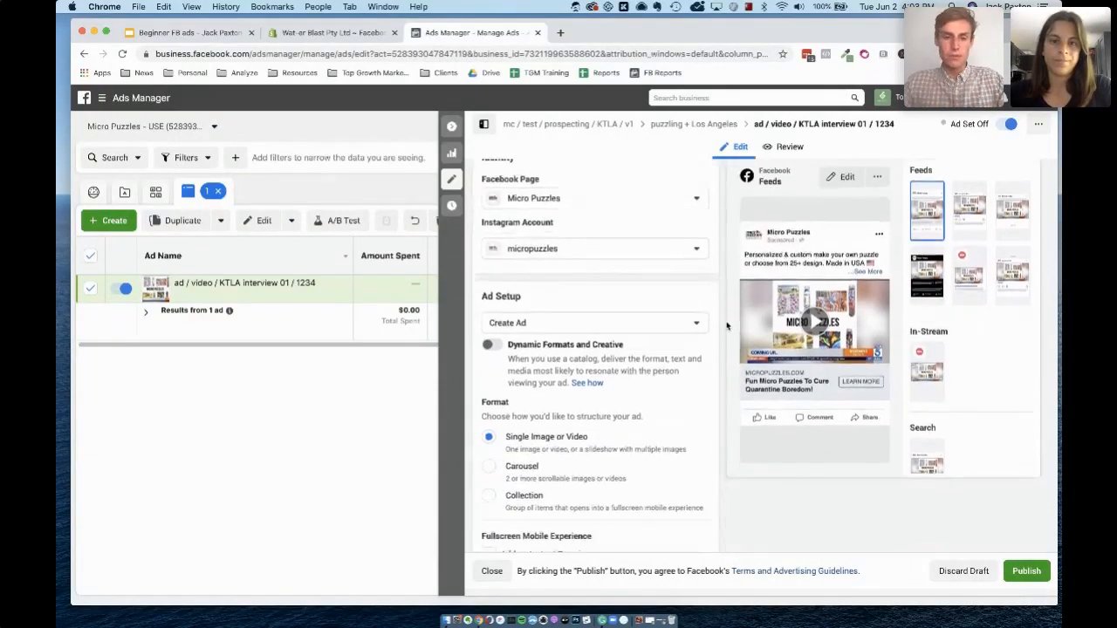
pyautogui.scroll(2, 726, 325)
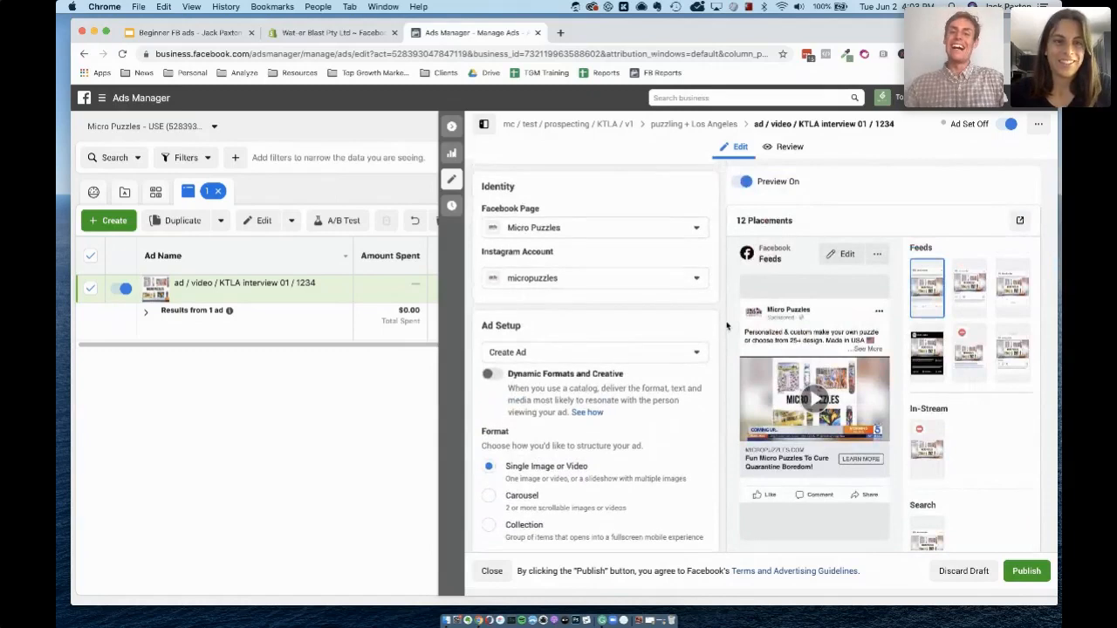
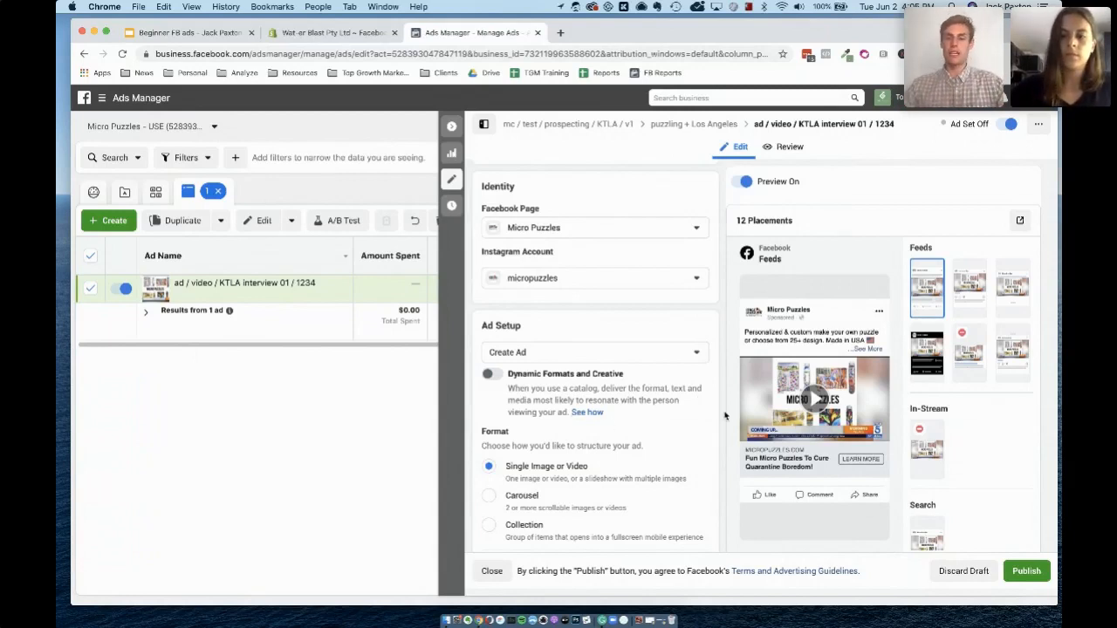
pyautogui.scroll(-5, 724, 415)
pyautogui.scroll(6, 724, 415)
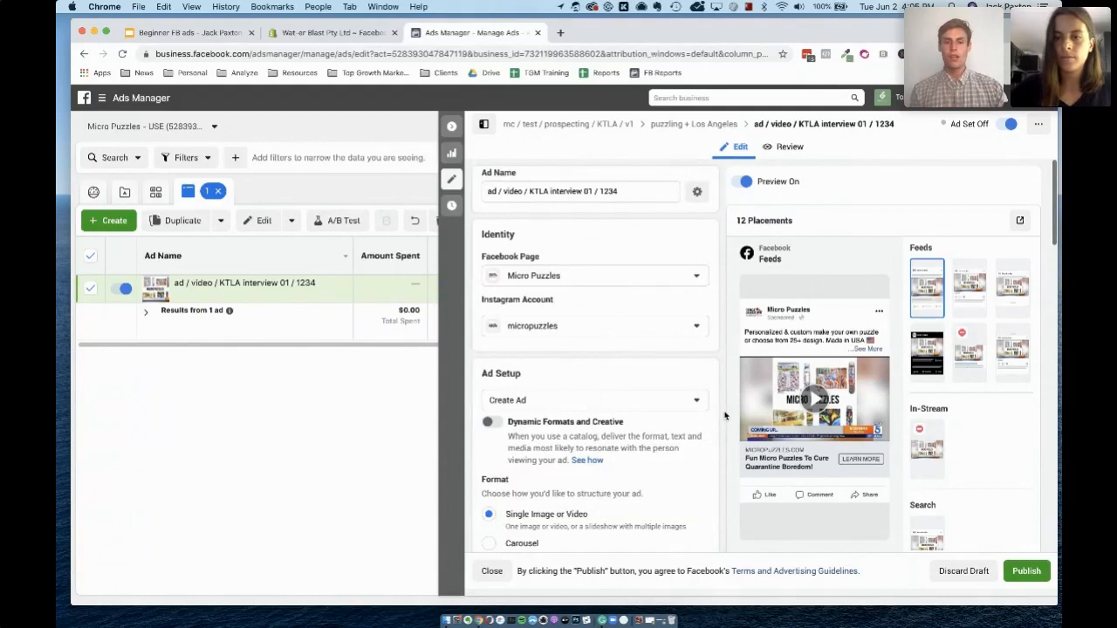
pyautogui.scroll(-3, 724, 415)
pyautogui.scroll(-1, 724, 416)
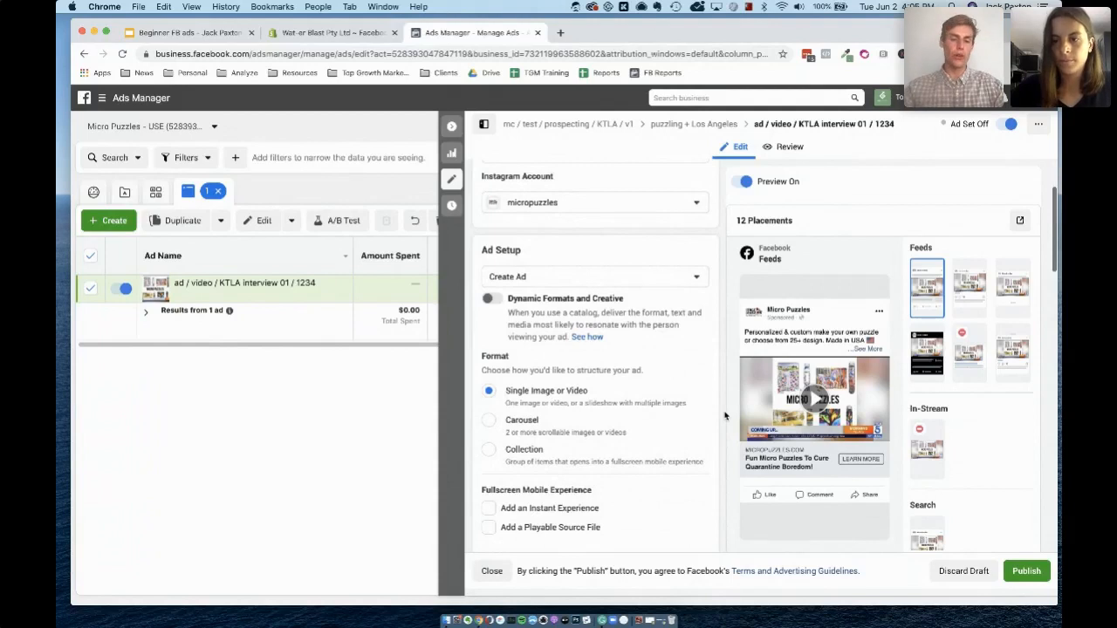
pyautogui.scroll(-5, 717, 418)
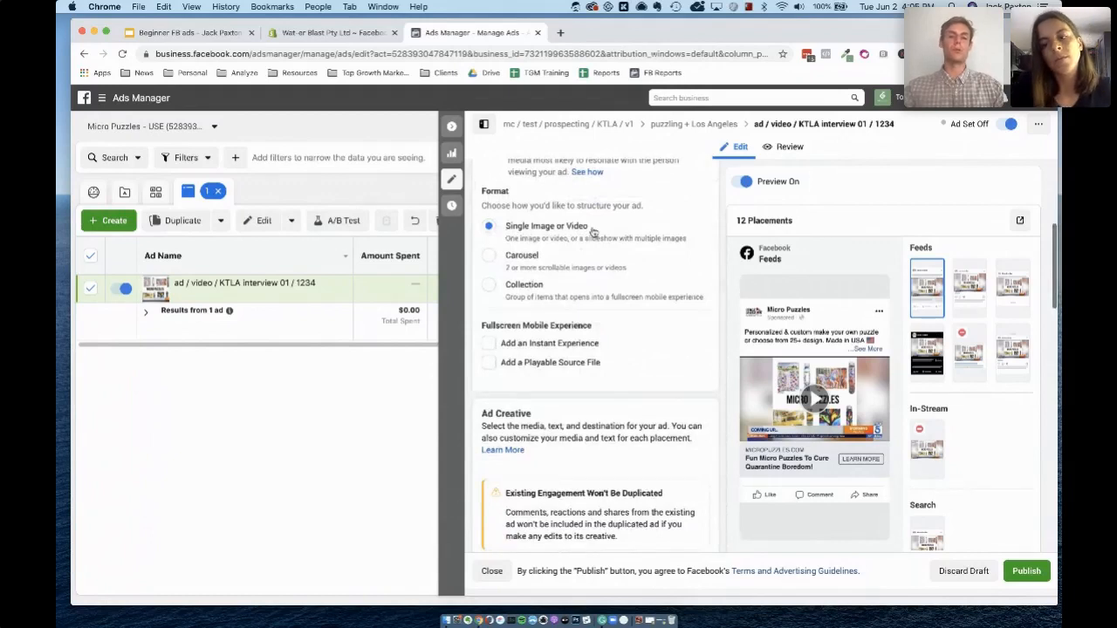
pyautogui.scroll(-1, 619, 238)
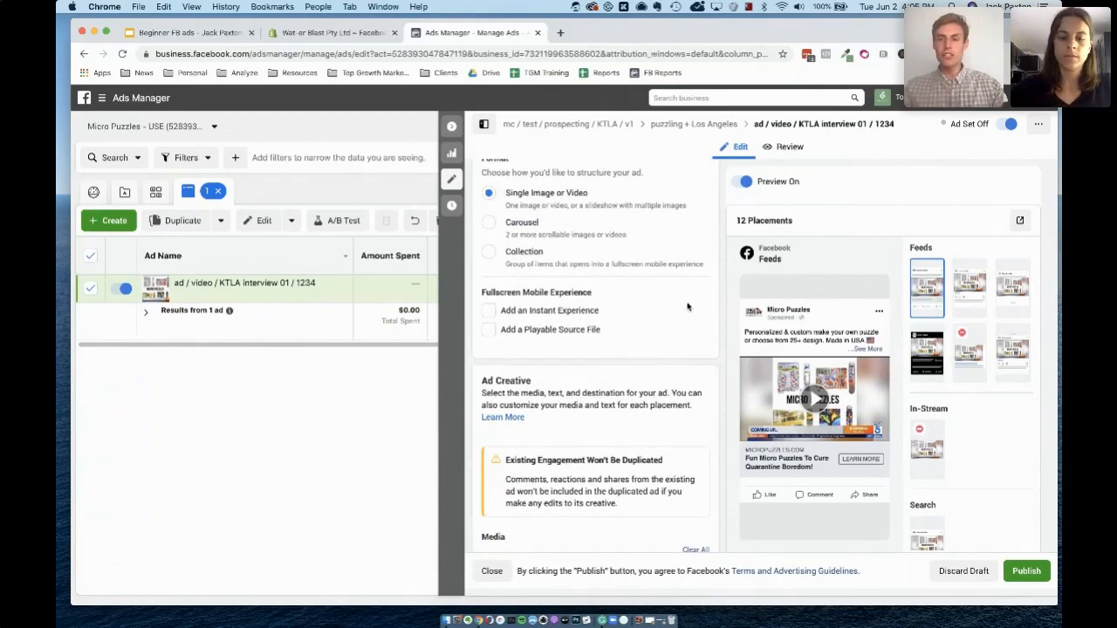
pyautogui.scroll(-1, 687, 307)
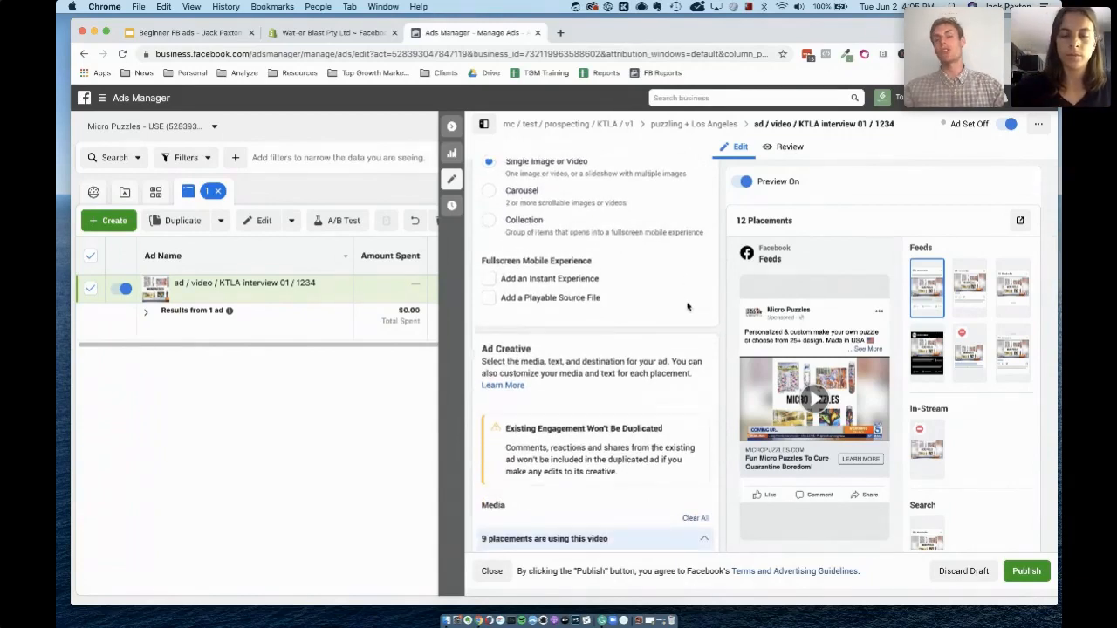
pyautogui.scroll(-2, 688, 307)
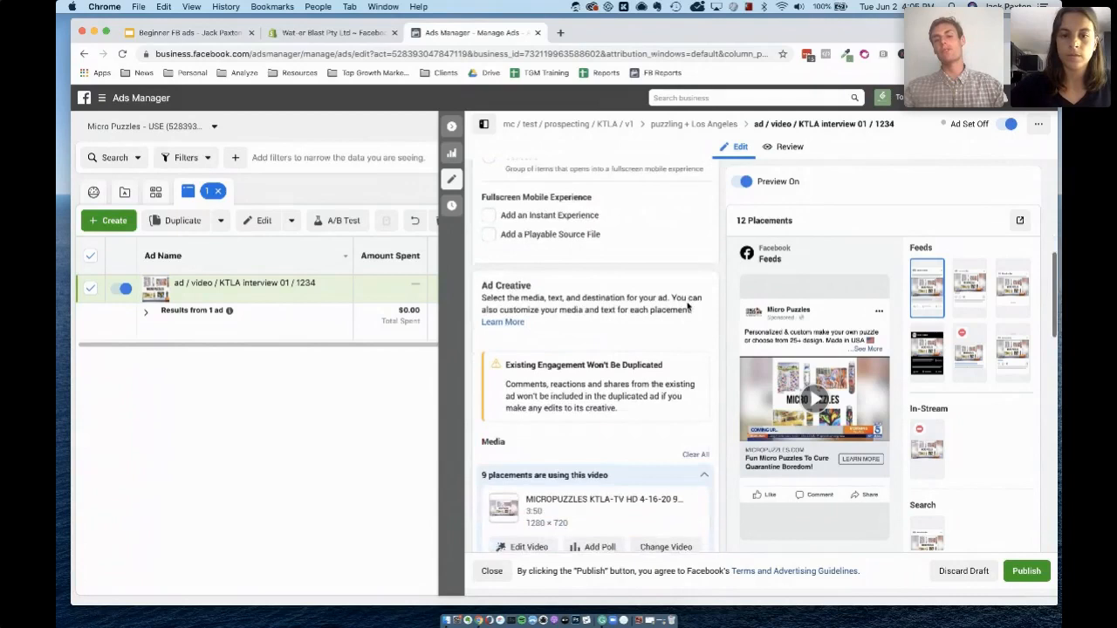
# - Preview the ad in the Facebook Marketplace, Instagram Feed and Facebook News Feed placements
pyautogui.click(981, 291)
pyautogui.click(1012, 281)
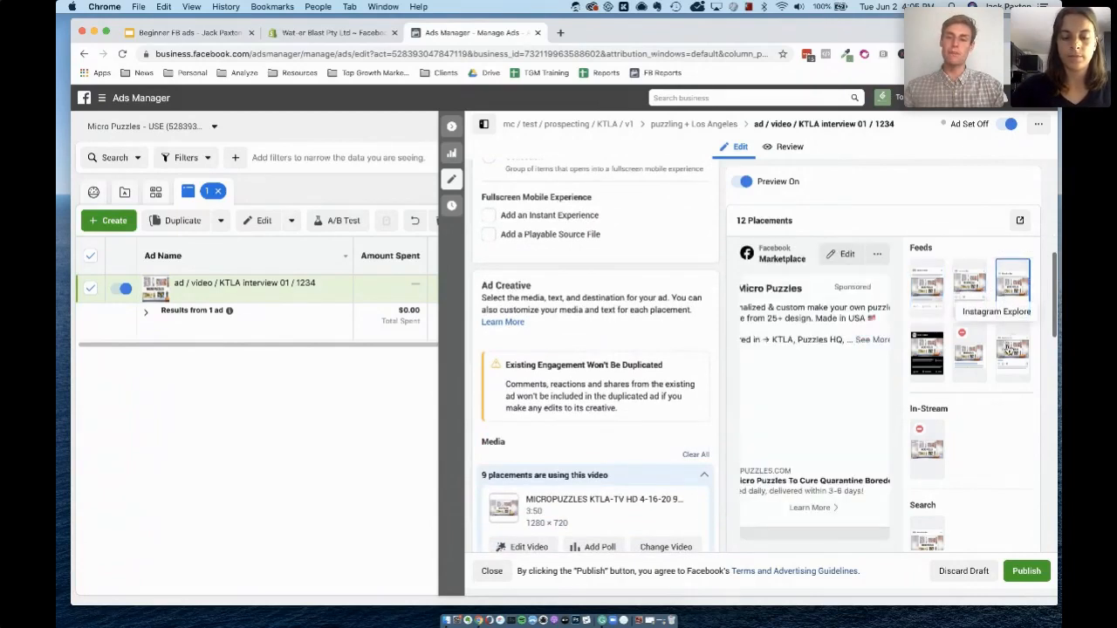
pyautogui.click(974, 289)
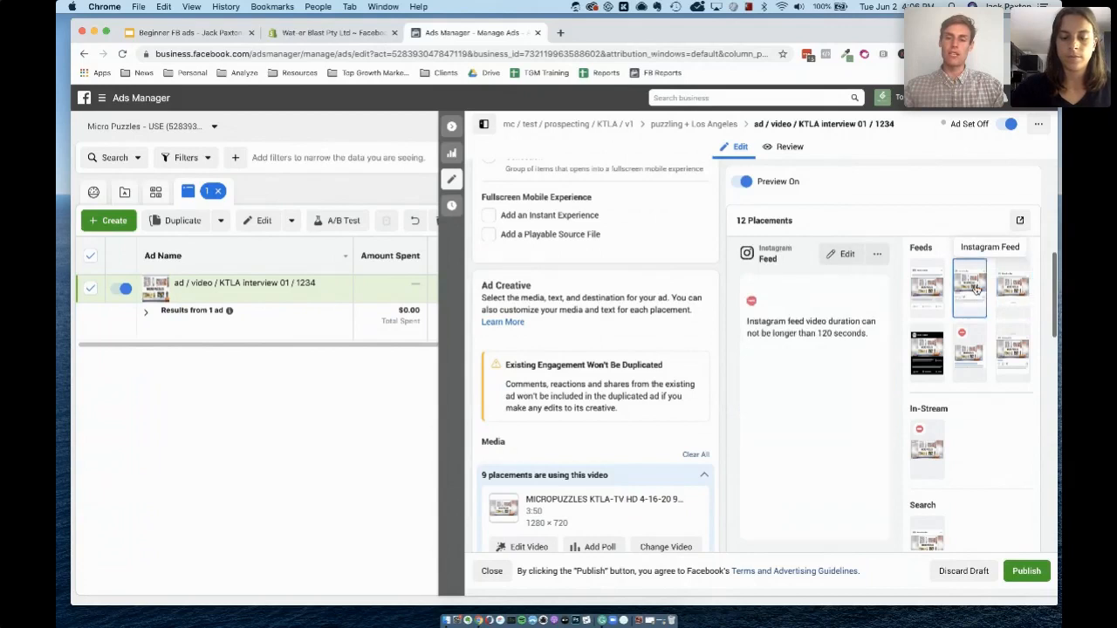
pyautogui.click(926, 288)
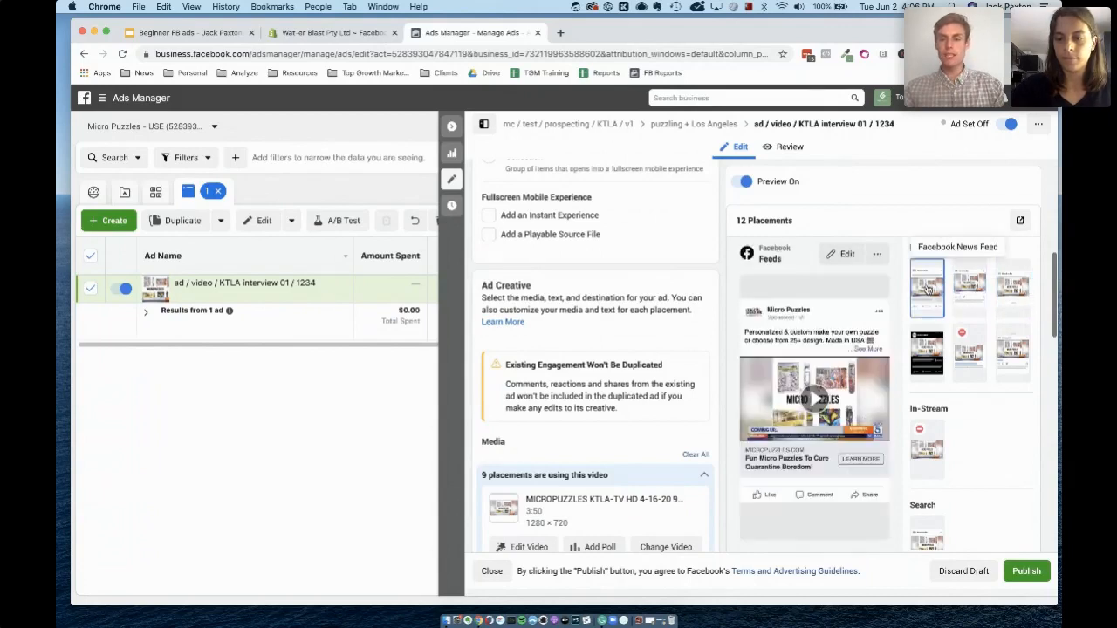
# - Examine the ad's video in the Media section and compare the Single Image or Video, Carousel and Collection formats
pyautogui.scroll(-3, 611, 360)
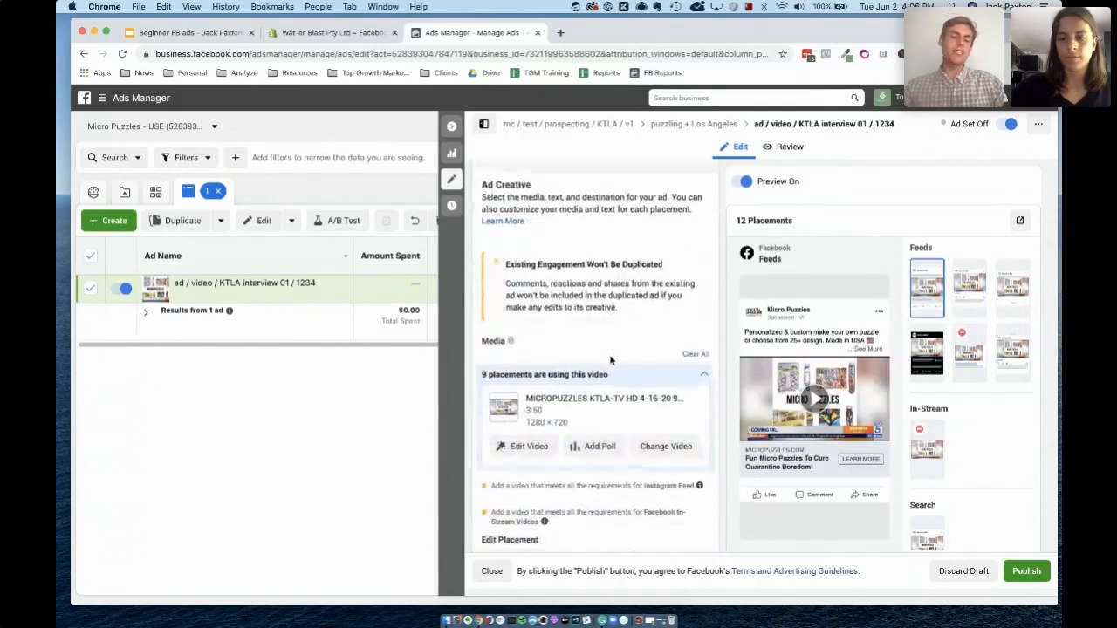
pyautogui.scroll(6, 611, 359)
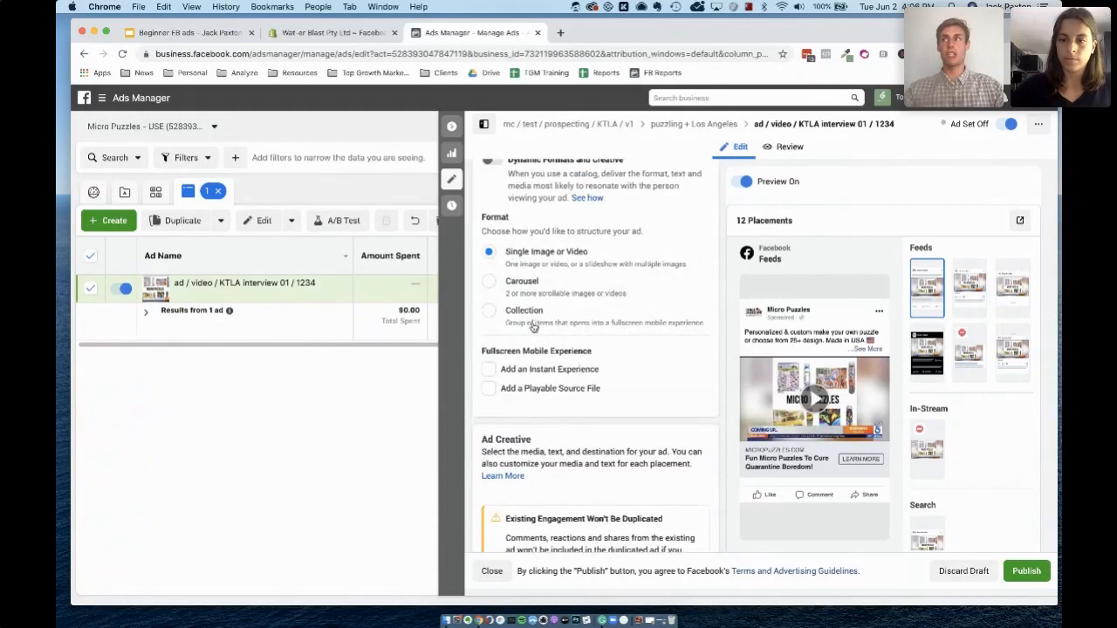
pyautogui.scroll(2, 599, 314)
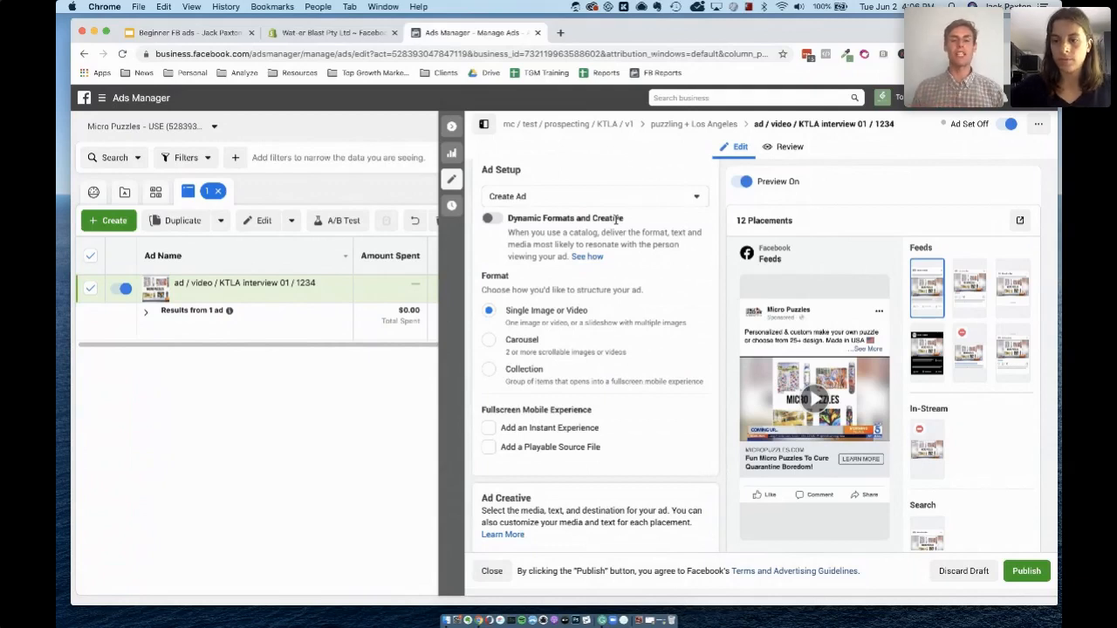
pyautogui.scroll(-3, 616, 220)
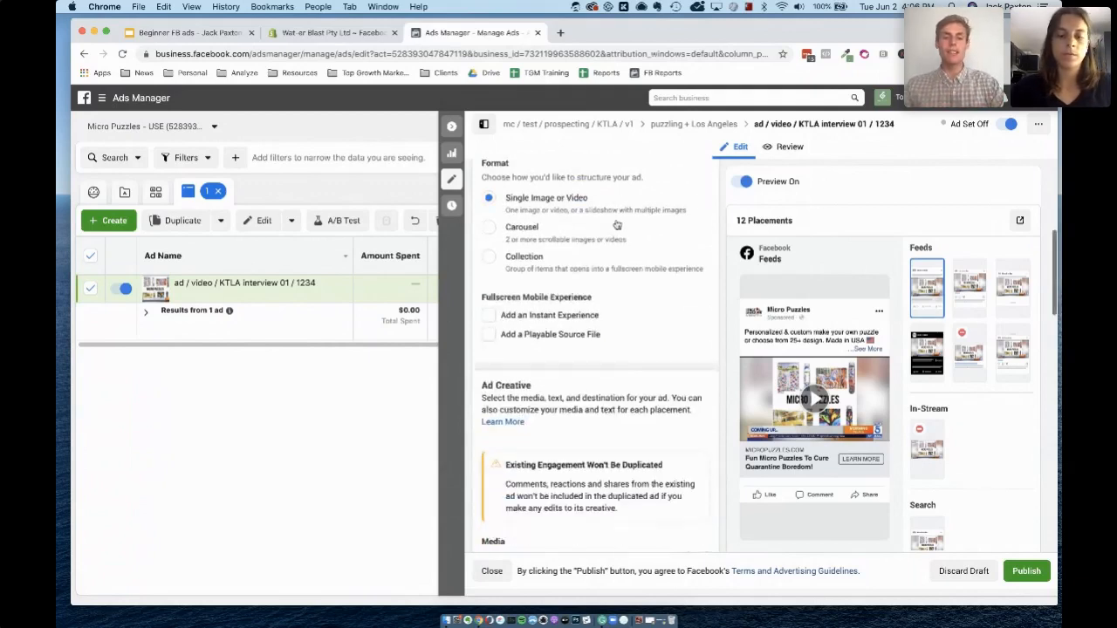
pyautogui.scroll(-3, 617, 225)
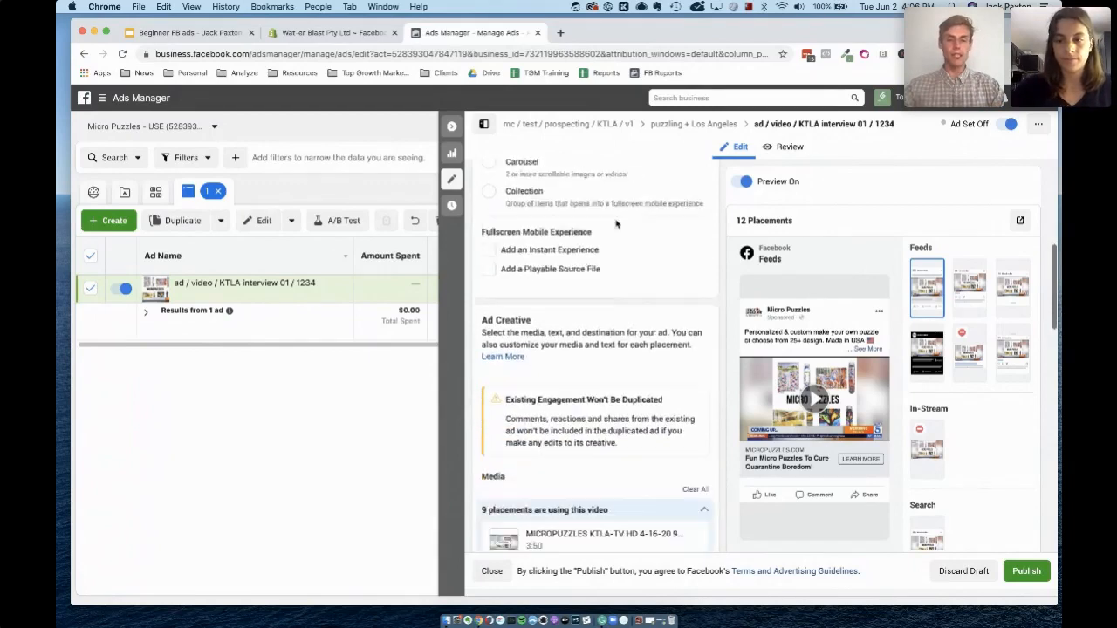
pyautogui.scroll(-8, 616, 224)
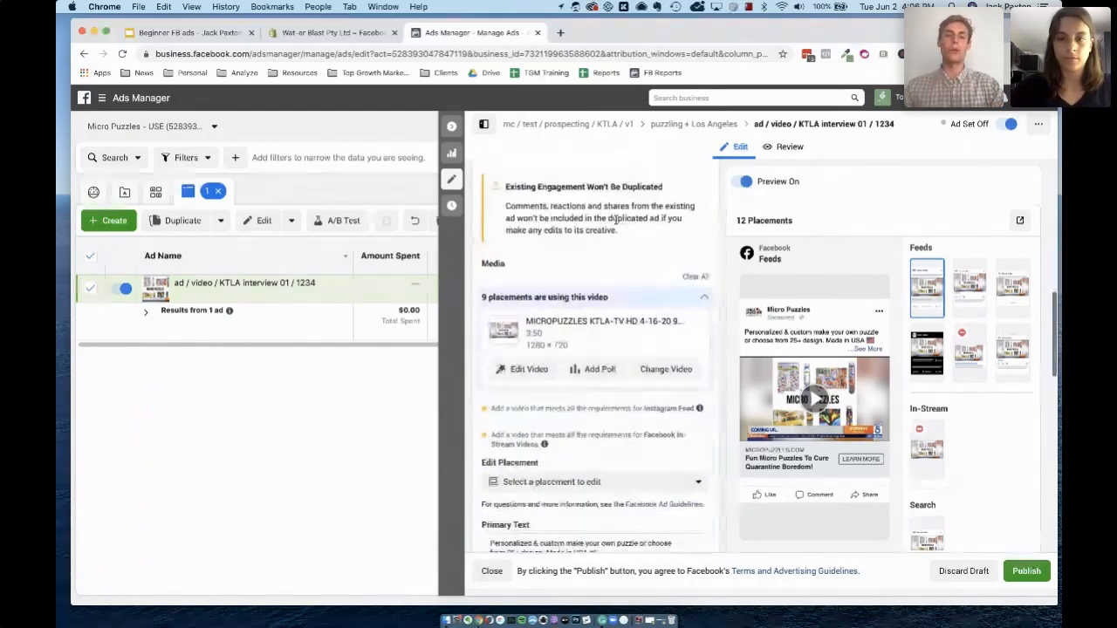
pyautogui.scroll(10, 590, 225)
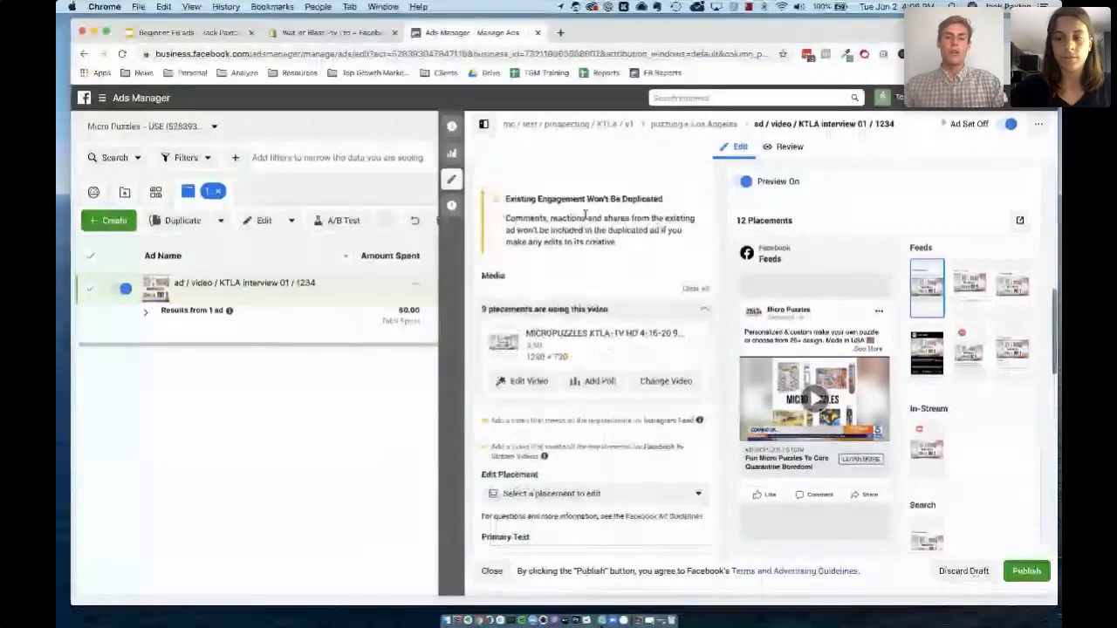
# - Review the ad's primary text, headline, description and destination, and open the primary text for editing
pyautogui.scroll(-15, 575, 234)
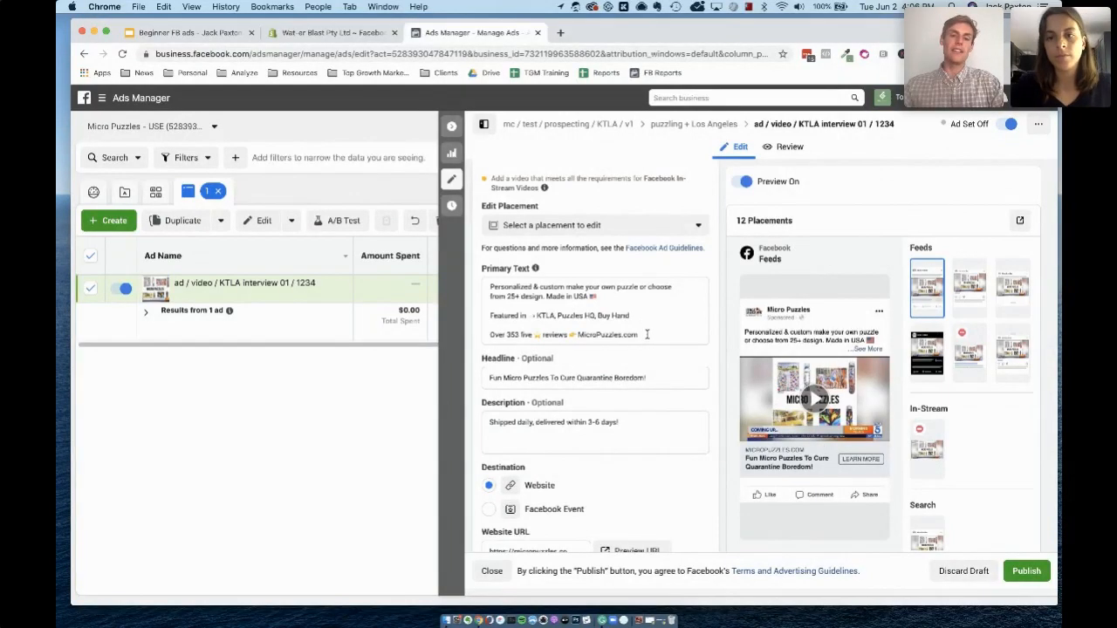
pyautogui.scroll(-2, 642, 333)
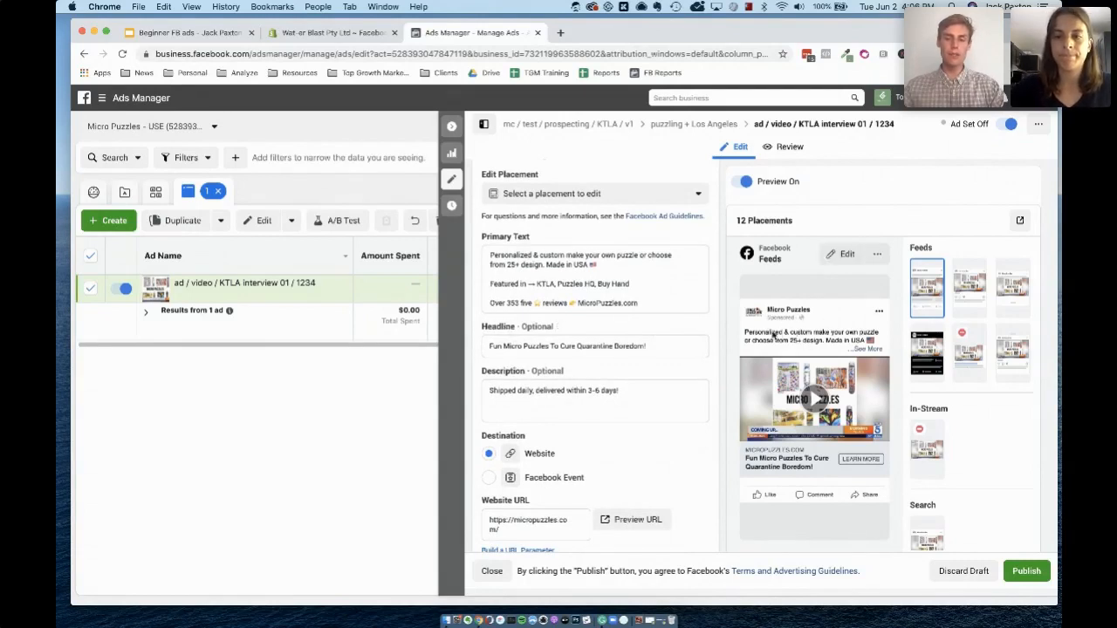
pyautogui.click(492, 259)
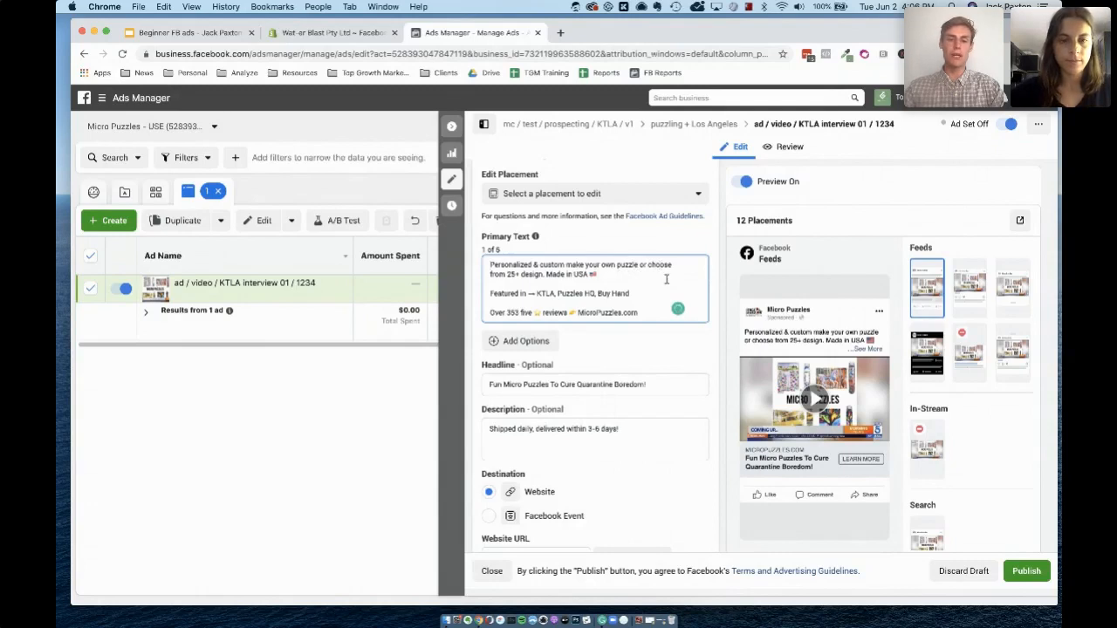
pyautogui.scroll(-1, 666, 279)
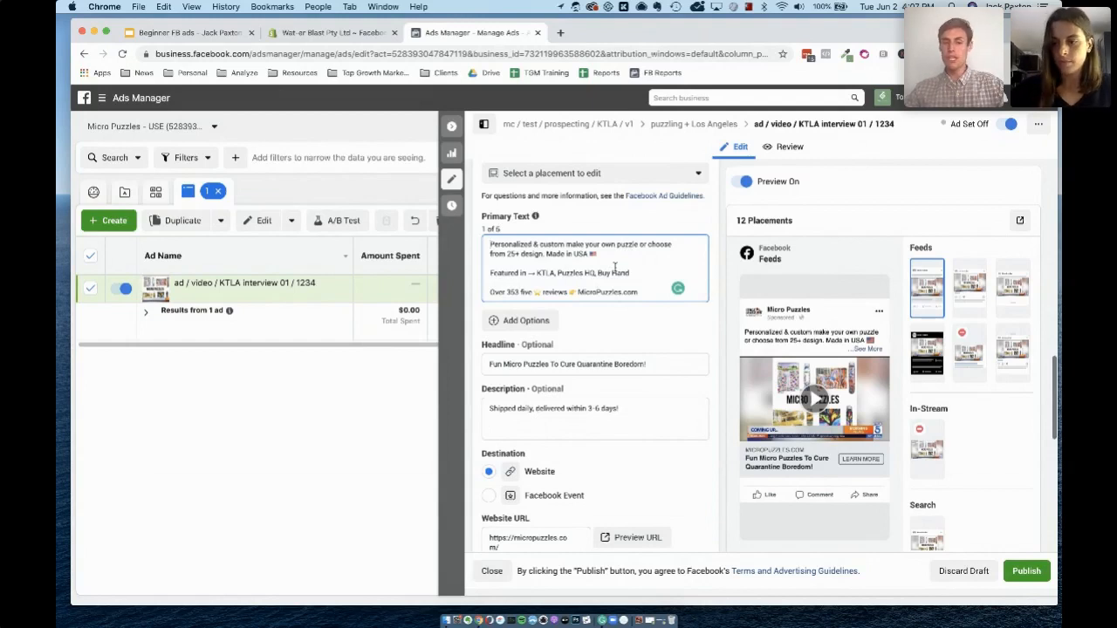
# - Open the ad's headline and description for editing and locate the headline text in the Facebook Feeds preview
pyautogui.scroll(-2, 592, 302)
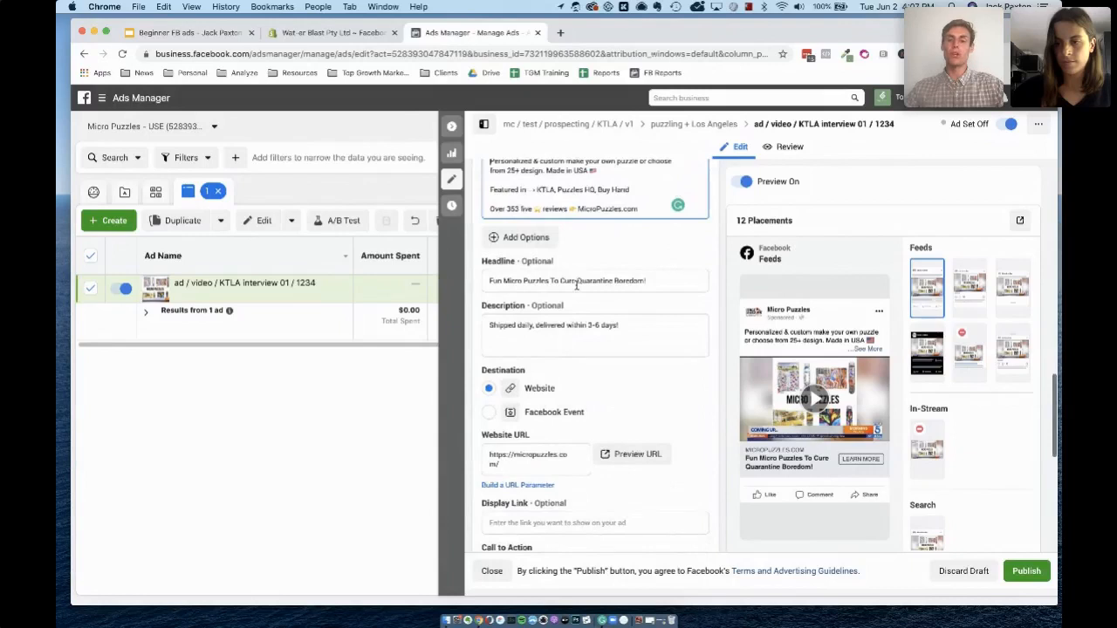
pyautogui.click(579, 282)
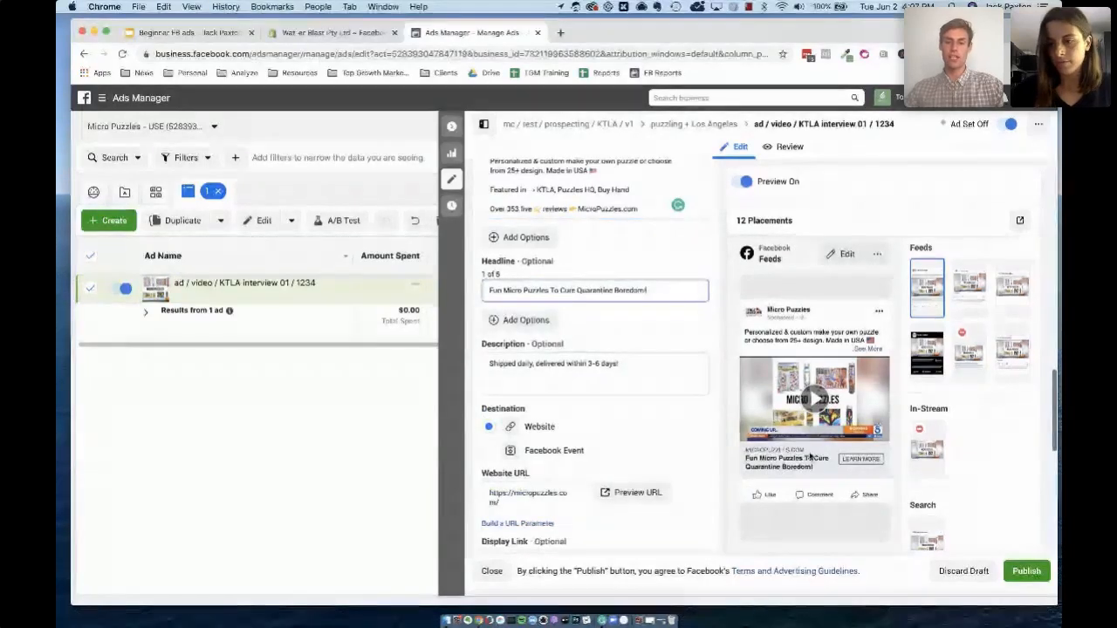
pyautogui.click(550, 363)
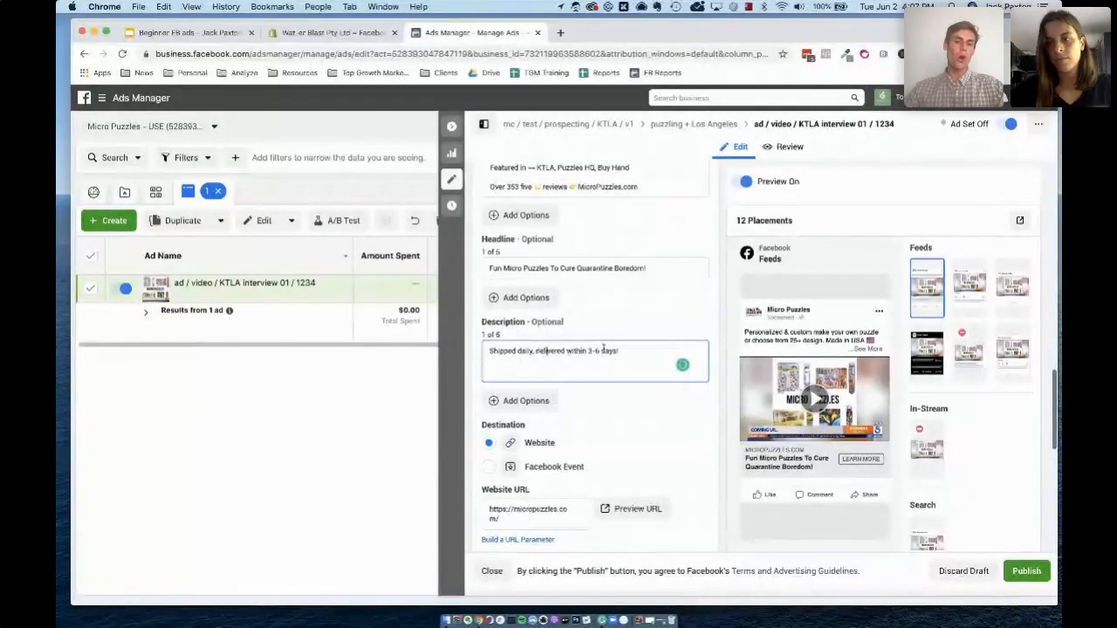
# - Copy the ad's full headline and shorten it to "Fun Micro Puzzles" to test the Facebook Feeds preview
pyautogui.moveTo(646, 264); pyautogui.dragTo(548, 268)
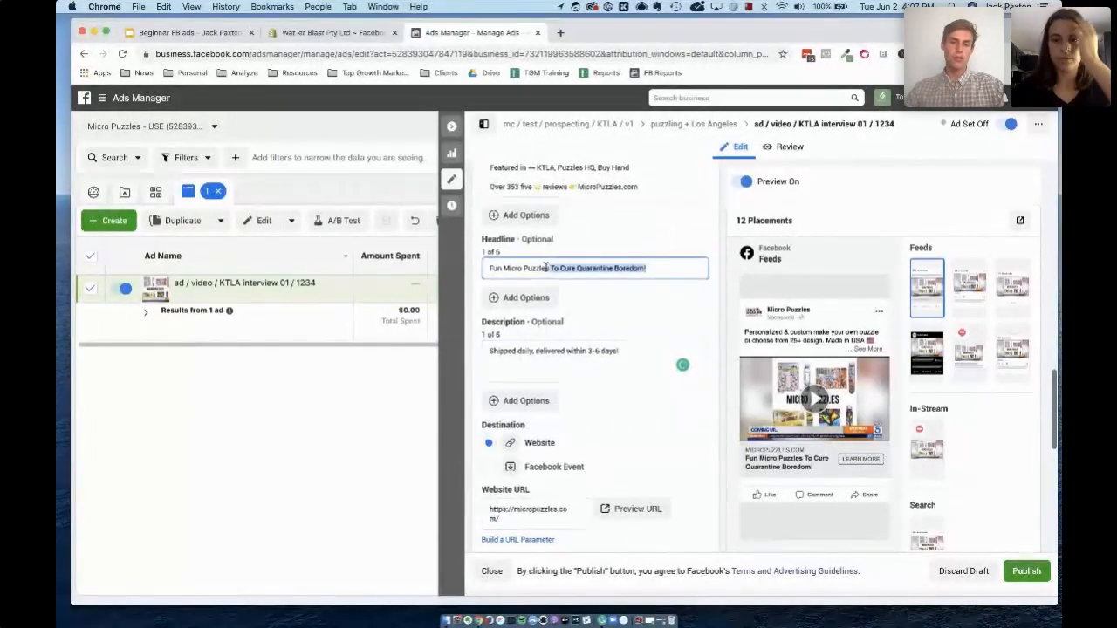
pyautogui.press('super+a')
pyautogui.press('super+c')
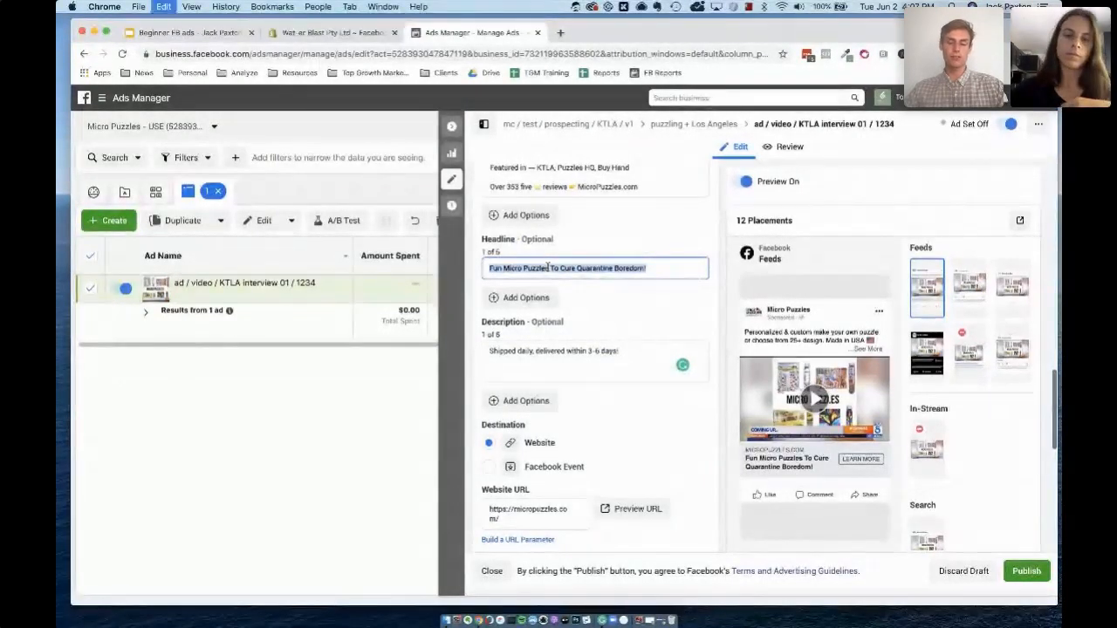
pyautogui.press('BackSpace')
pyautogui.press('super+v')
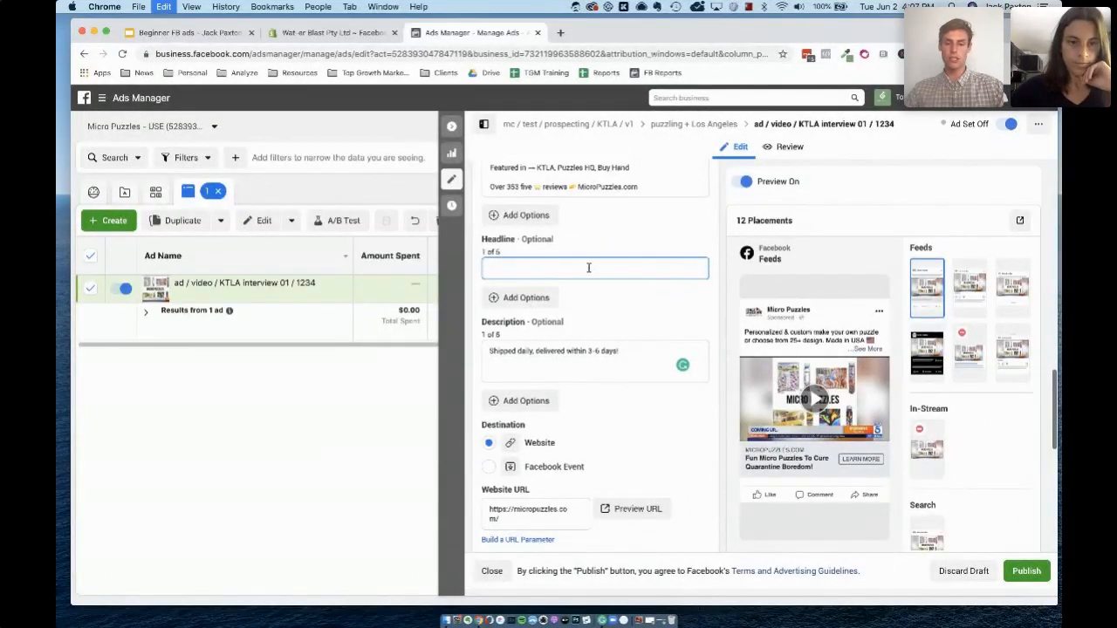
pyautogui.keyDown('shift'); pyautogui.click(561, 269); pyautogui.keyUp('shift')
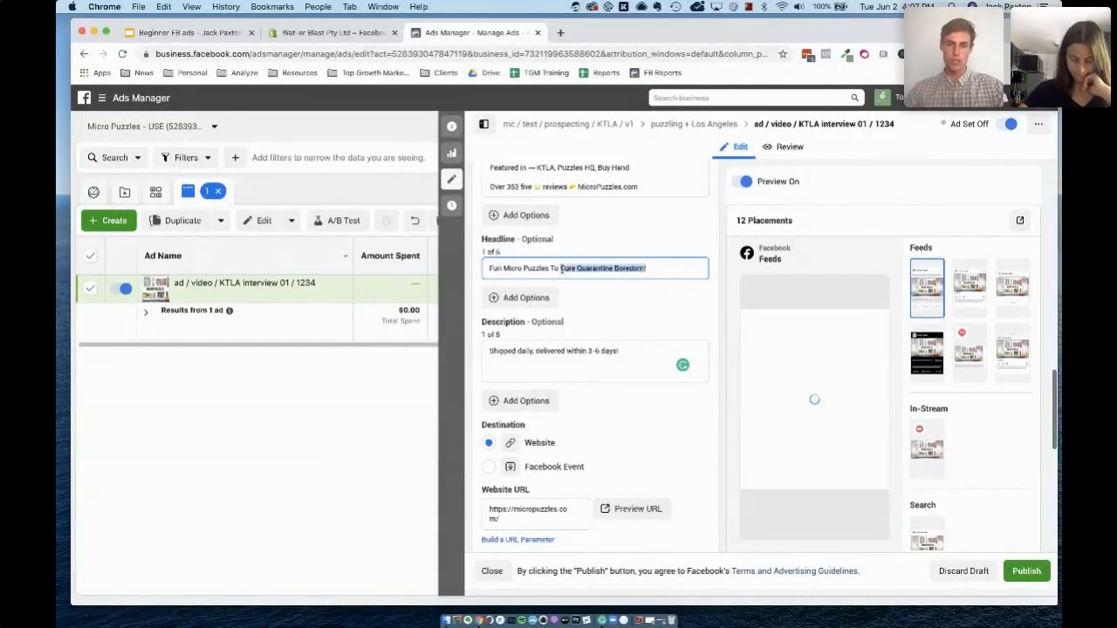
pyautogui.press('Left')
pyautogui.press('BackSpace')
pyautogui.press('BackSpace')
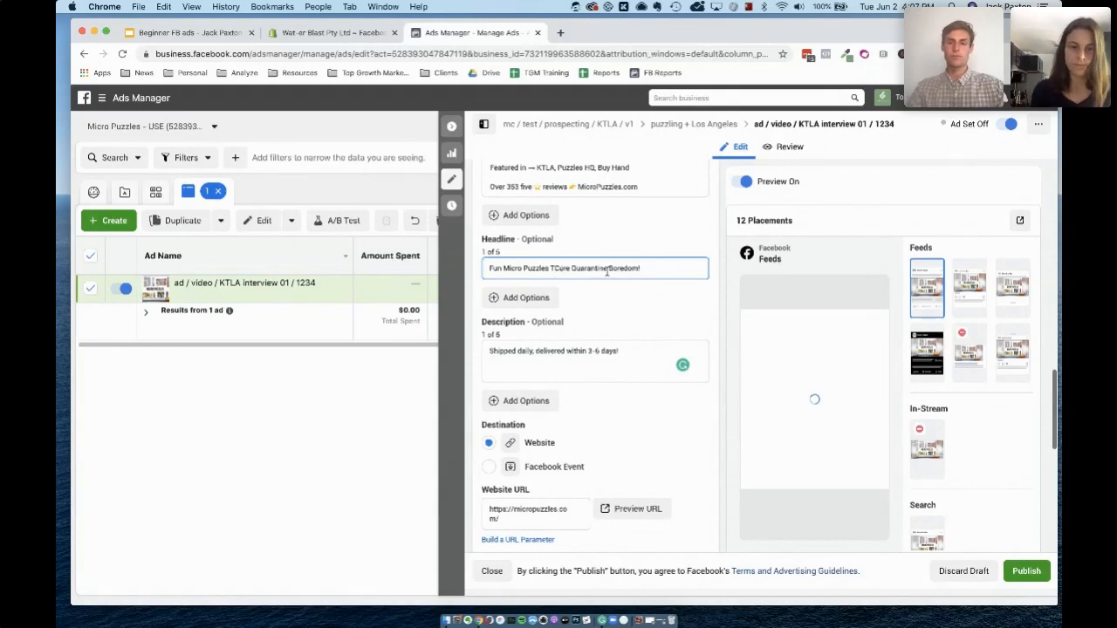
pyautogui.press('shift+super+Right')
pyautogui.press('BackSpace')
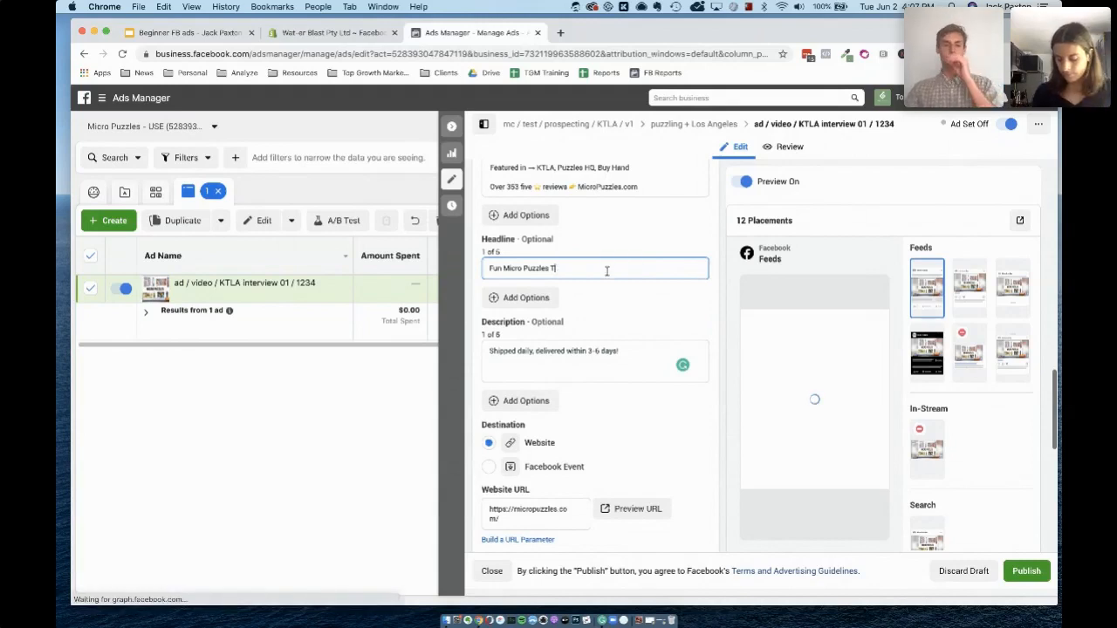
pyautogui.press('BackSpace')
pyautogui.press('BackSpace')
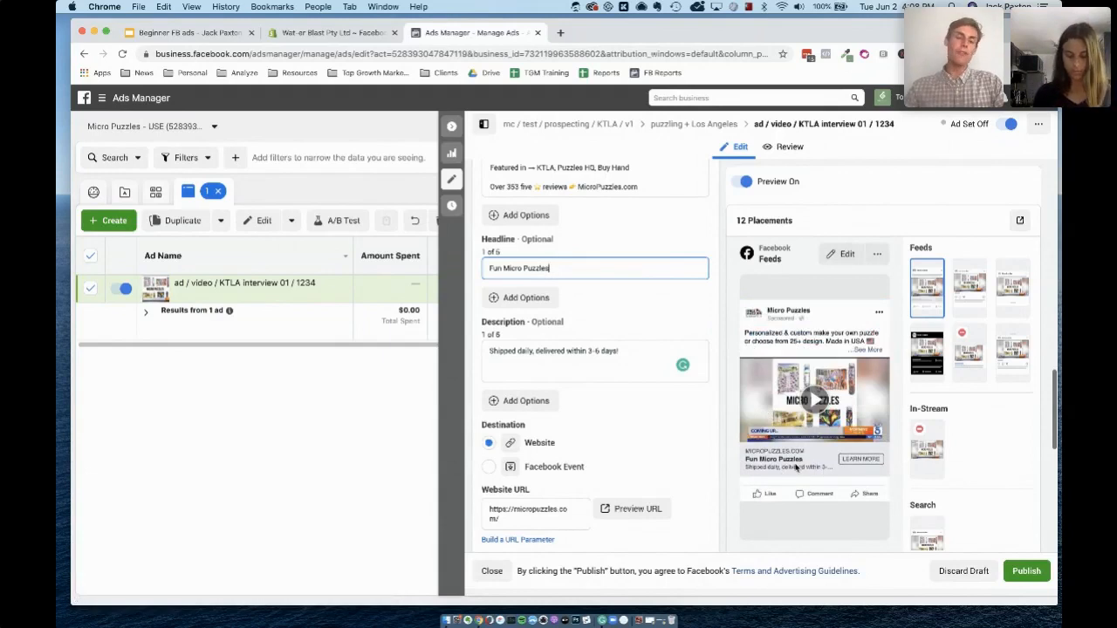
# - Restore the ad's headline to "Fun Micro Puzzles To Cure Quarantine Boredom!" from the copied text
pyautogui.tripleClick(605, 269)
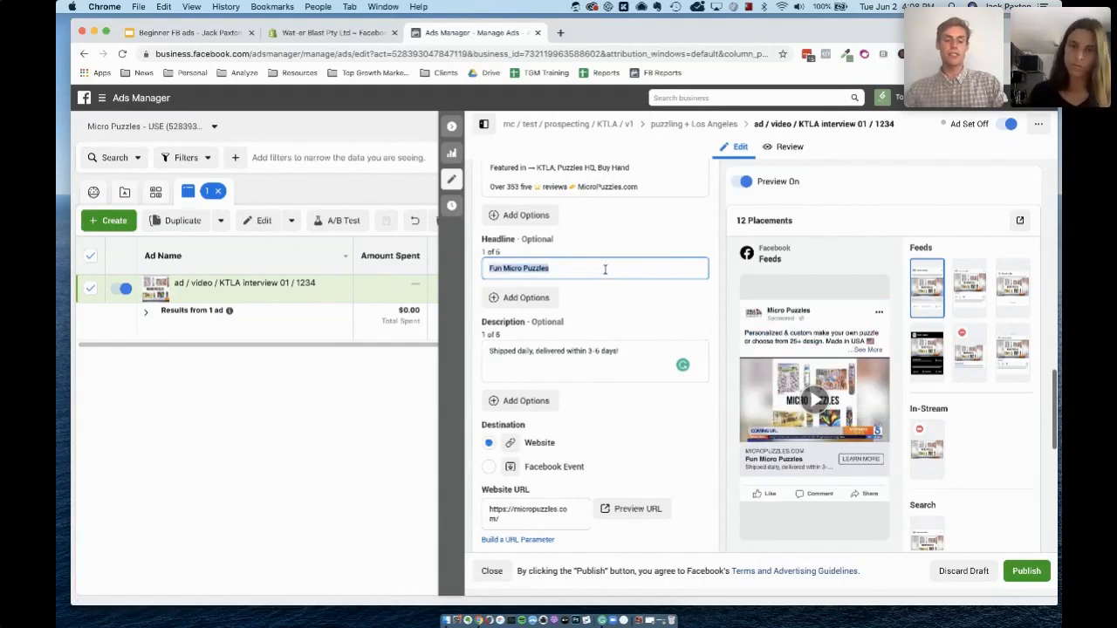
pyautogui.press('super+v')
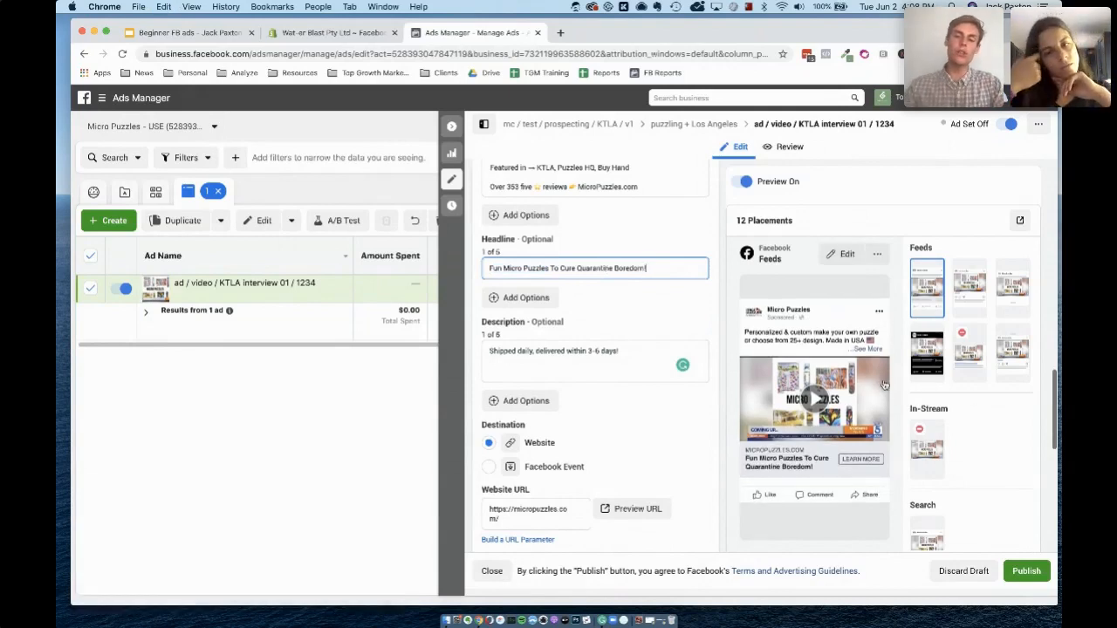
# - Preview the ad in the Facebook Search Results, Facebook Instant Articles and Audience Network native and banner placements
pyautogui.scroll(-4, 938, 415)
pyautogui.click(936, 408)
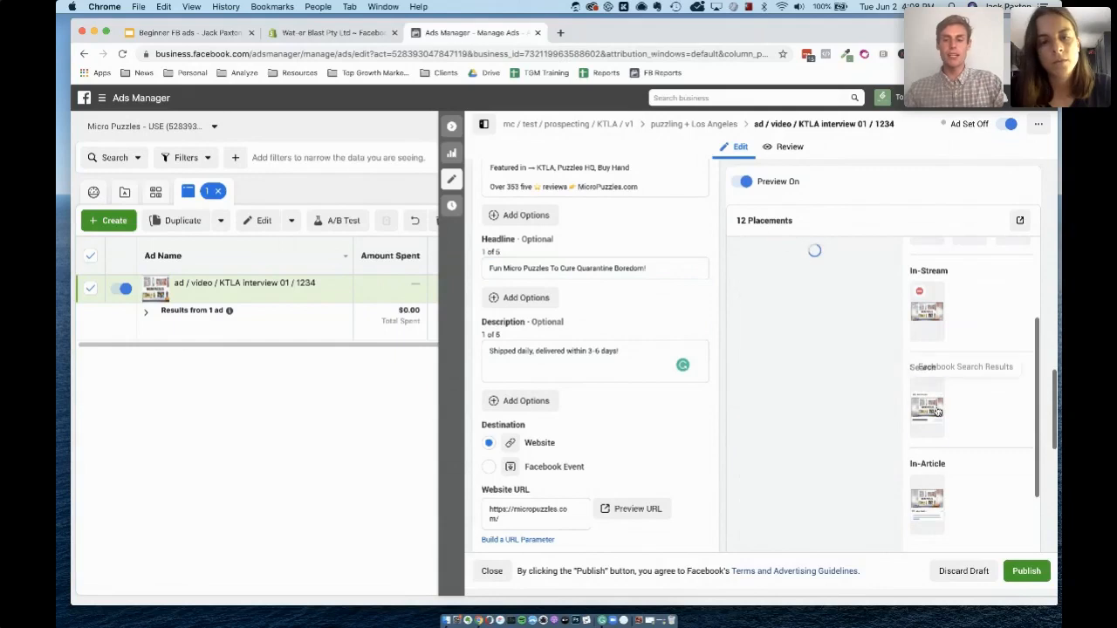
pyautogui.scroll(-2, 936, 410)
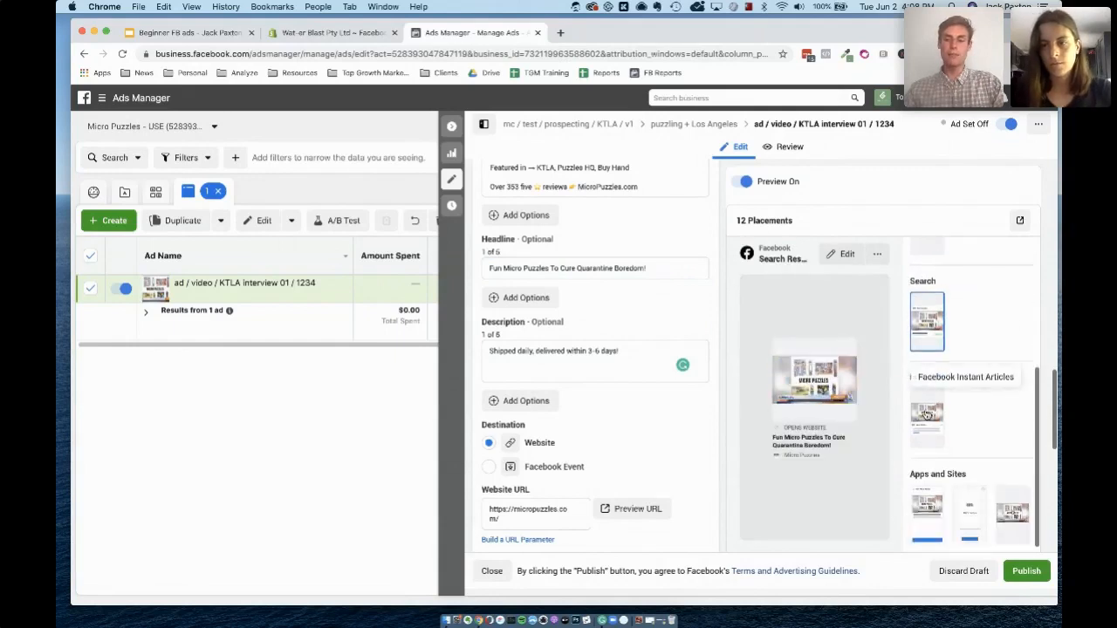
pyautogui.click(928, 413)
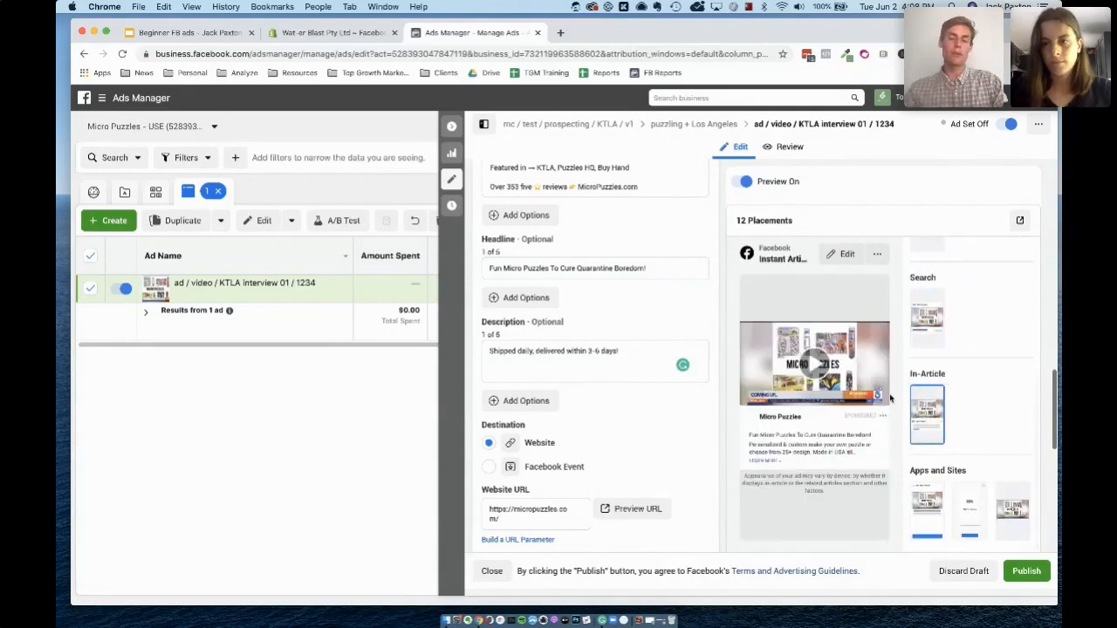
pyautogui.scroll(-2, 932, 486)
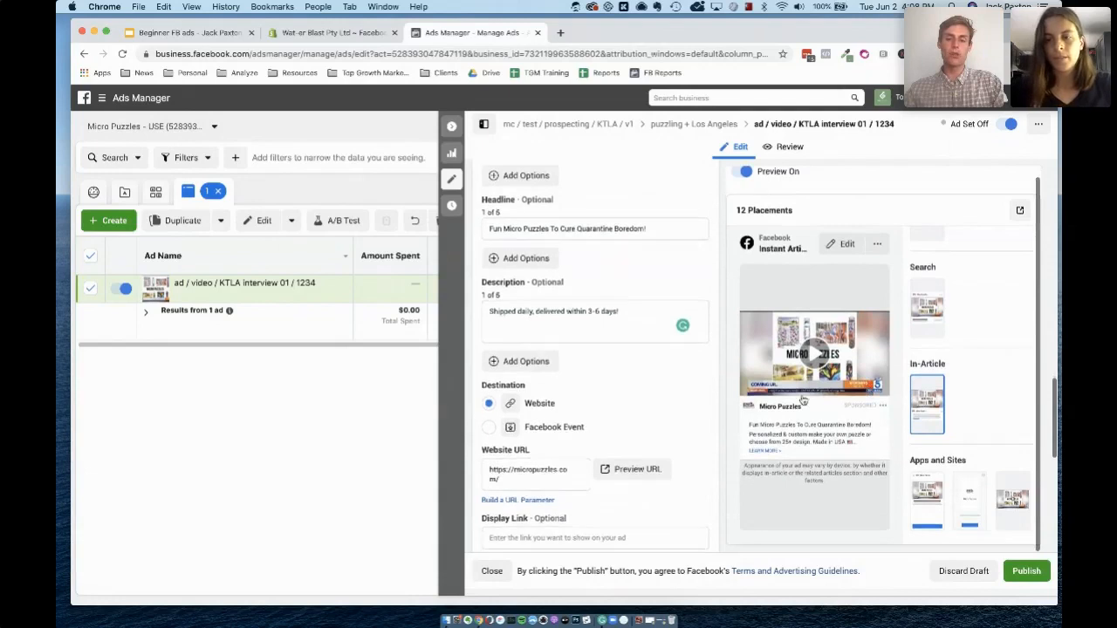
pyautogui.click(928, 496)
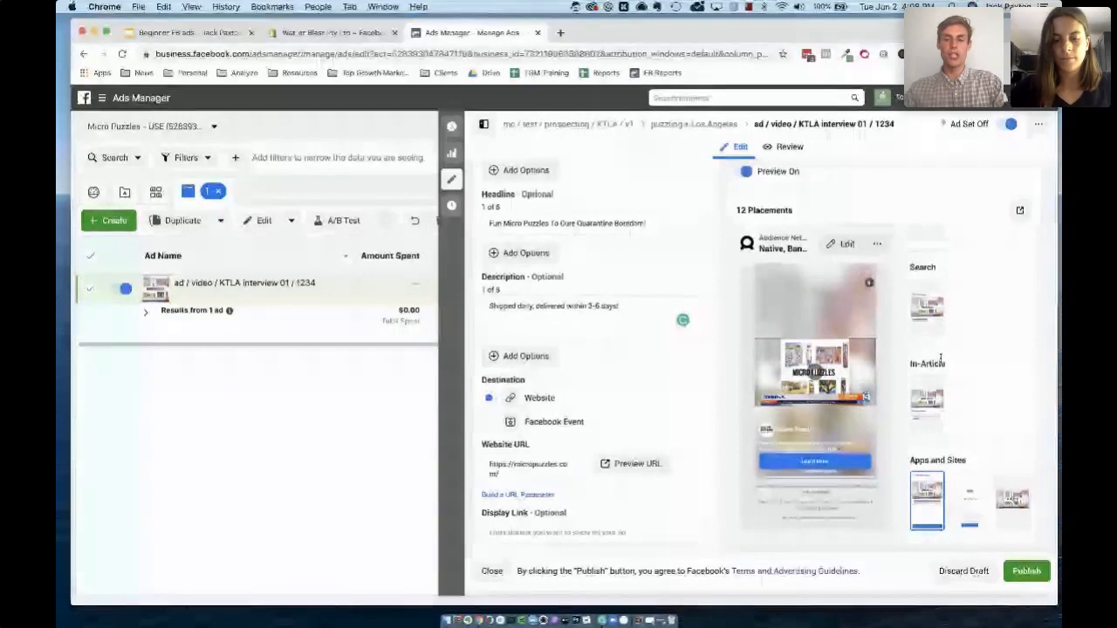
# - Compare the ad's previews in the Facebook News Feed, Instagram Feed and Facebook Marketplace placements
pyautogui.scroll(5, 937, 340)
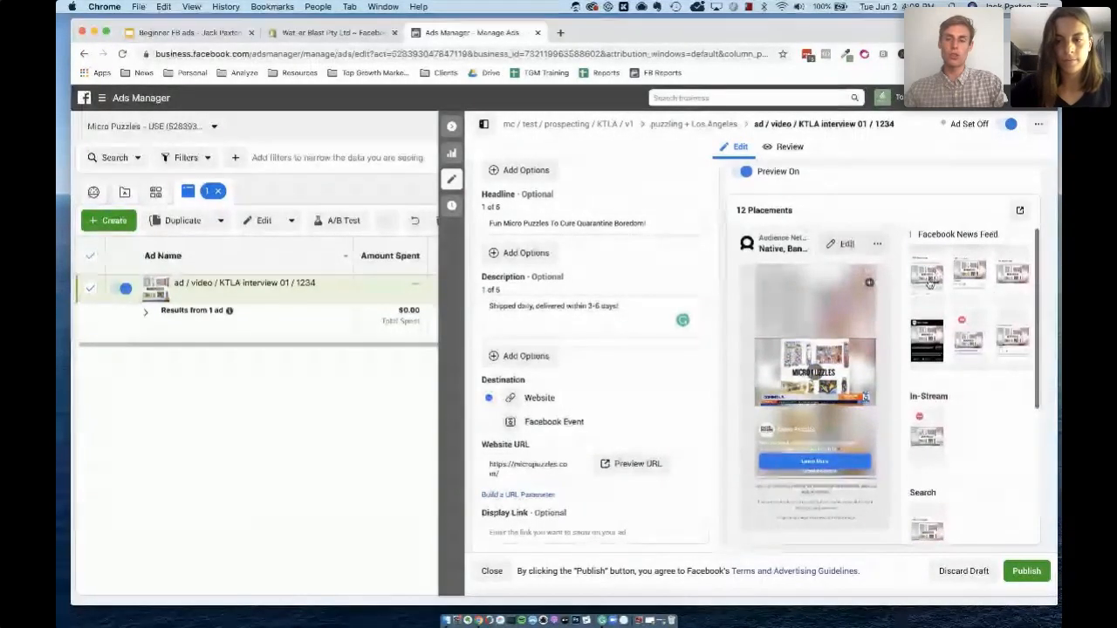
pyautogui.click(930, 281)
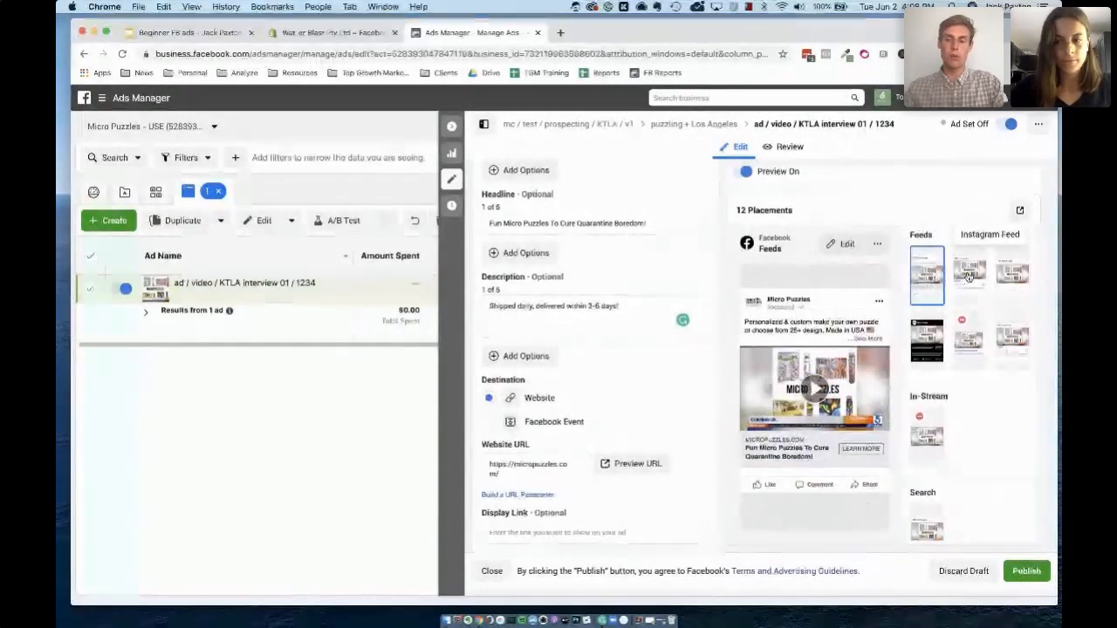
pyautogui.click(969, 275)
pyautogui.click(1014, 278)
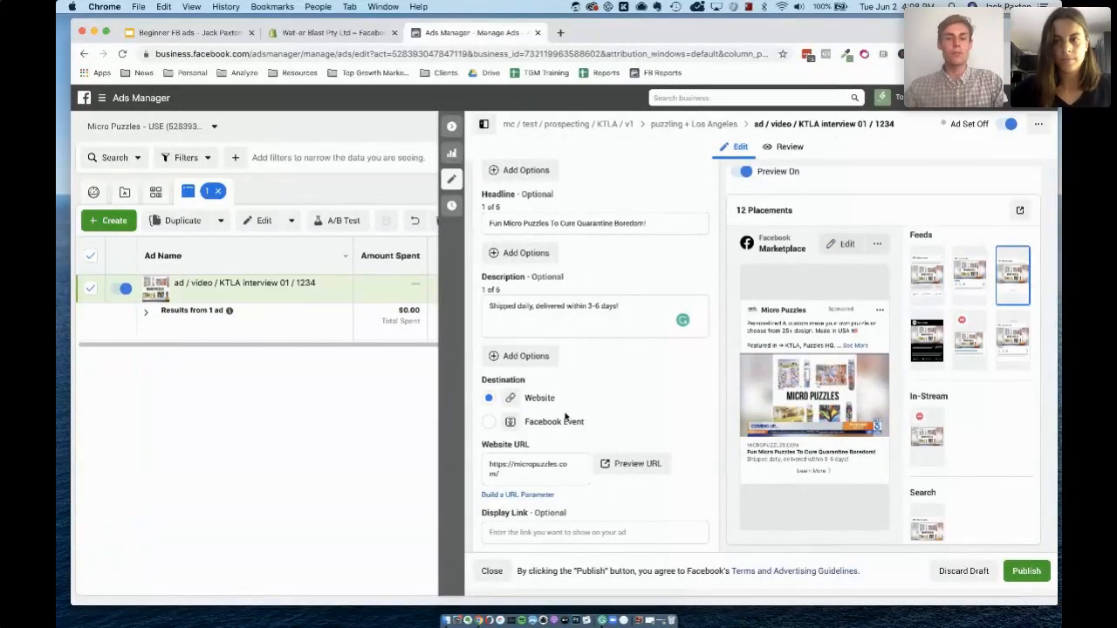
# - Set the ad's call to action to Shop Now, using the Facebook News Feed preview
pyautogui.scroll(-3, 567, 417)
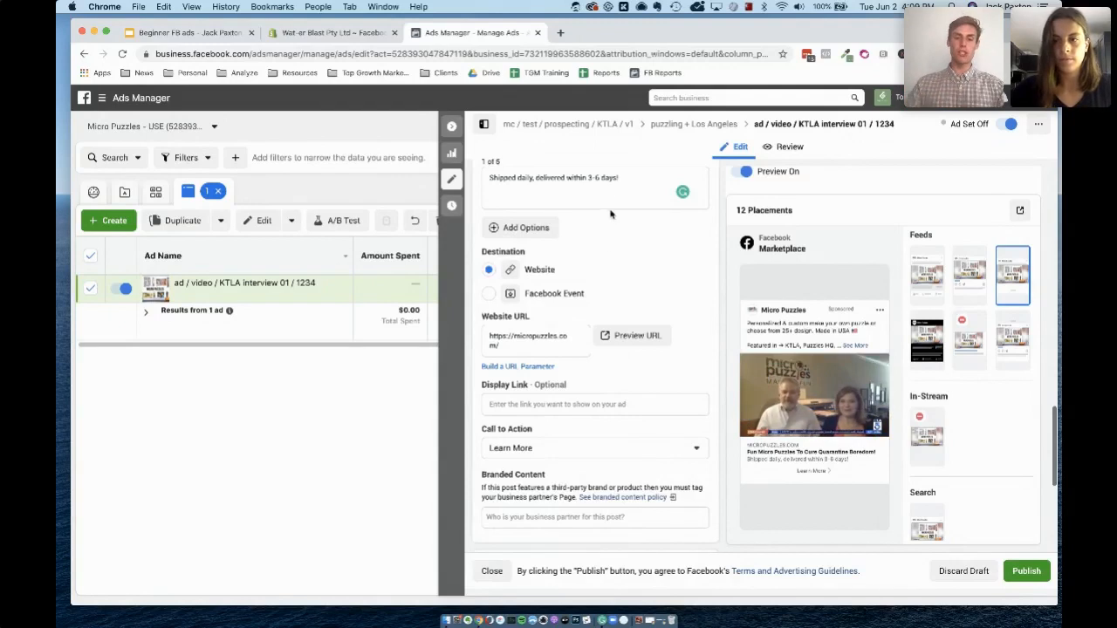
pyautogui.scroll(-1, 603, 254)
pyautogui.scroll(-5, 606, 279)
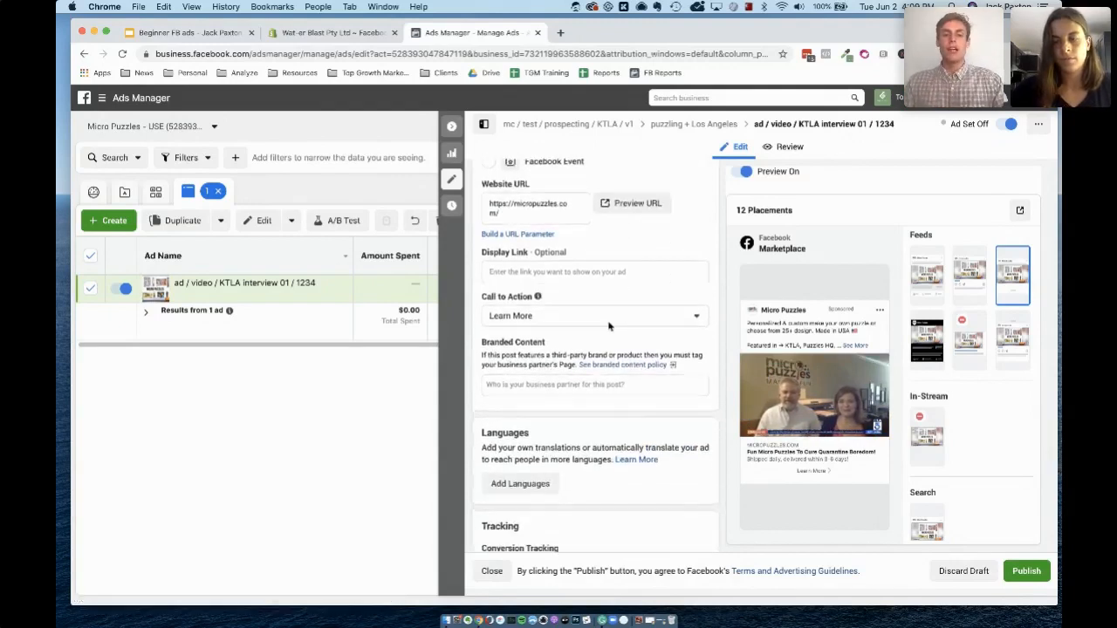
pyautogui.click(938, 291)
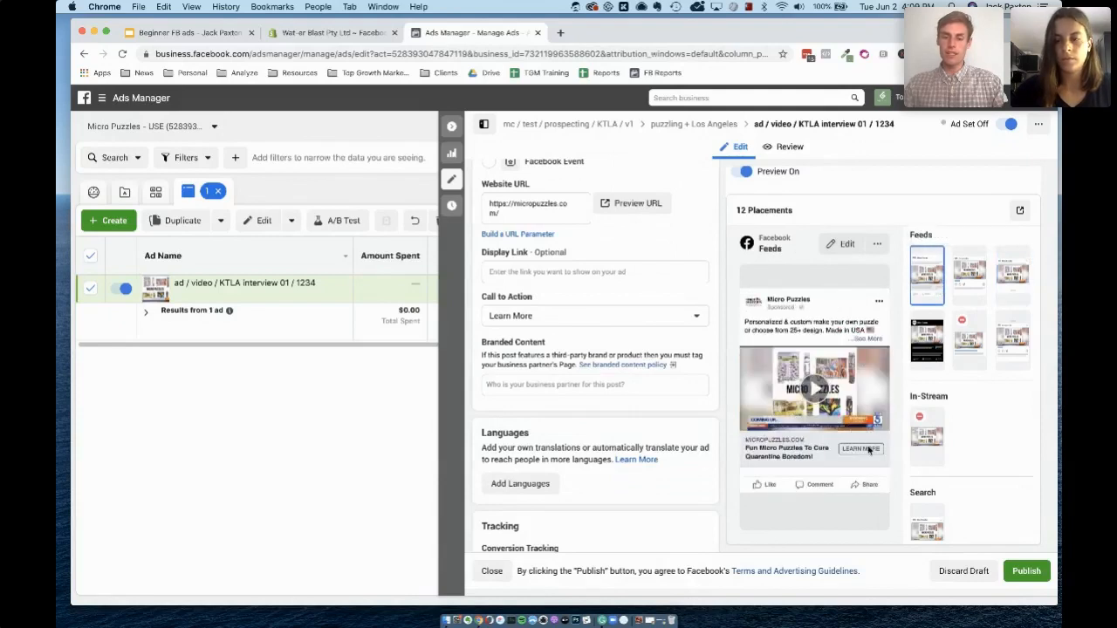
pyautogui.click(558, 318)
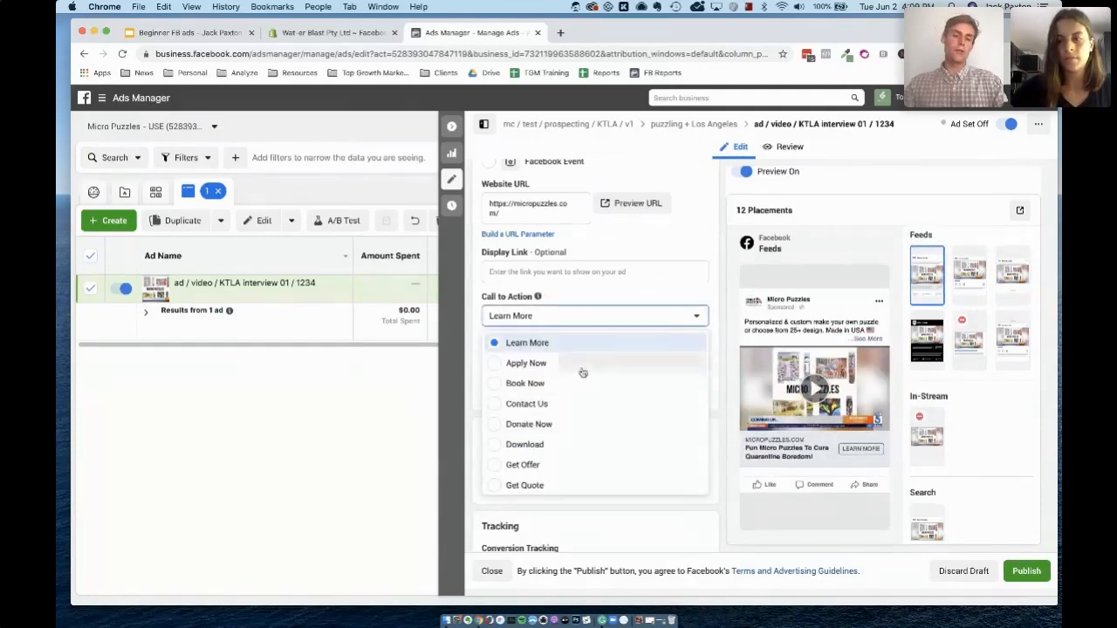
pyautogui.scroll(-1, 582, 372)
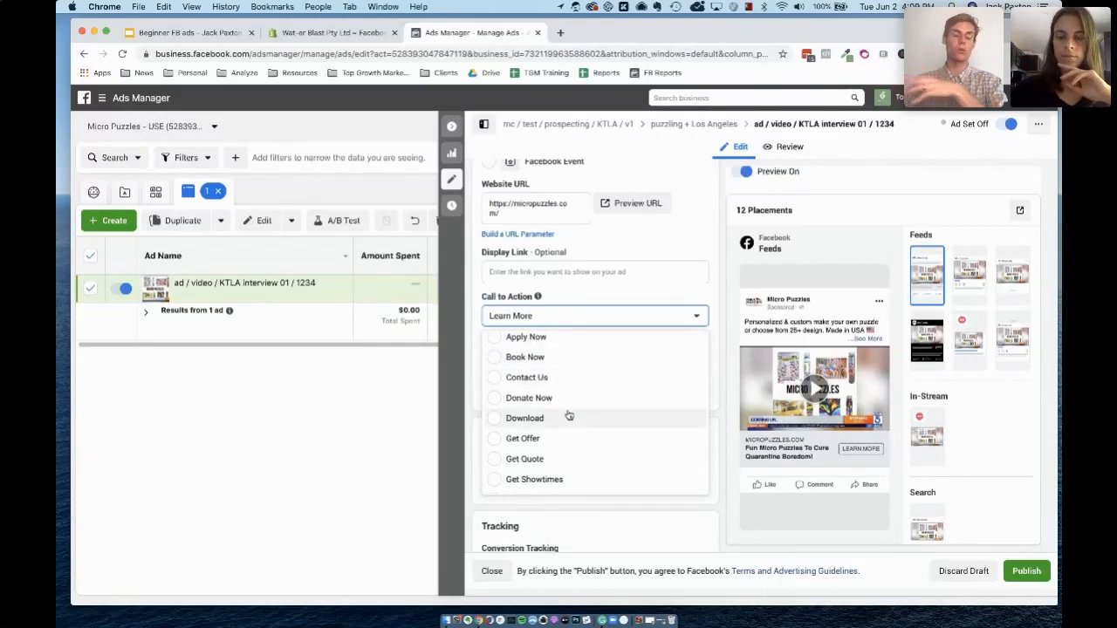
pyautogui.scroll(-5, 568, 416)
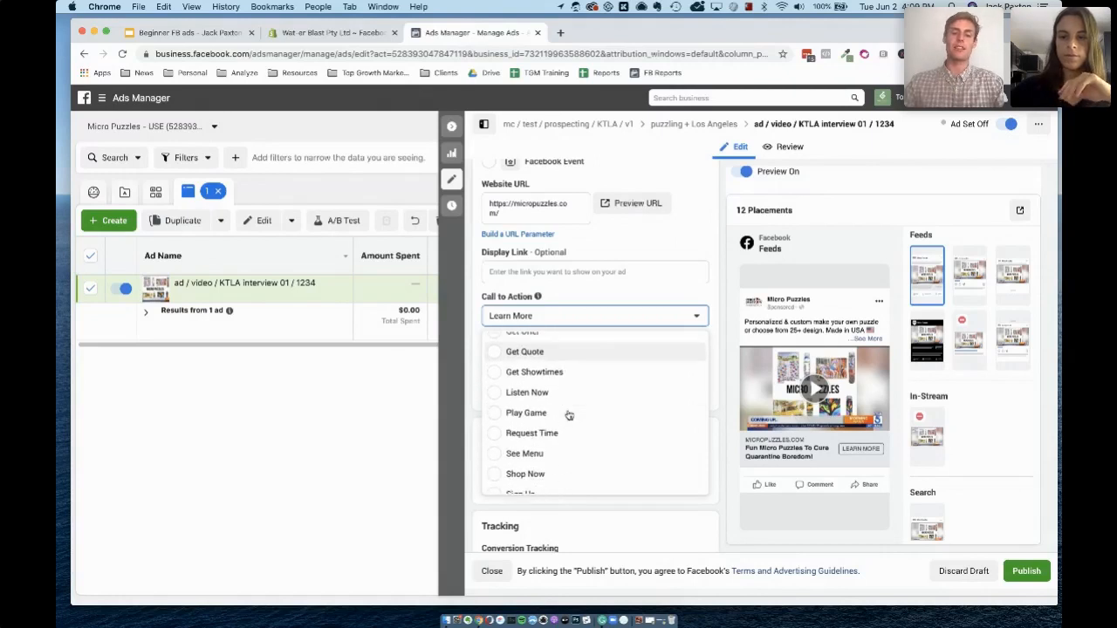
pyautogui.scroll(-2, 568, 416)
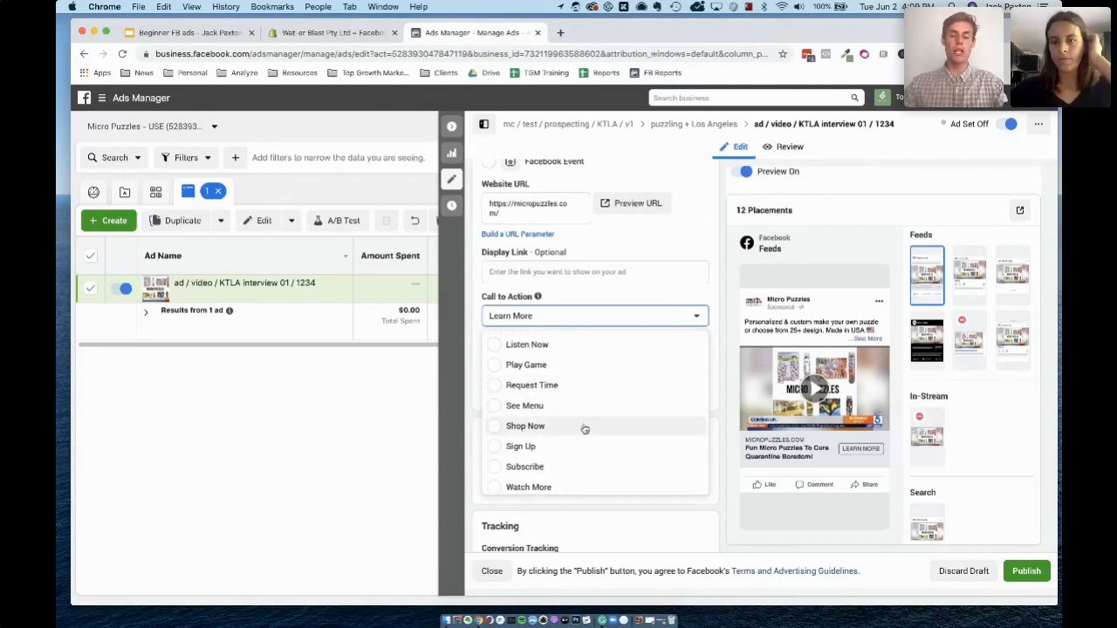
pyautogui.scroll(-1, 608, 447)
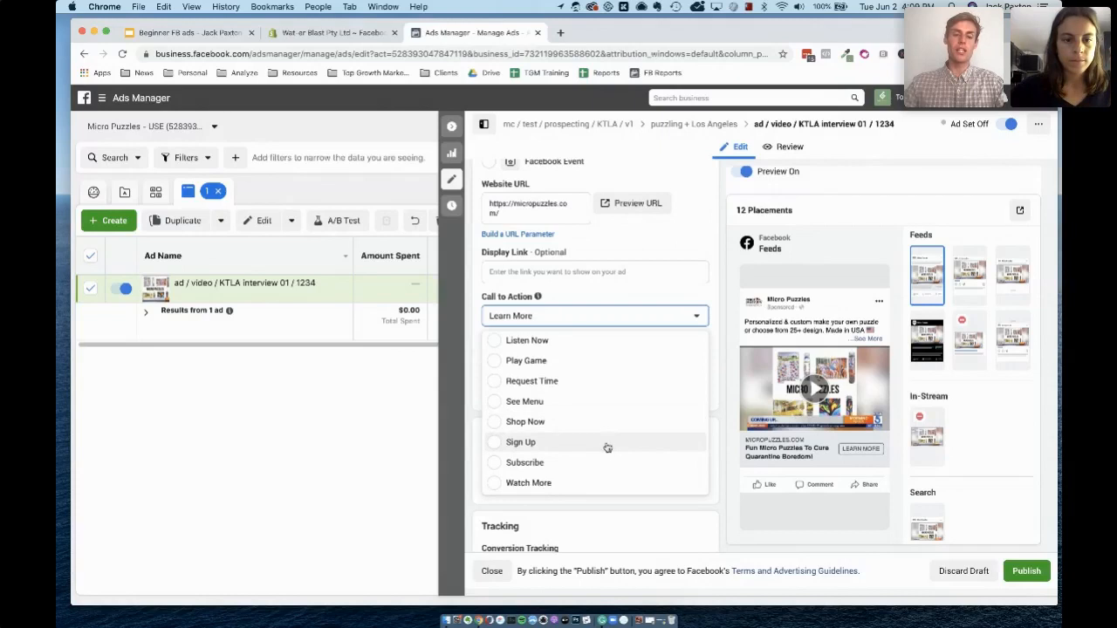
pyautogui.scroll(1, 567, 370)
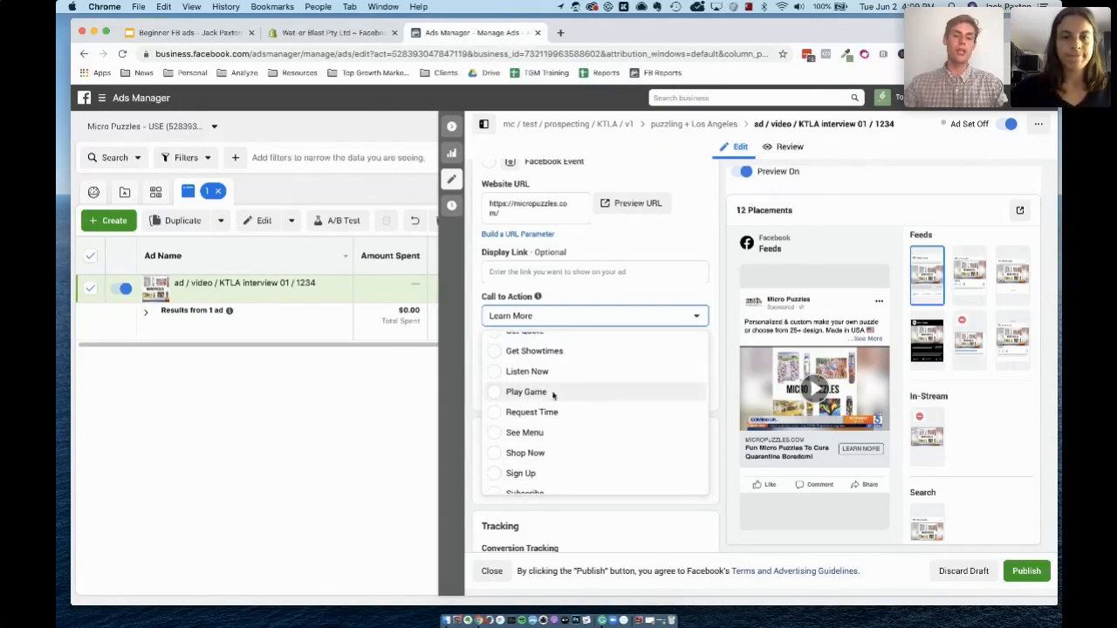
pyautogui.click(533, 460)
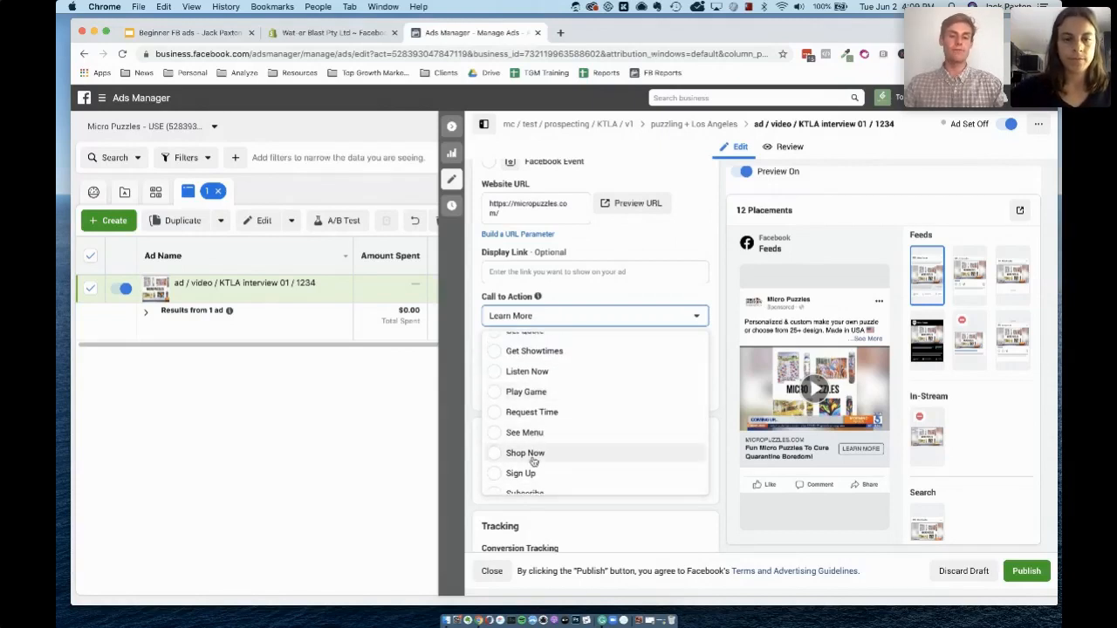
# - Look through the other call-to-action options and keep Shop Now selected
pyautogui.click(569, 317)
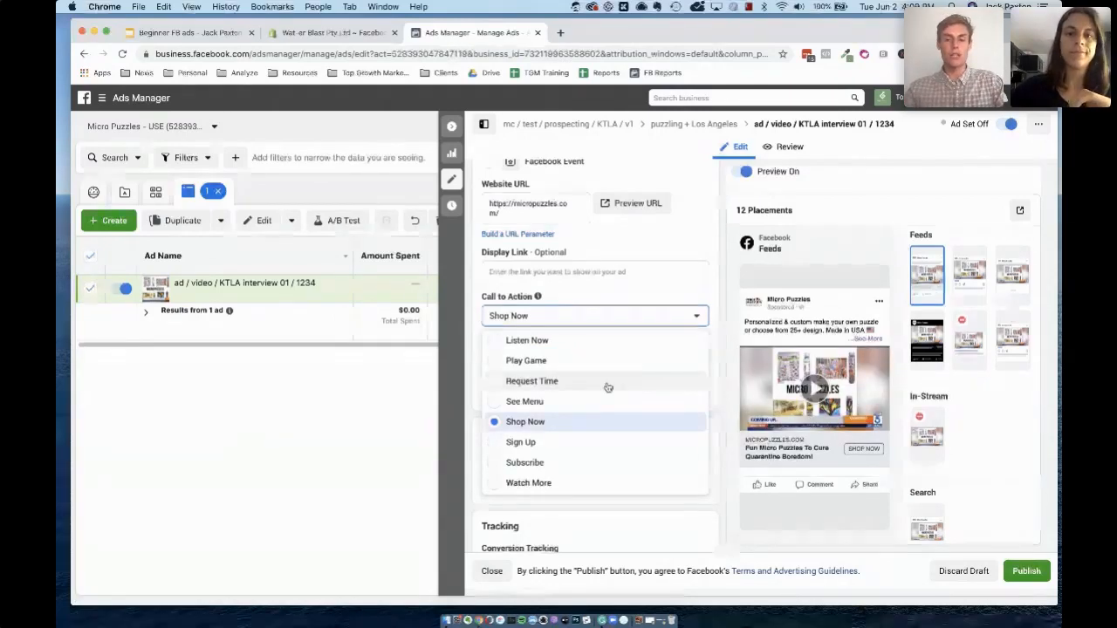
pyautogui.scroll(5, 608, 387)
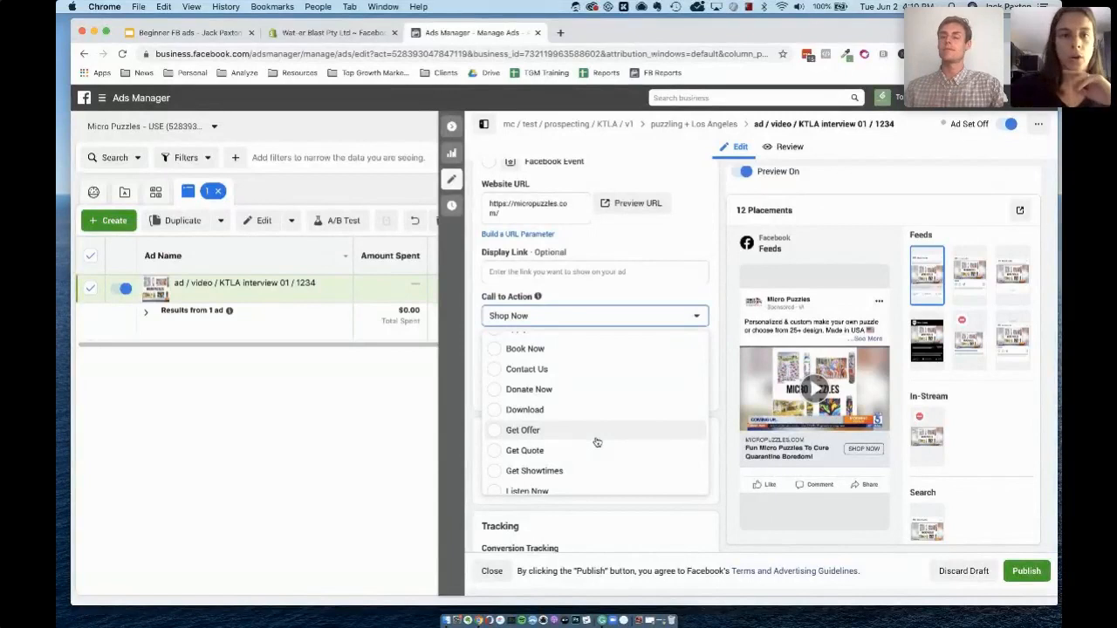
pyautogui.click(724, 411)
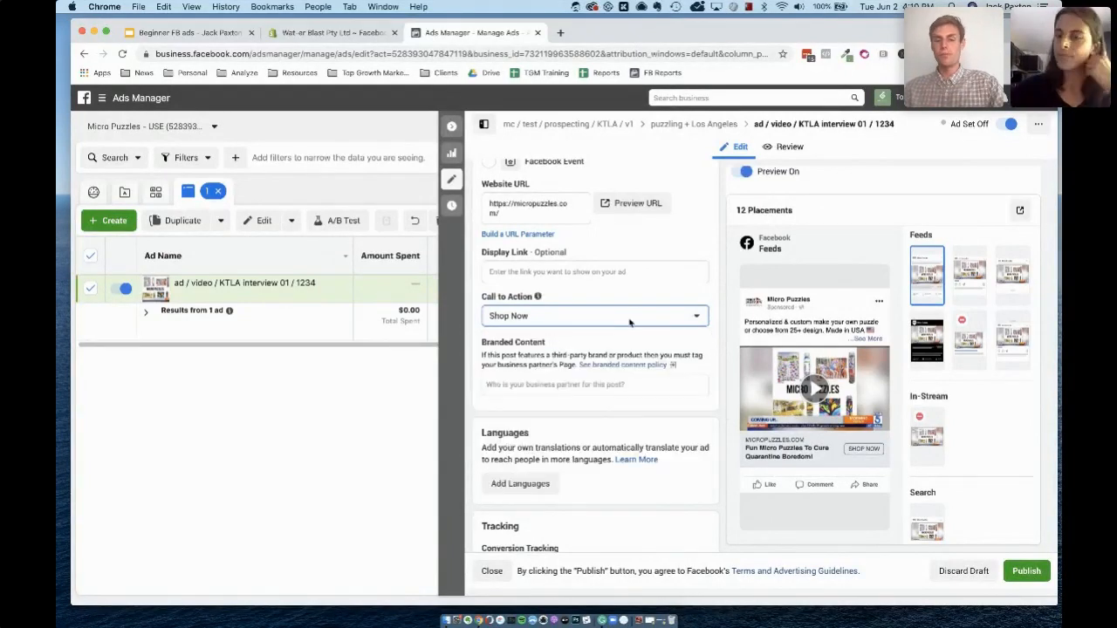
# - Review the ad's branded content, languages and tracking settings, including the Facebook Pixel and URL parameters
pyautogui.scroll(-2, 629, 319)
pyautogui.scroll(-4, 628, 319)
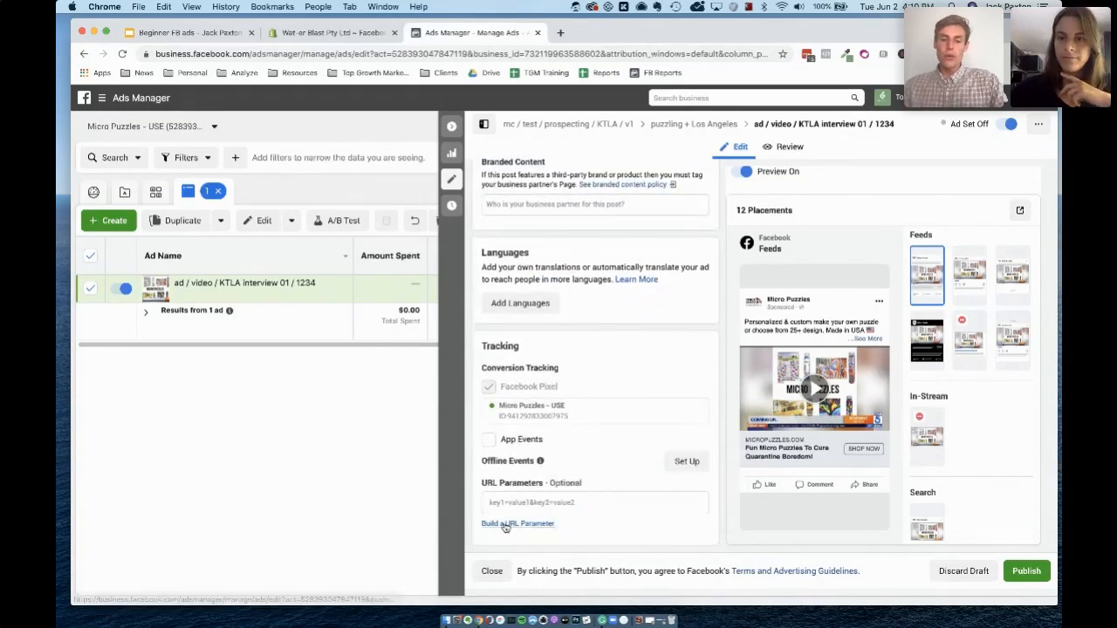
pyautogui.scroll(10, 628, 501)
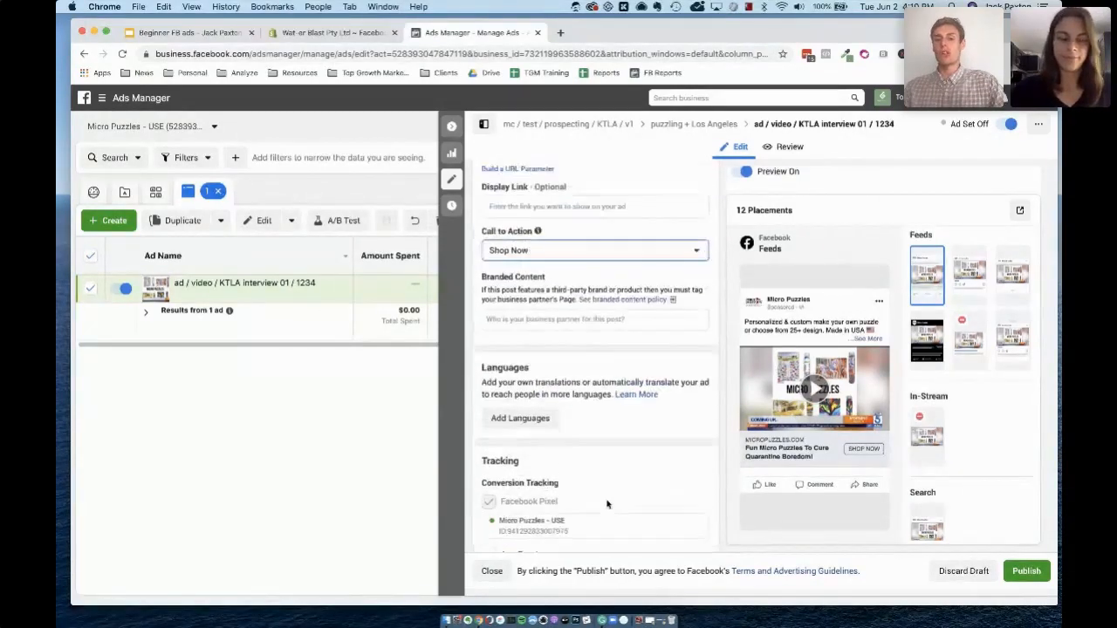
# - Leave the ad editor and try to switch on the puzzling + Los Angeles ad set
pyautogui.scroll(10, 608, 503)
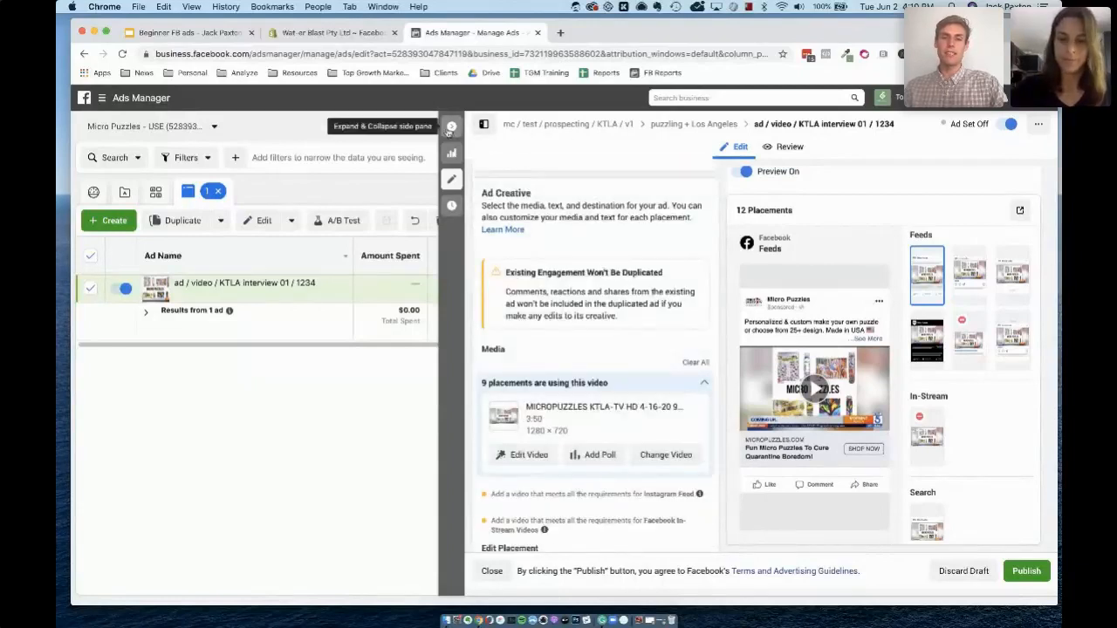
pyautogui.click(453, 128)
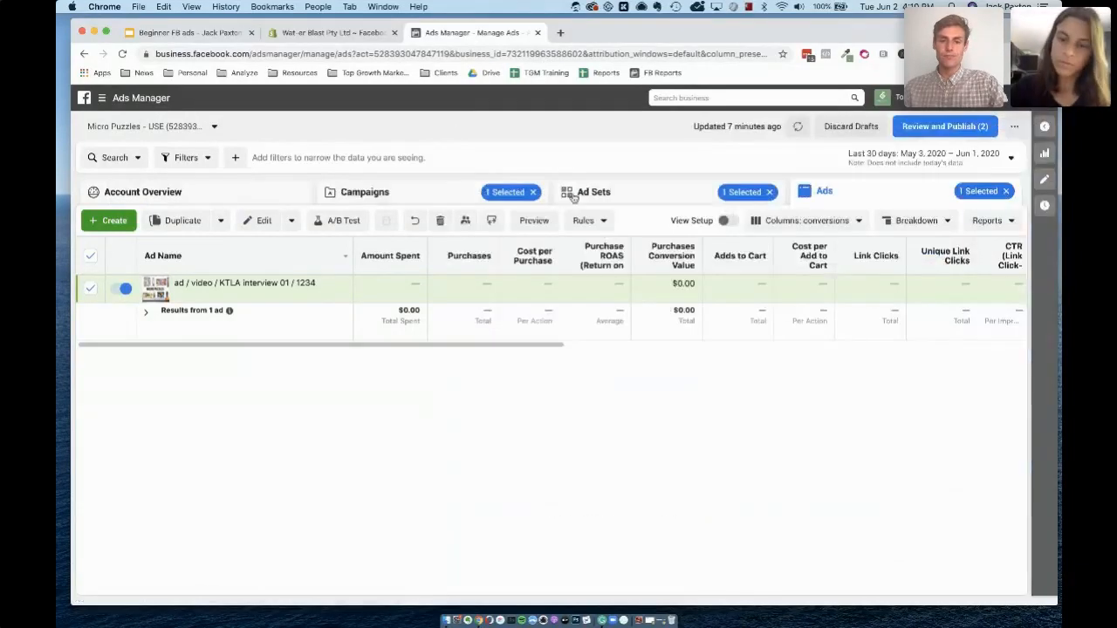
pyautogui.click(647, 193)
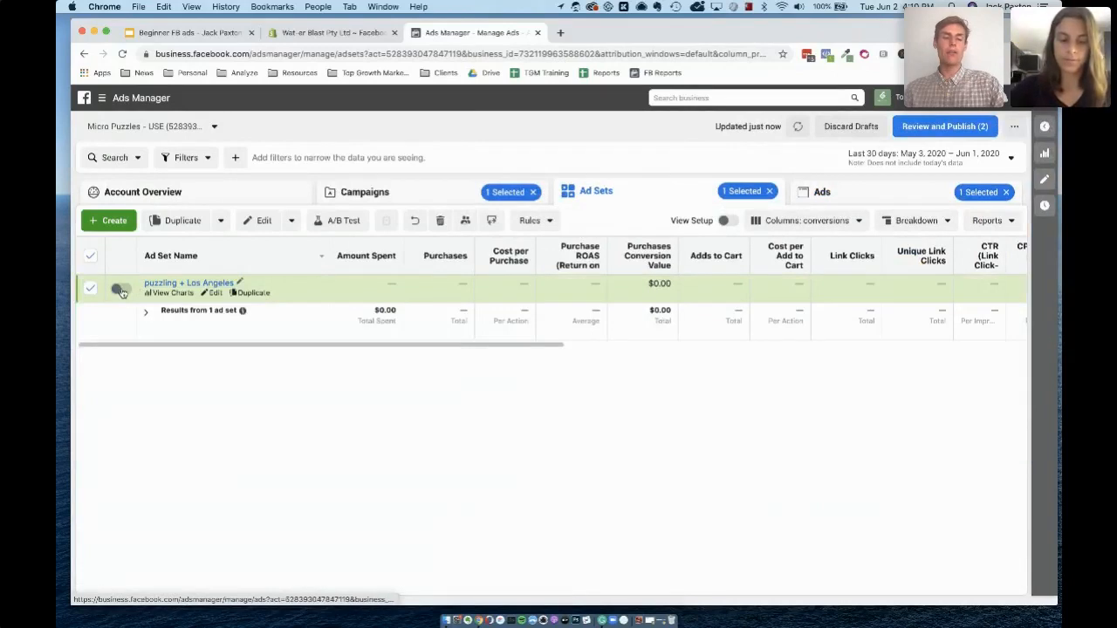
pyautogui.click(119, 289)
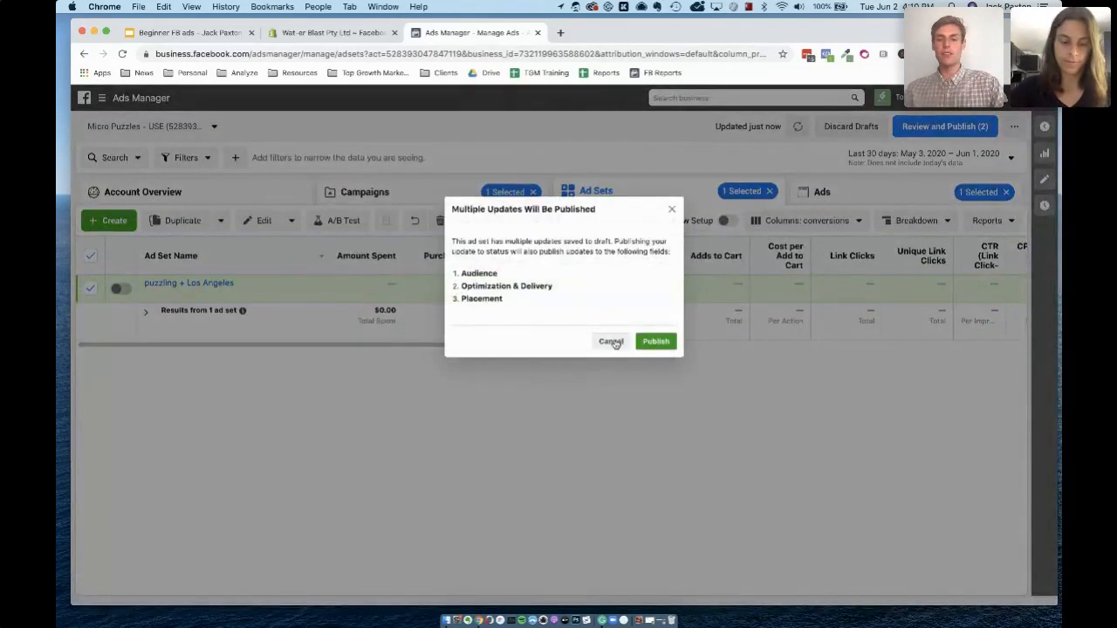
pyautogui.click(613, 342)
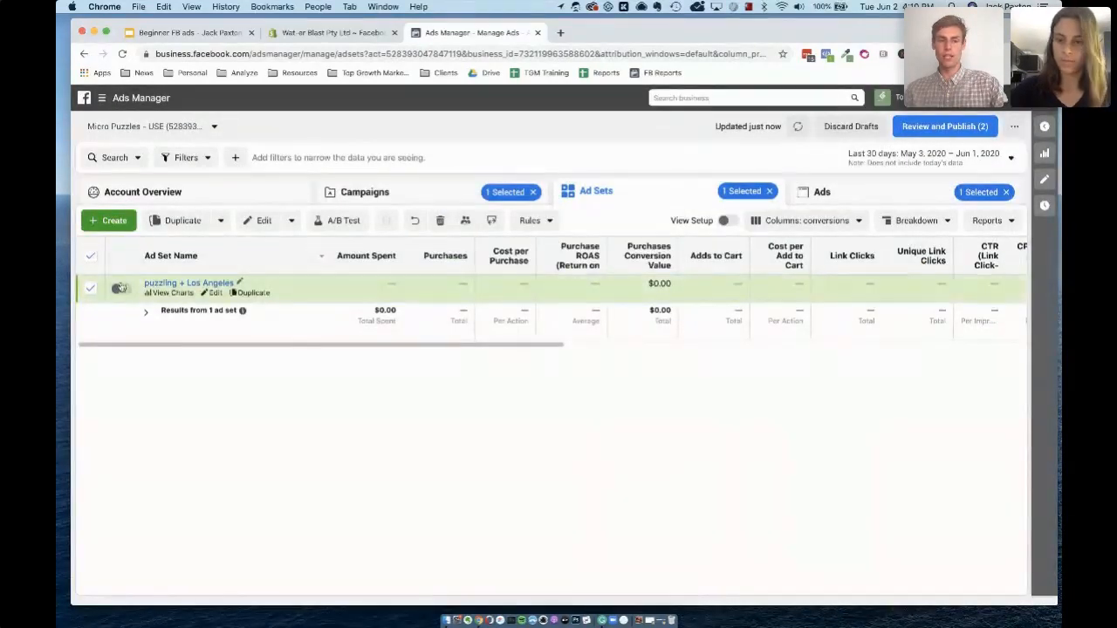
# - Duplicate the KTLA interview 01 video ad into its original campaign as two copies, keeping existing reactions, comments and shares
pyautogui.click(365, 192)
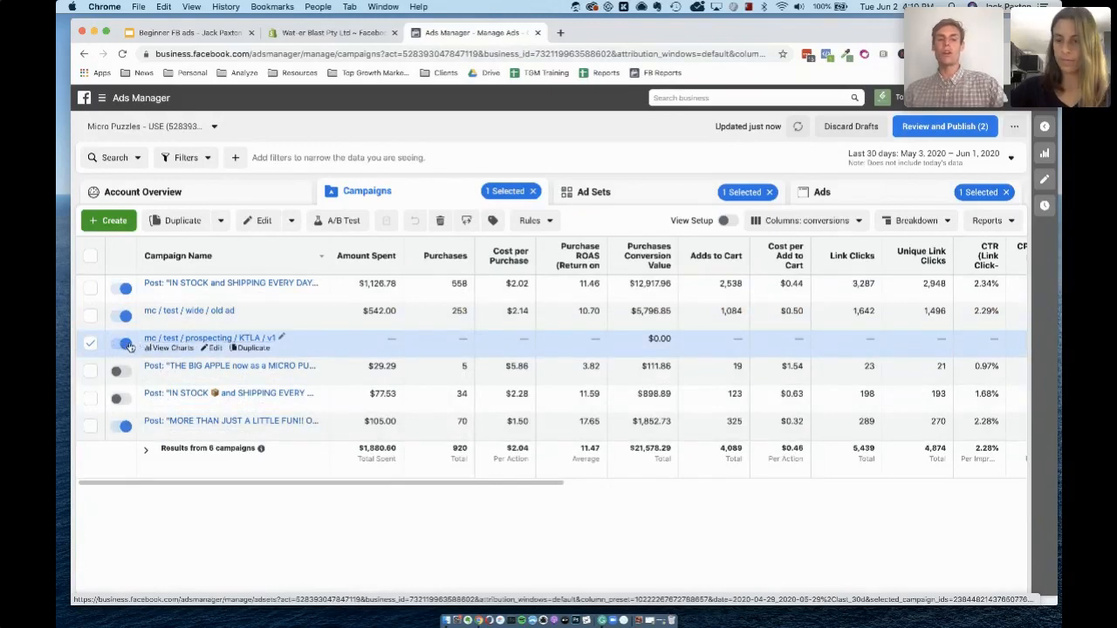
pyautogui.click(627, 194)
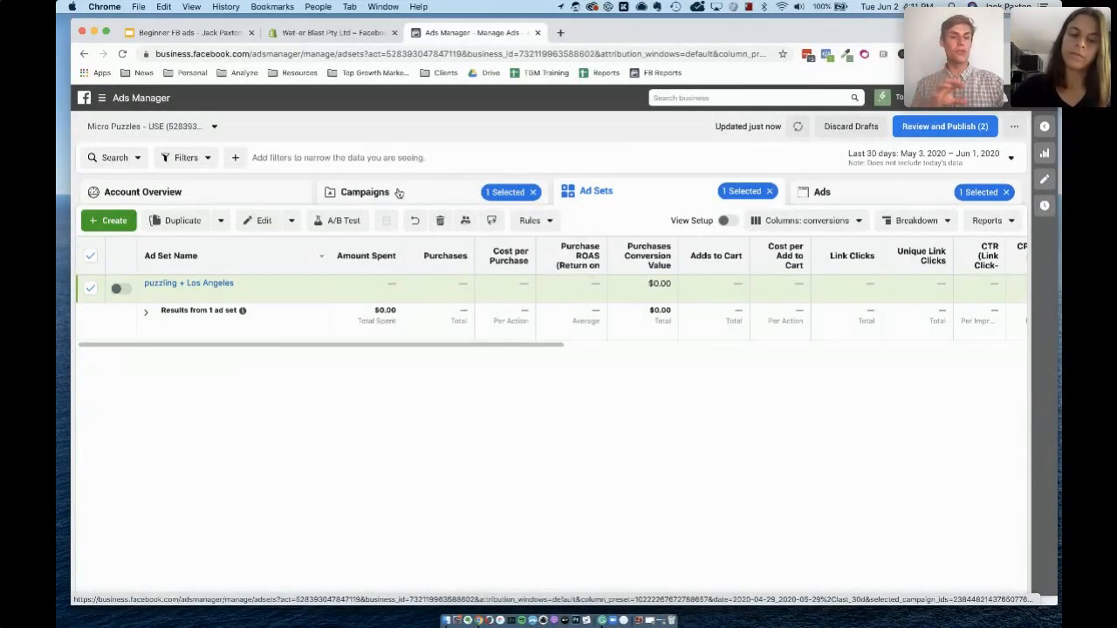
pyautogui.click(877, 200)
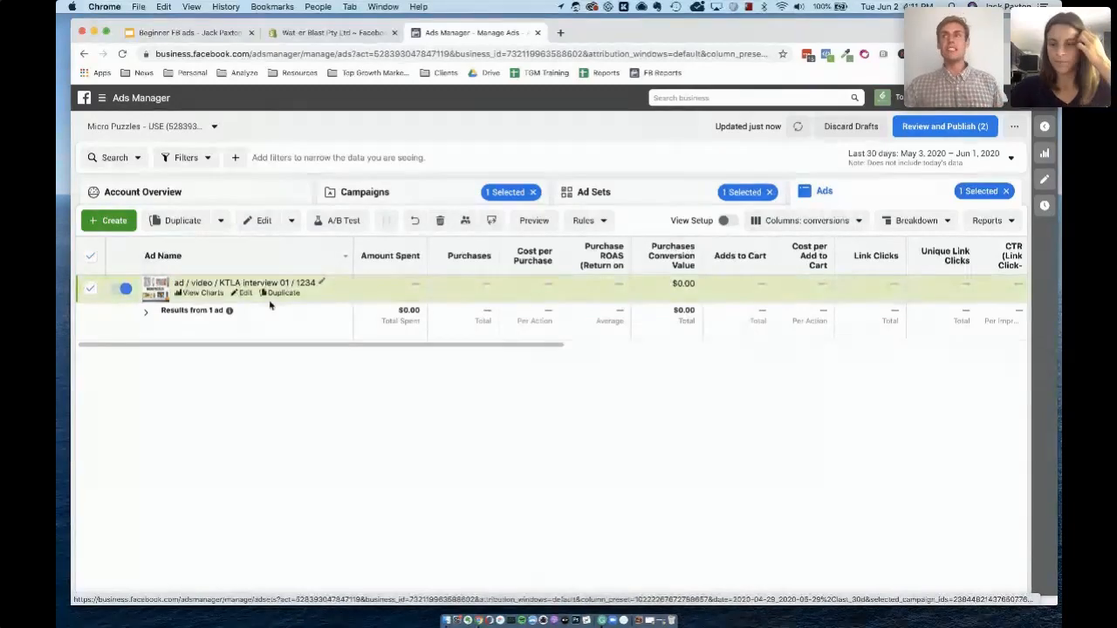
pyautogui.click(185, 221)
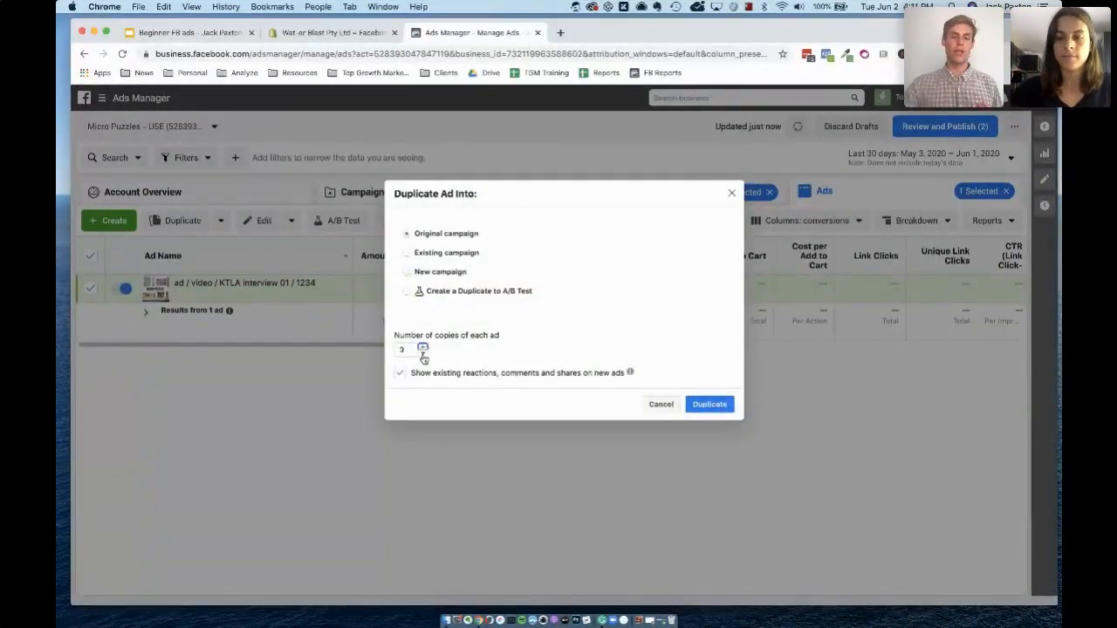
pyautogui.click(711, 403)
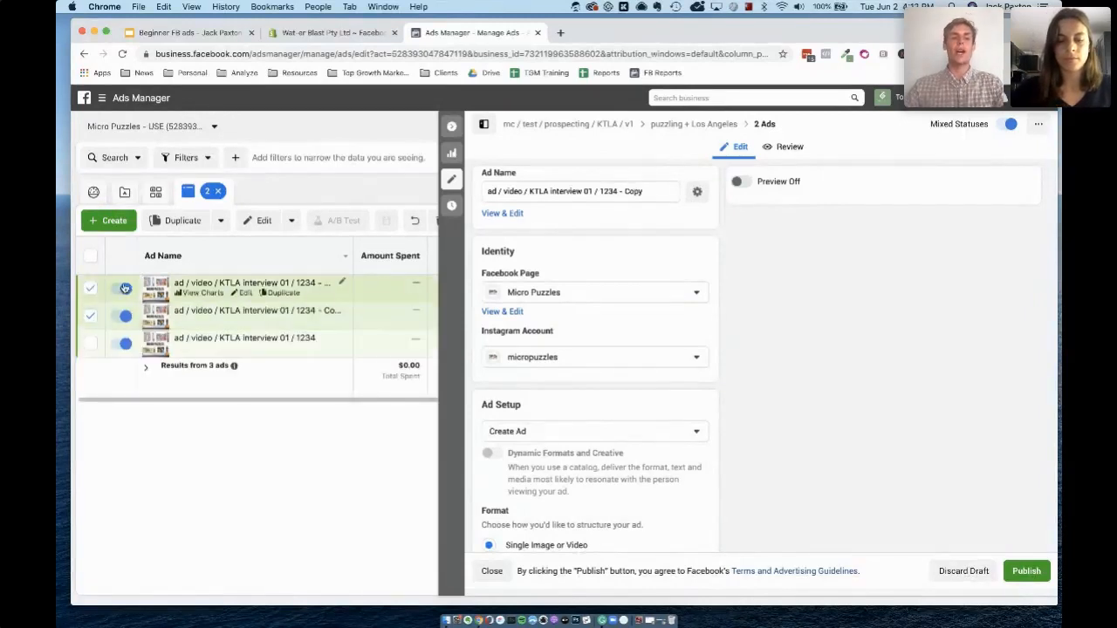
# - Replace the video in the middle-listed ad copy with the second 1280 × 720 Micro Puzzles image from the account images
pyautogui.click(404, 319)
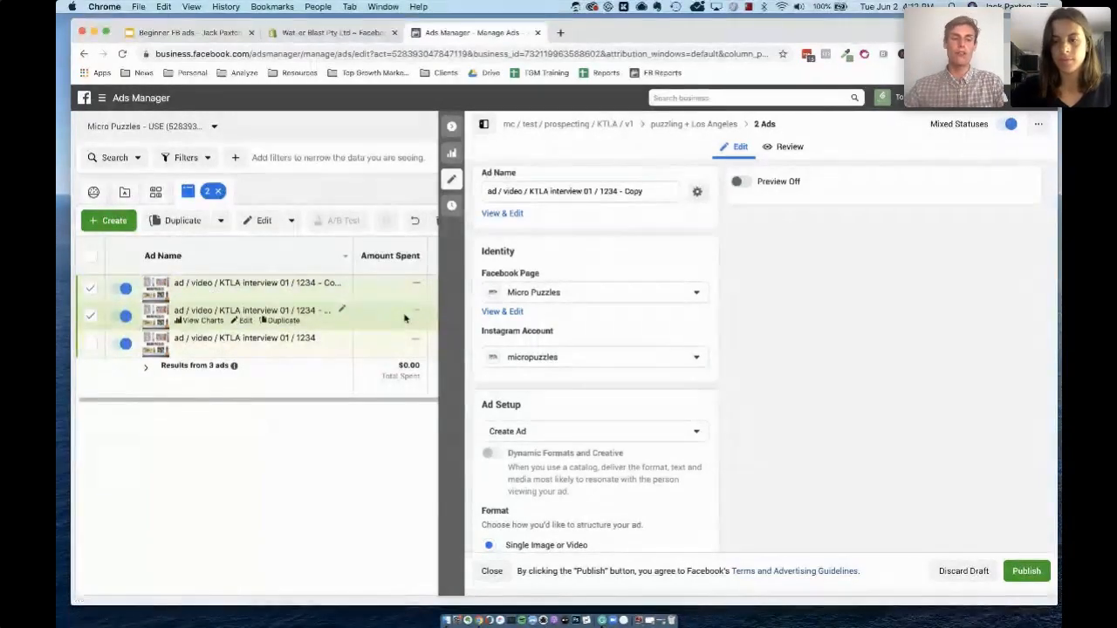
pyautogui.scroll(-10, 617, 342)
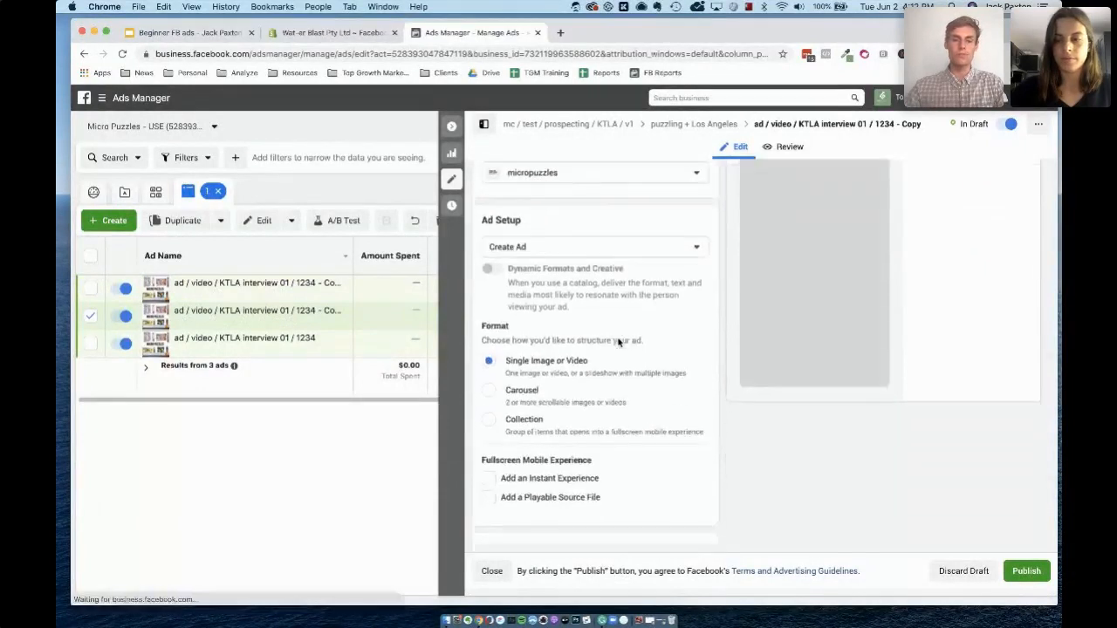
pyautogui.scroll(-3, 618, 342)
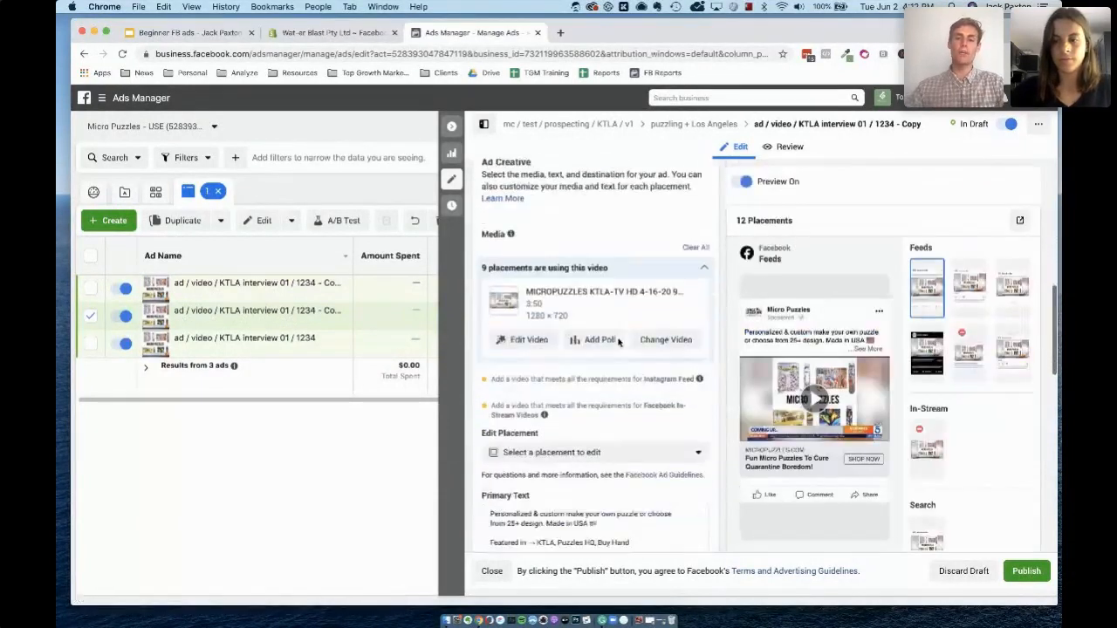
pyautogui.scroll(2, 628, 340)
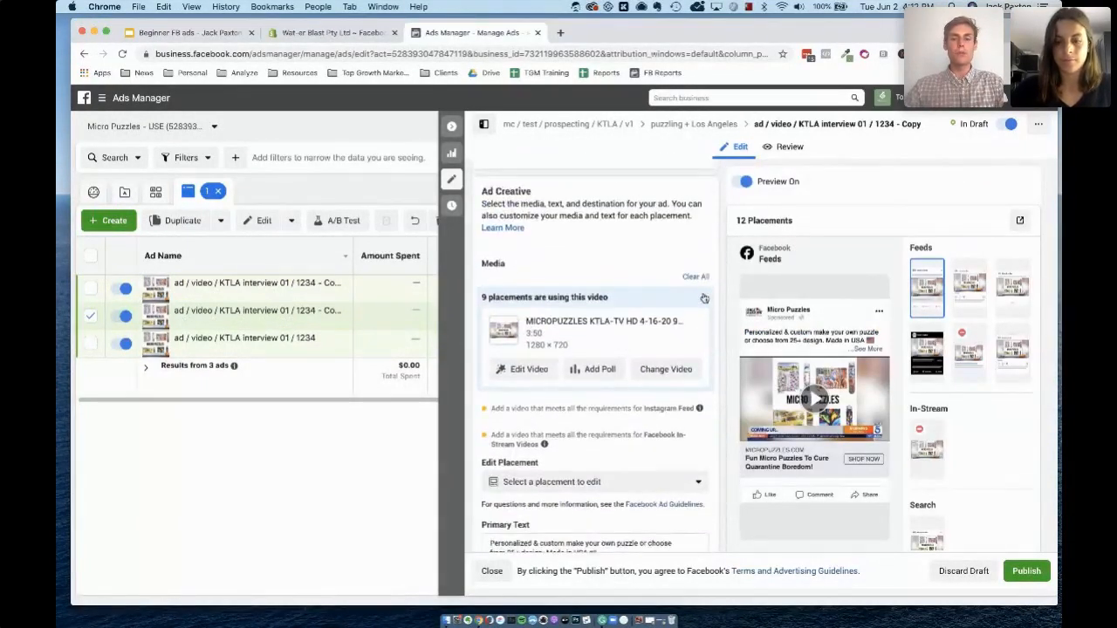
pyautogui.click(696, 277)
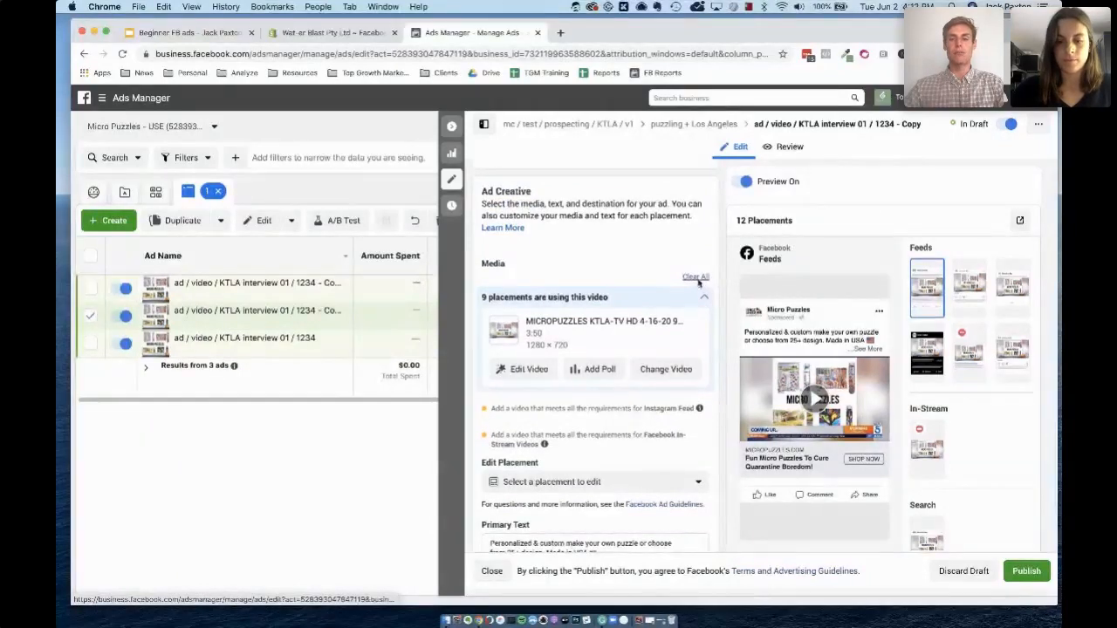
pyautogui.click(525, 323)
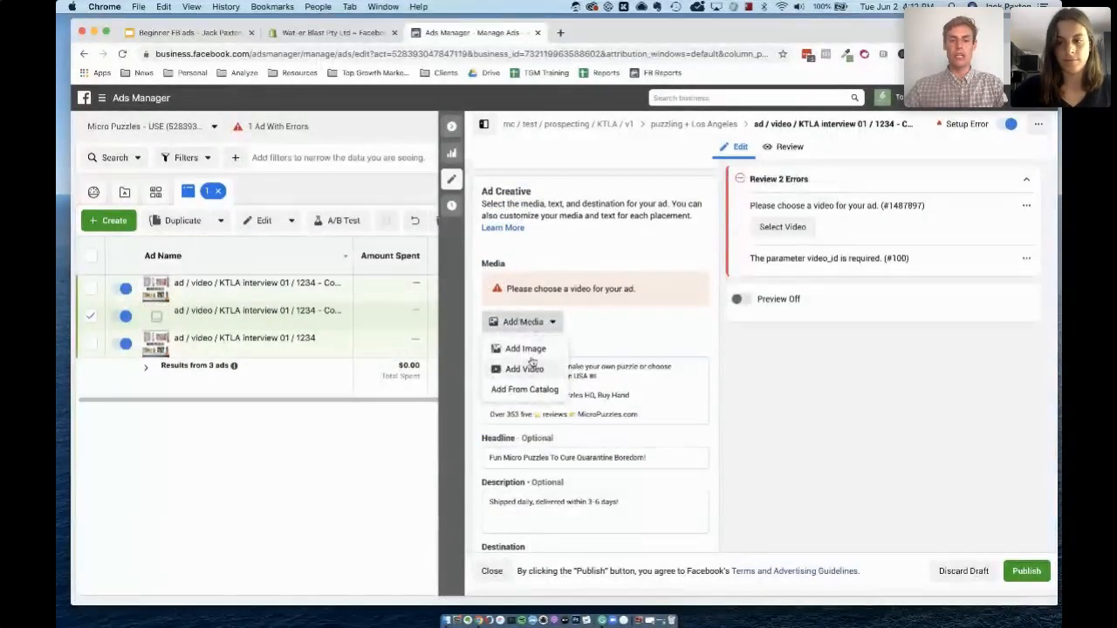
pyautogui.click(529, 351)
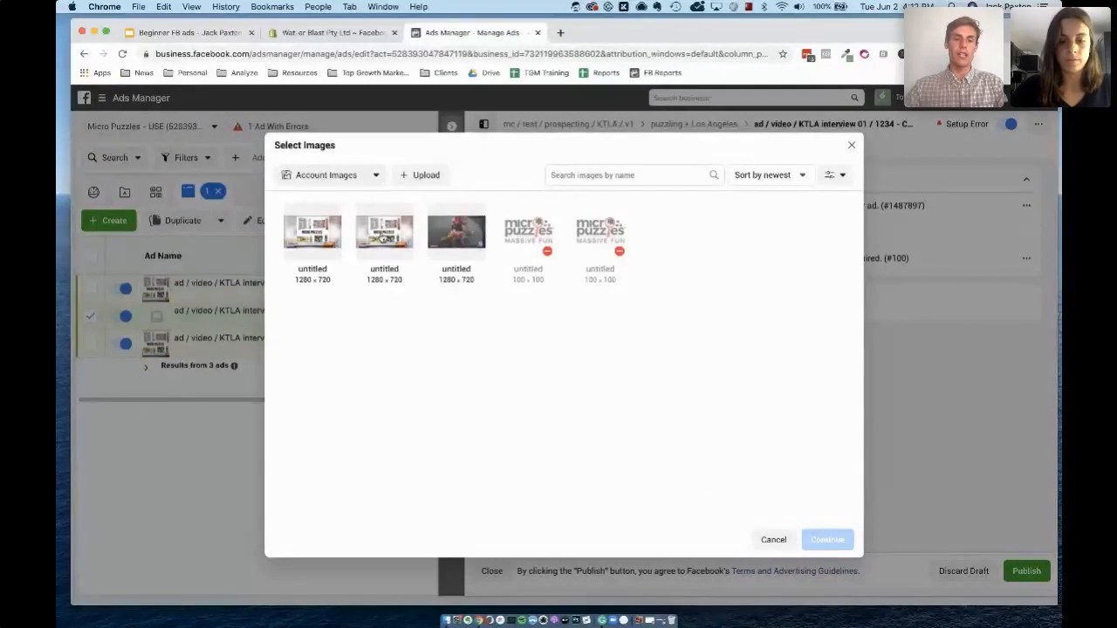
pyautogui.click(382, 237)
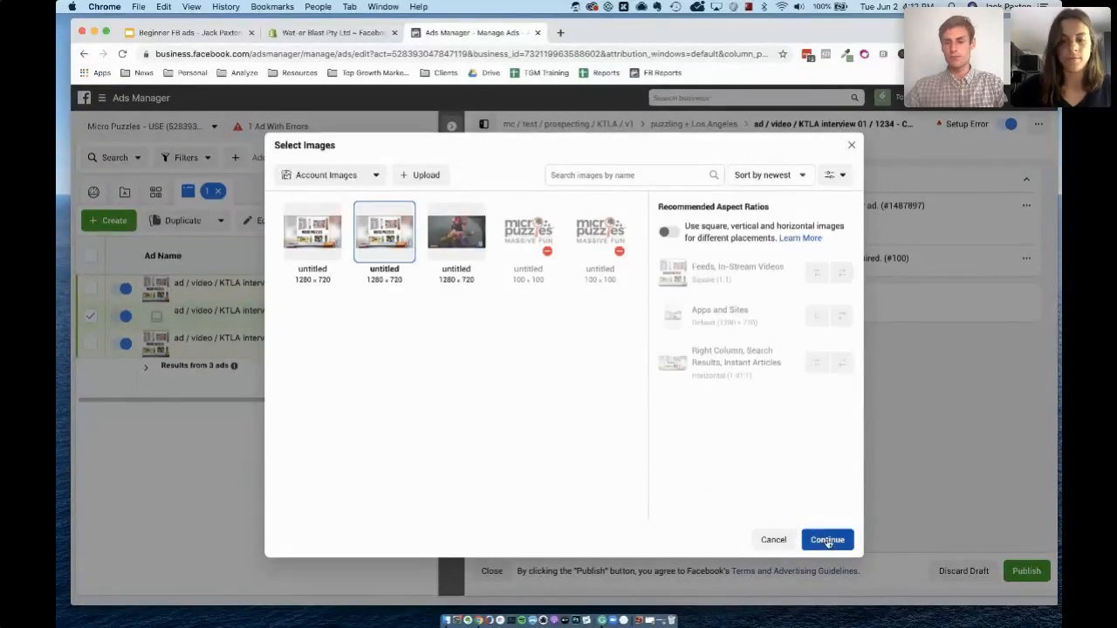
pyautogui.click(824, 540)
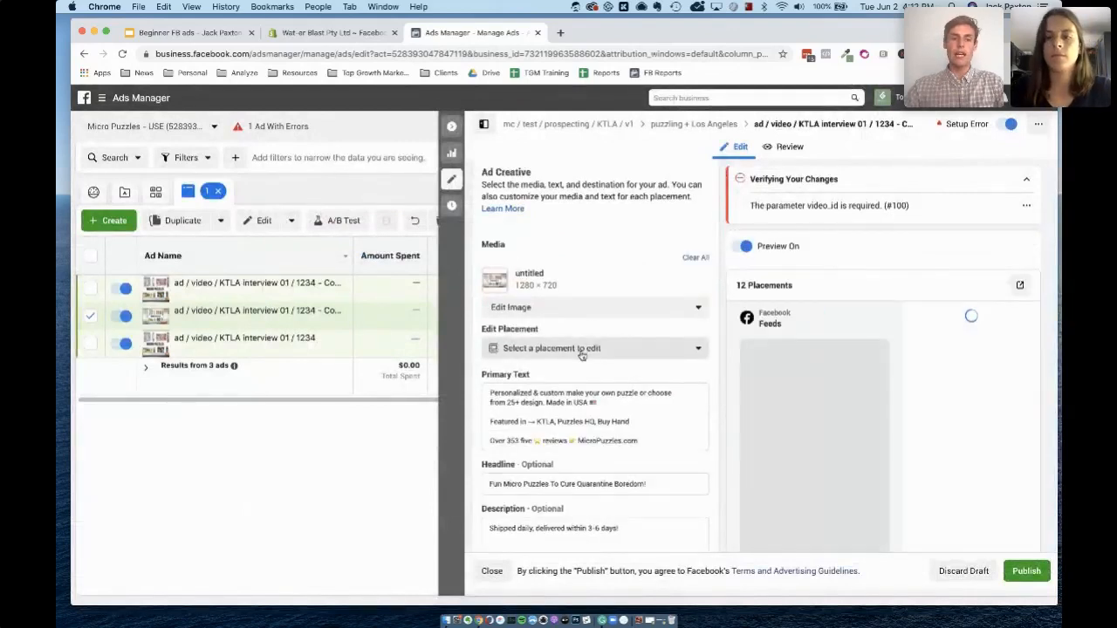
# - Rename the image-based ad copy as "ad / video / KTLA interview 02 / 1234"
pyautogui.scroll(5, 610, 297)
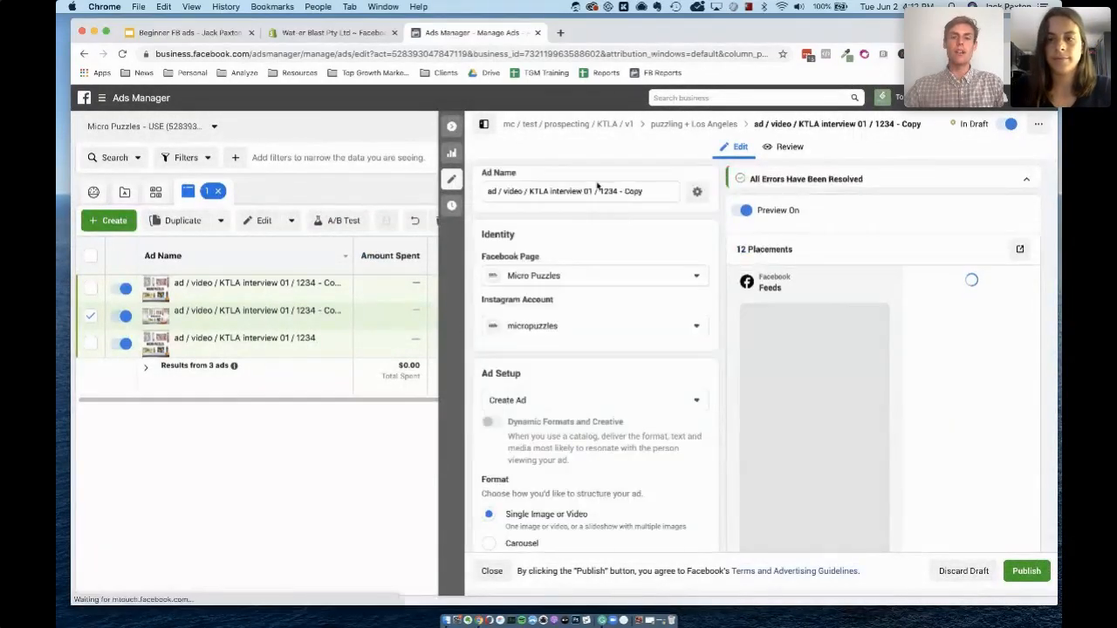
pyautogui.doubleClick(638, 190)
pyautogui.press('BackSpace')
pyautogui.press('BackSpace')
pyautogui.press('BackSpace')
pyautogui.press('BackSpace')
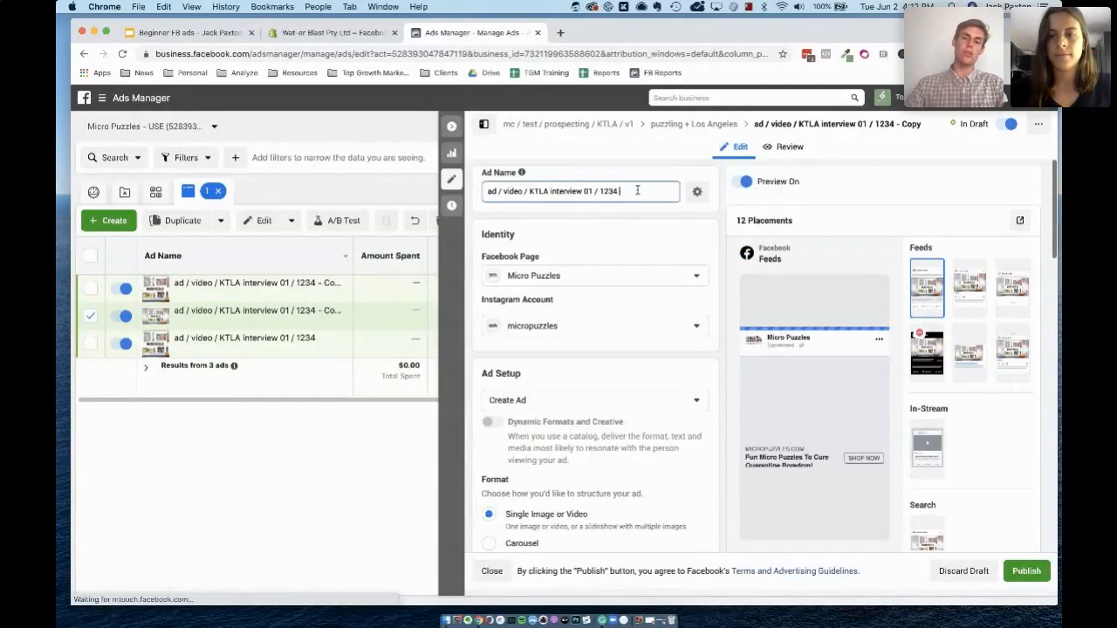
pyautogui.click(591, 191)
pyautogui.press('BackSpace')
pyautogui.write('2')
pyautogui.click(639, 225)
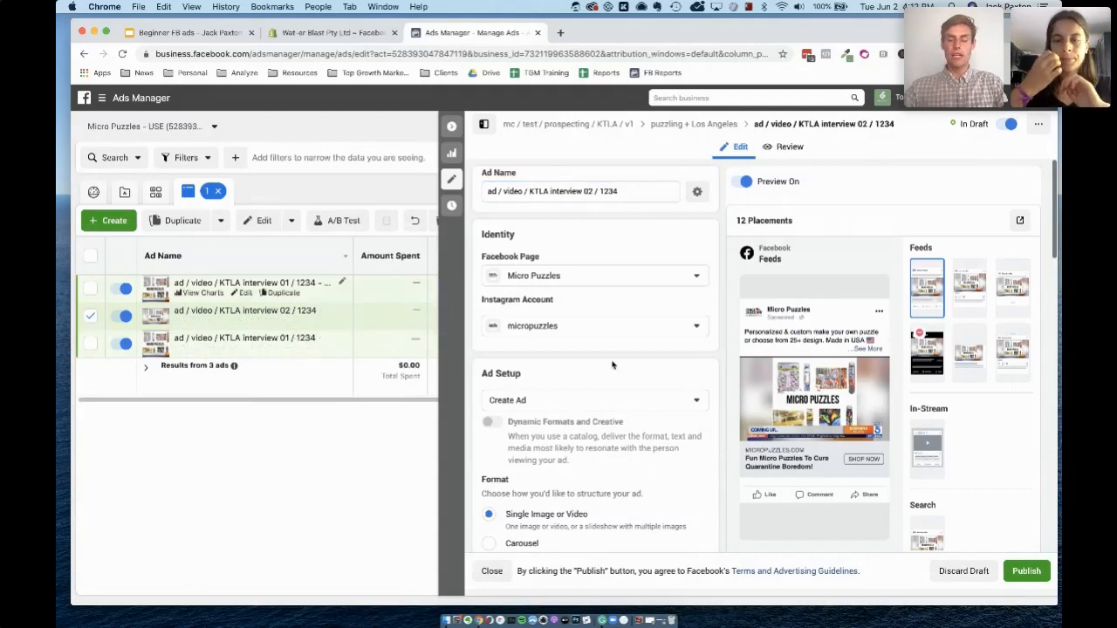
# - Check the ad's media and change its name to "ad / image / KTLA interview 02 / 1234"
pyautogui.scroll(-5, 612, 364)
pyautogui.scroll(-7, 612, 365)
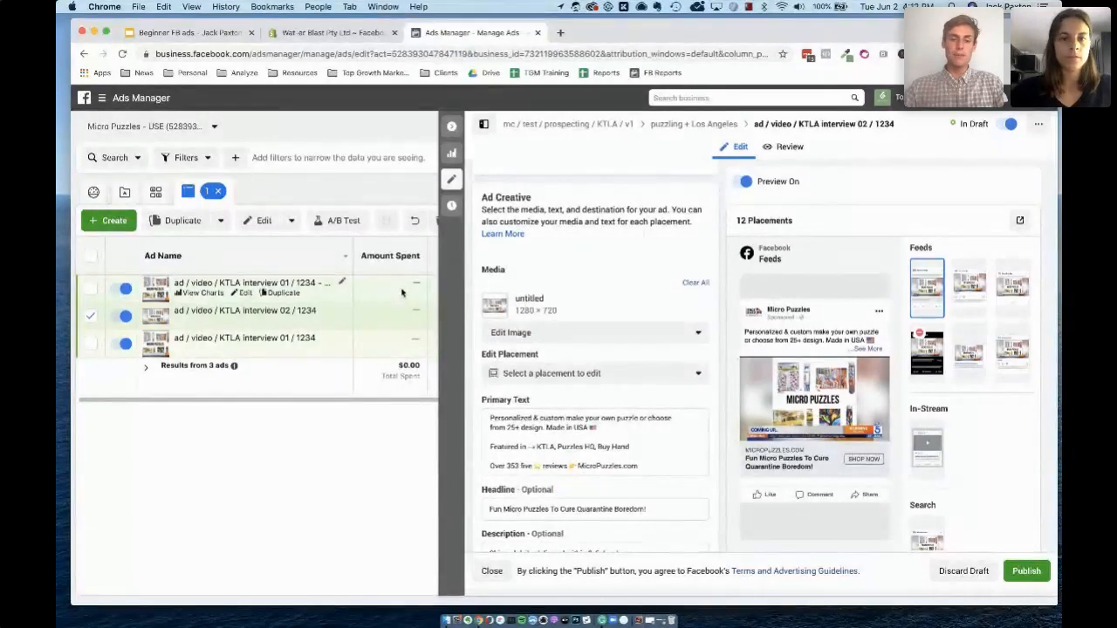
pyautogui.scroll(8, 523, 279)
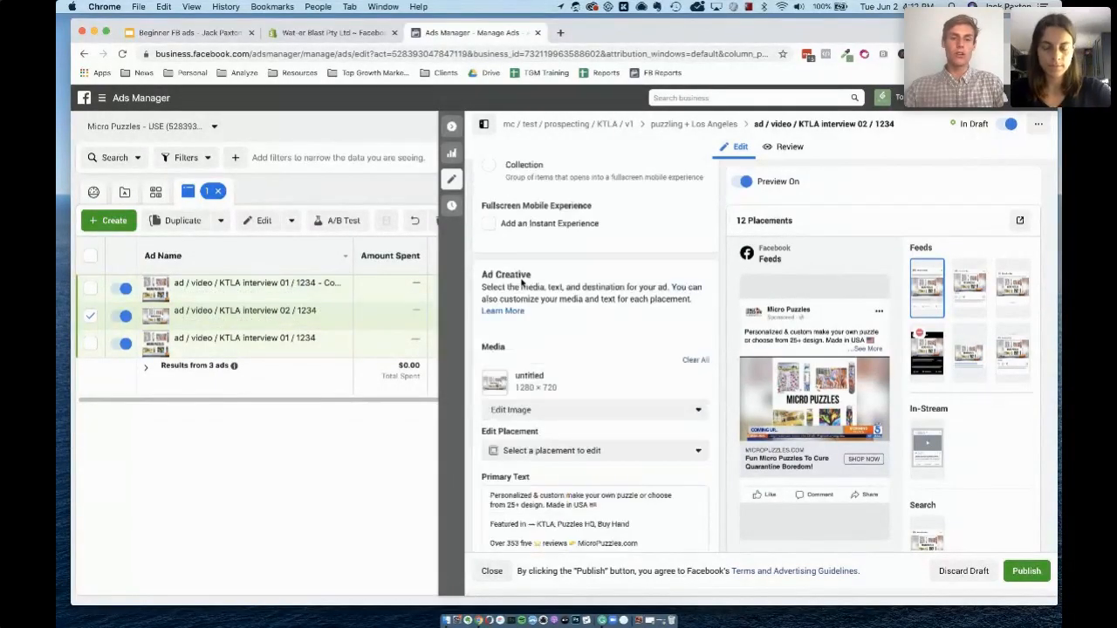
pyautogui.doubleClick(513, 190)
pyautogui.write('image / KTLA interview 02 / 1234')
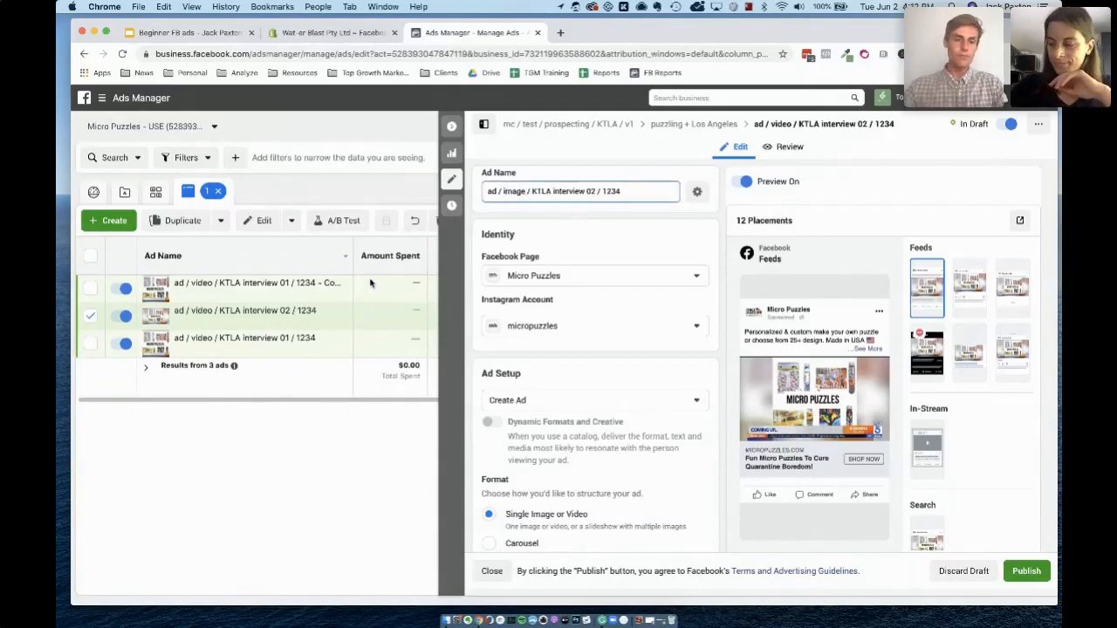
# - Rename the remaining ad copy as "ad / video / KTLA interview 03 / 1234"
pyautogui.click(433, 292)
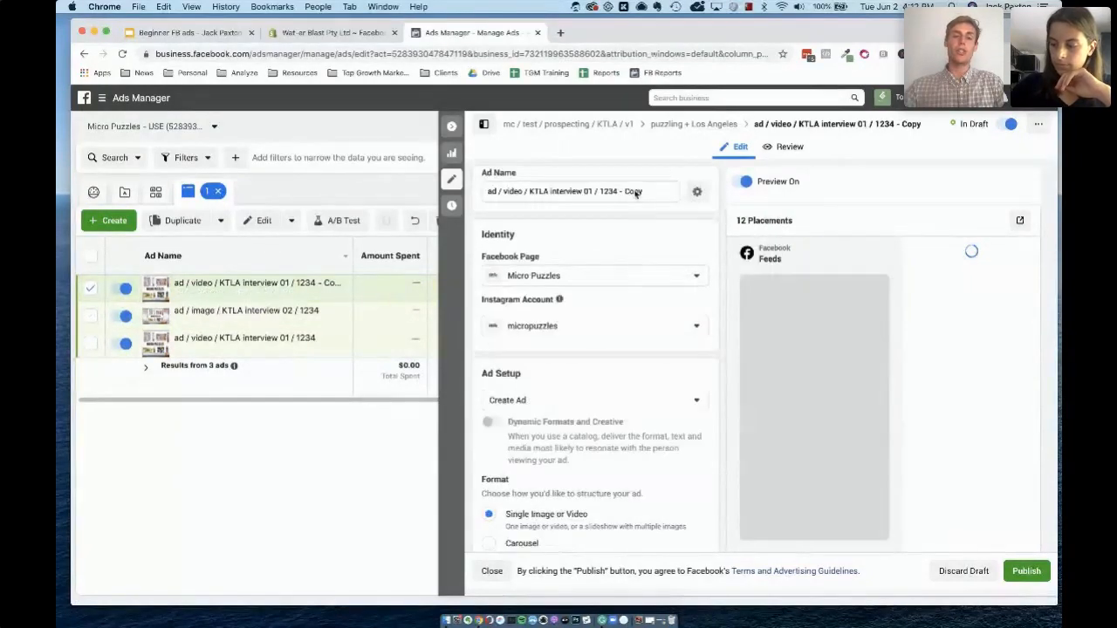
pyautogui.doubleClick(633, 192)
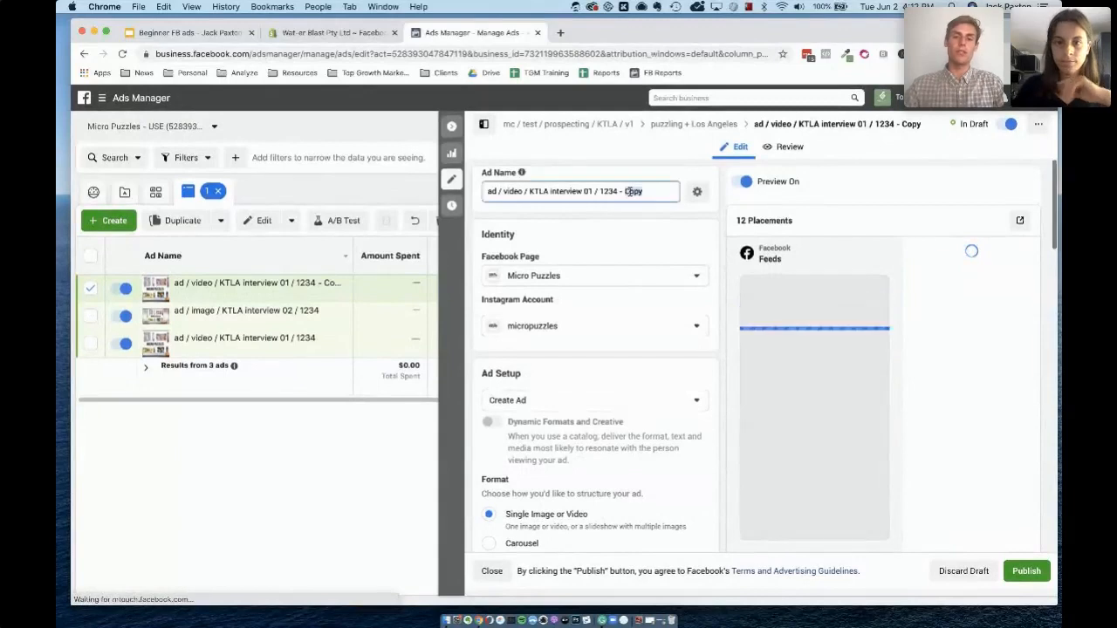
pyautogui.press('BackSpace')
pyautogui.press('BackSpace')
pyautogui.press('BackSpace')
pyautogui.press('BackSpace')
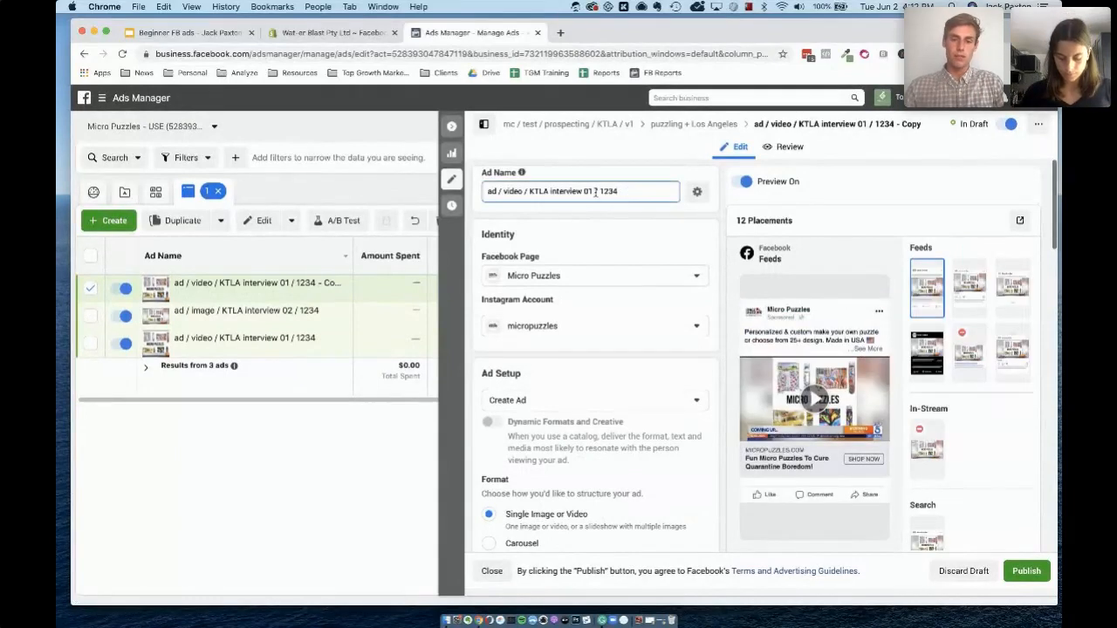
pyautogui.write('3')
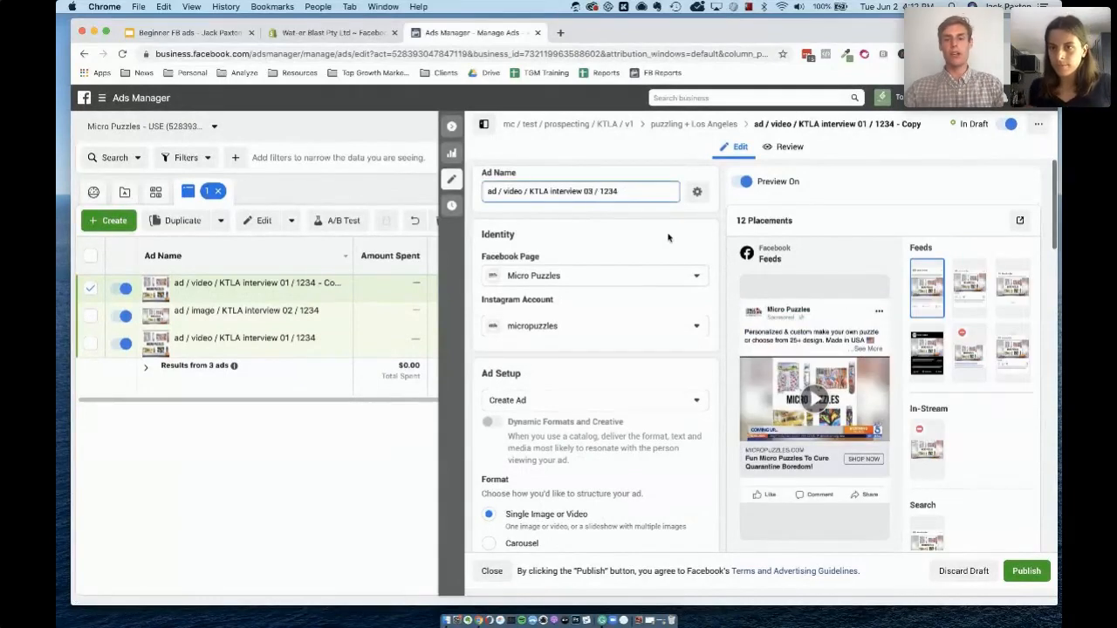
# - Shorten the KTLA interview 03 ad's headline to "Fun Micro Puzzles"
pyautogui.scroll(-5, 673, 260)
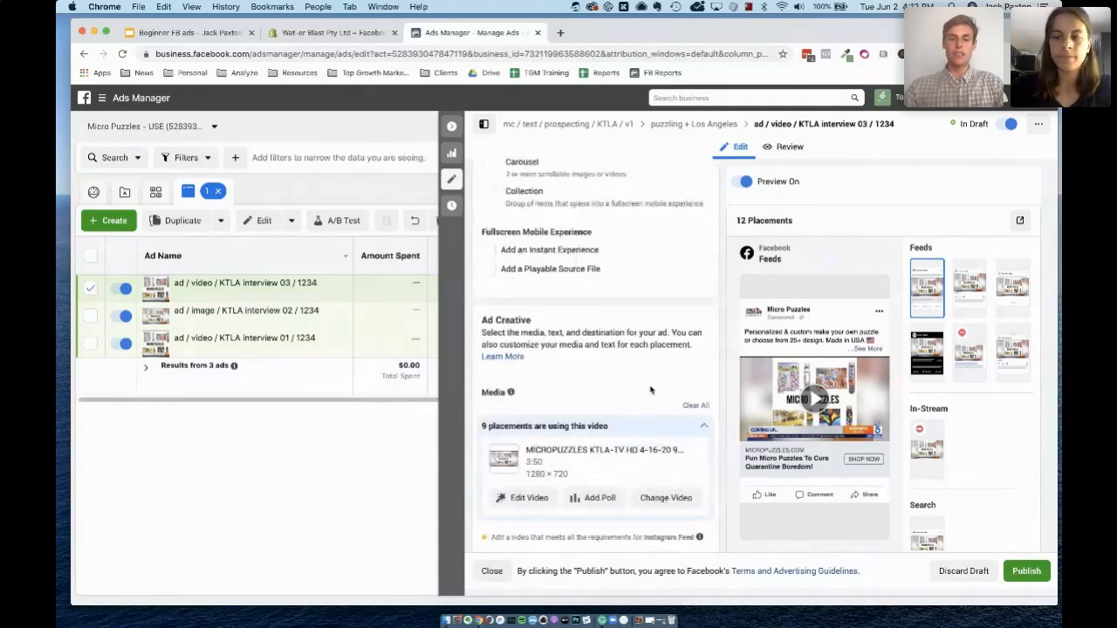
pyautogui.scroll(-5, 650, 390)
pyautogui.scroll(-3, 650, 391)
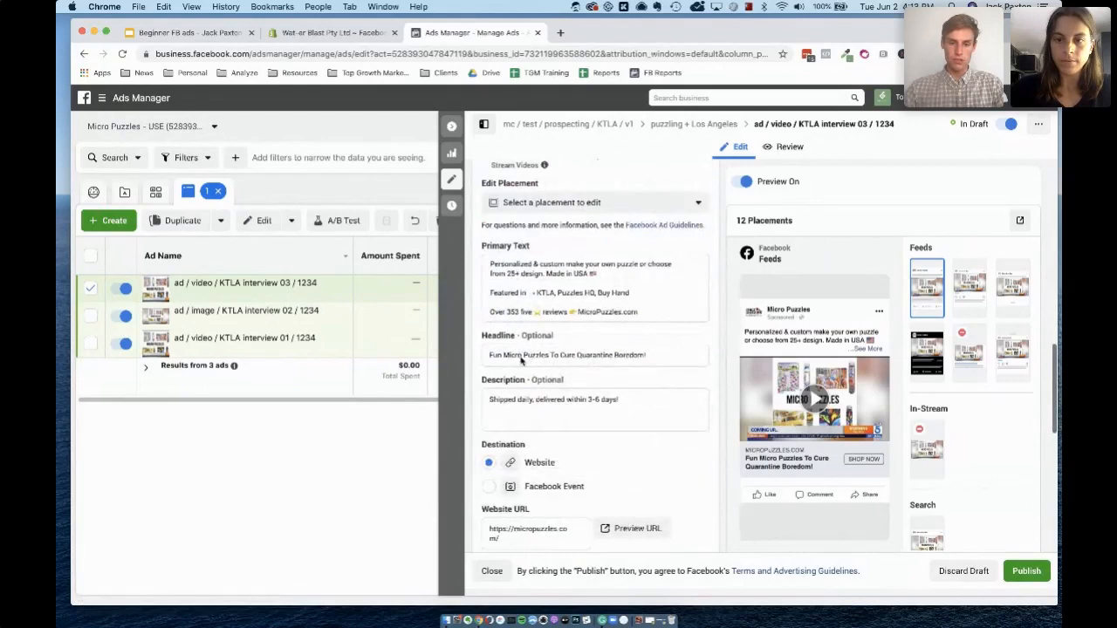
pyautogui.click(522, 357)
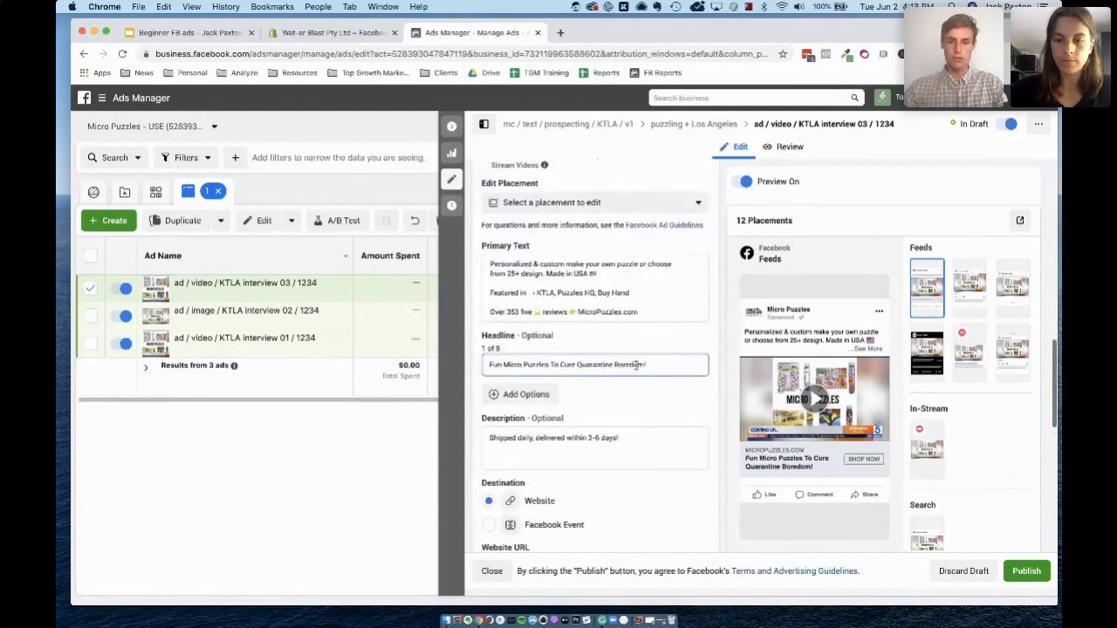
pyautogui.moveTo(649, 365); pyautogui.dragTo(548, 364)
pyautogui.press('BackSpace')
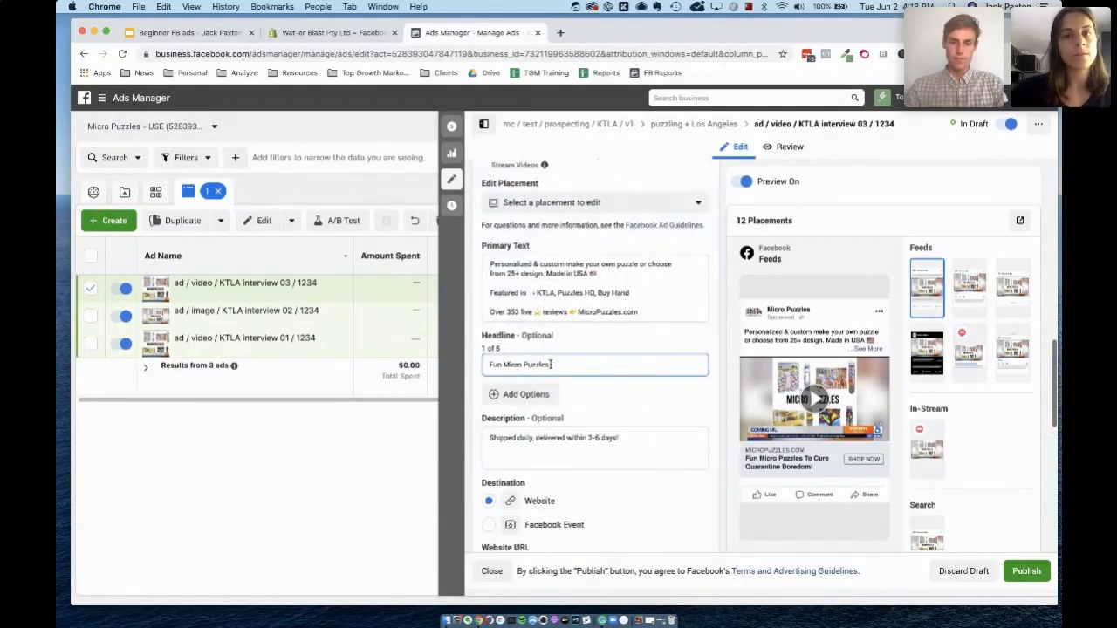
# - Shorten the KTLA interview 03 ad's description to "Delivered within 3-6 days!" and collapse the ad editing pane
pyautogui.click(602, 438)
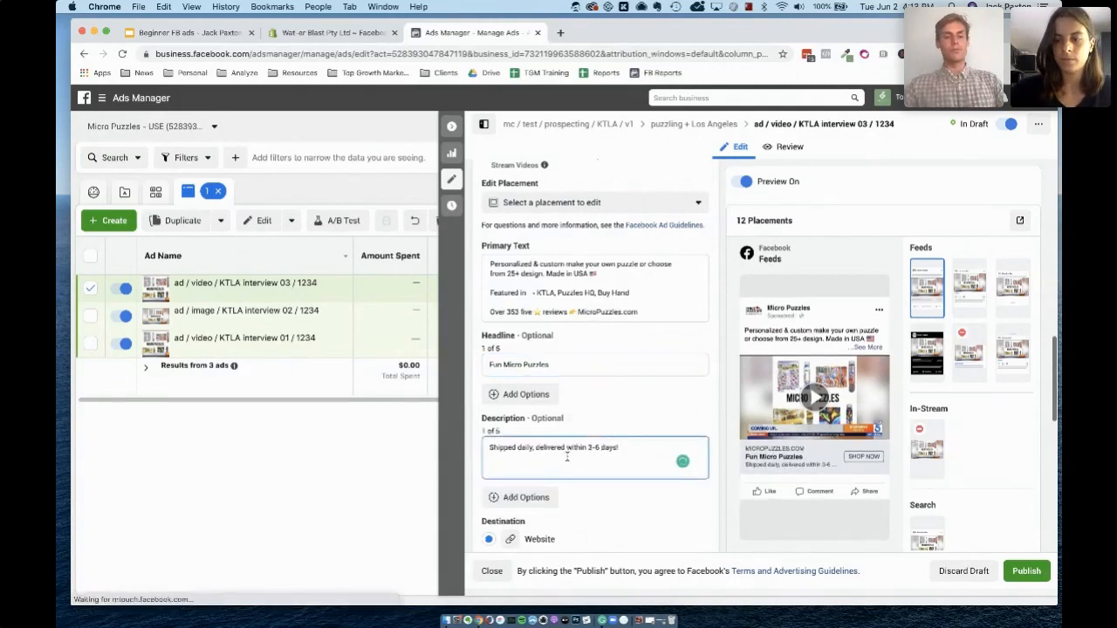
pyautogui.moveTo(538, 447); pyautogui.dragTo(478, 451)
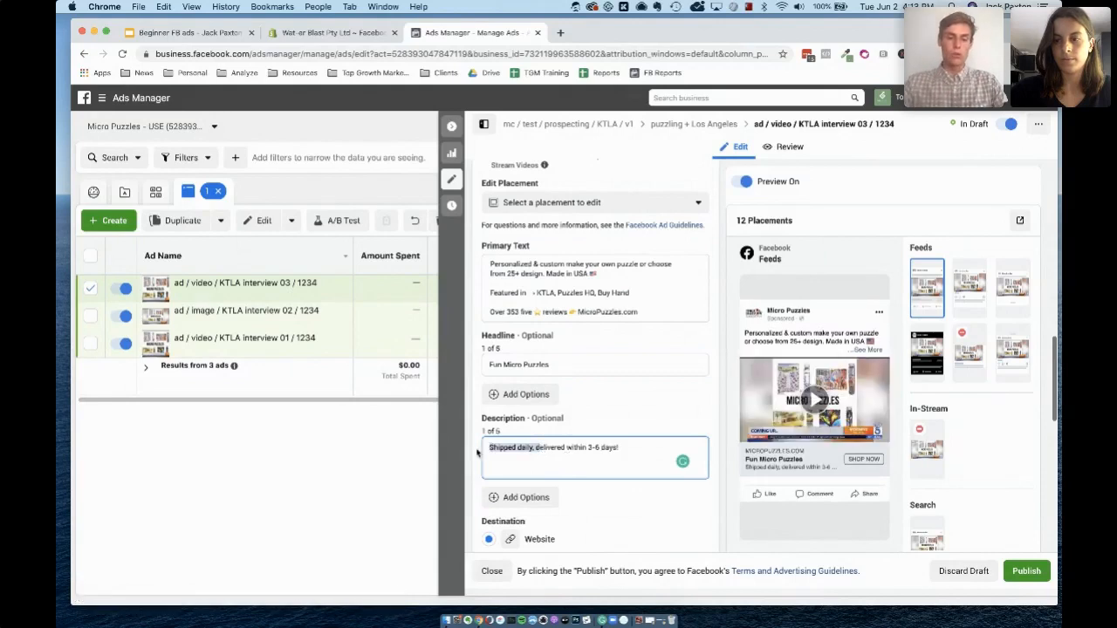
pyautogui.write('D')
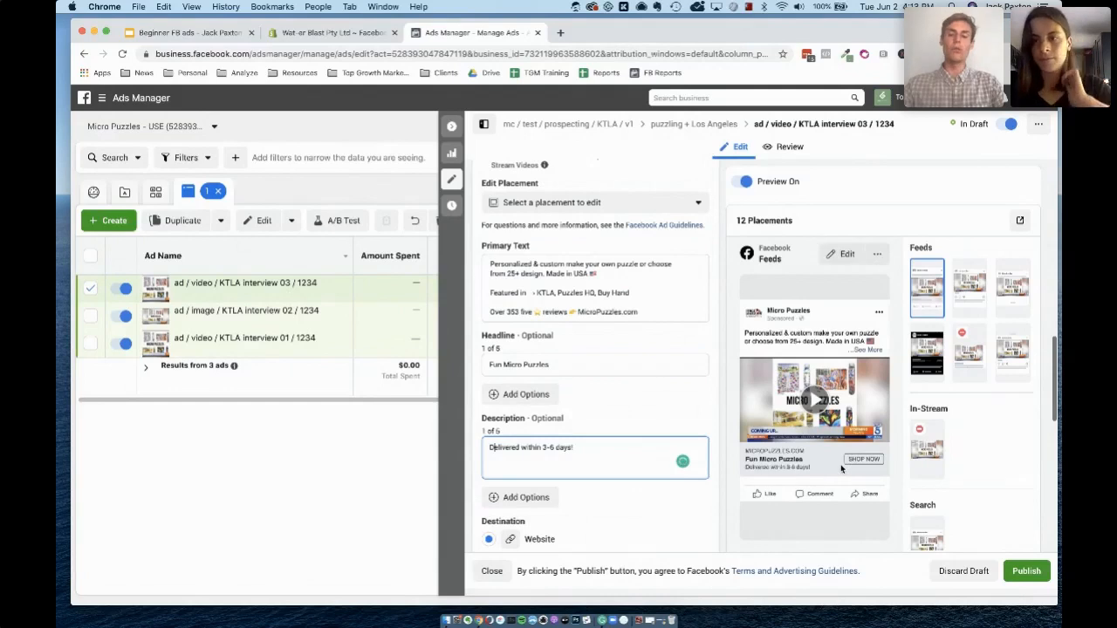
pyautogui.click(726, 534)
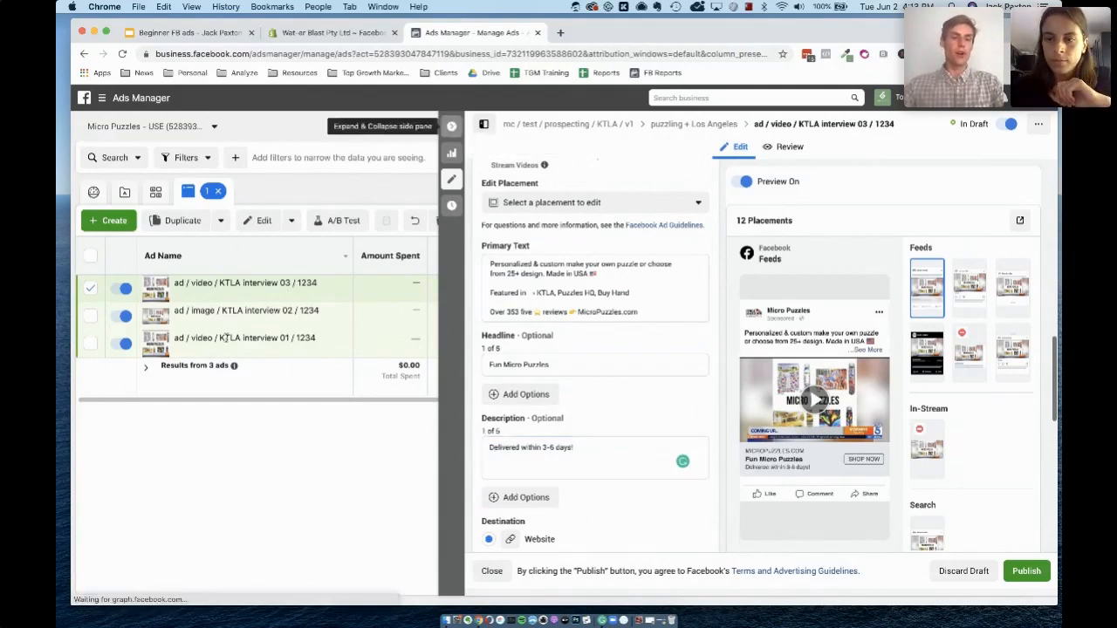
pyautogui.click(451, 127)
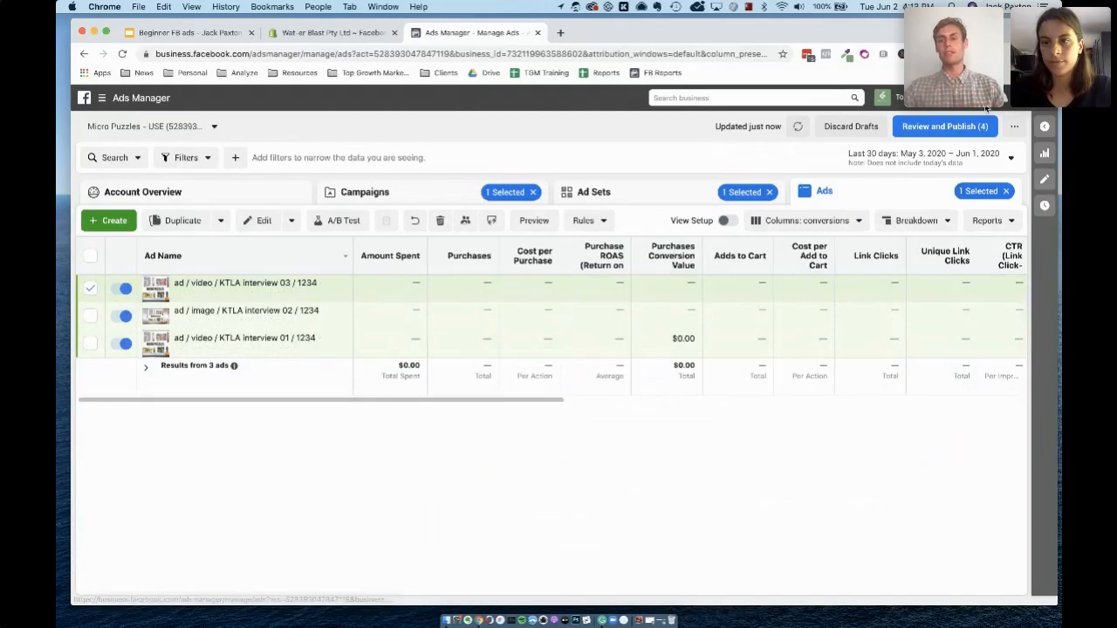
# - Switch to the Beginner FB ads presentation in Google Slides and show the "Key Scaling Factors" slide
pyautogui.click(184, 33)
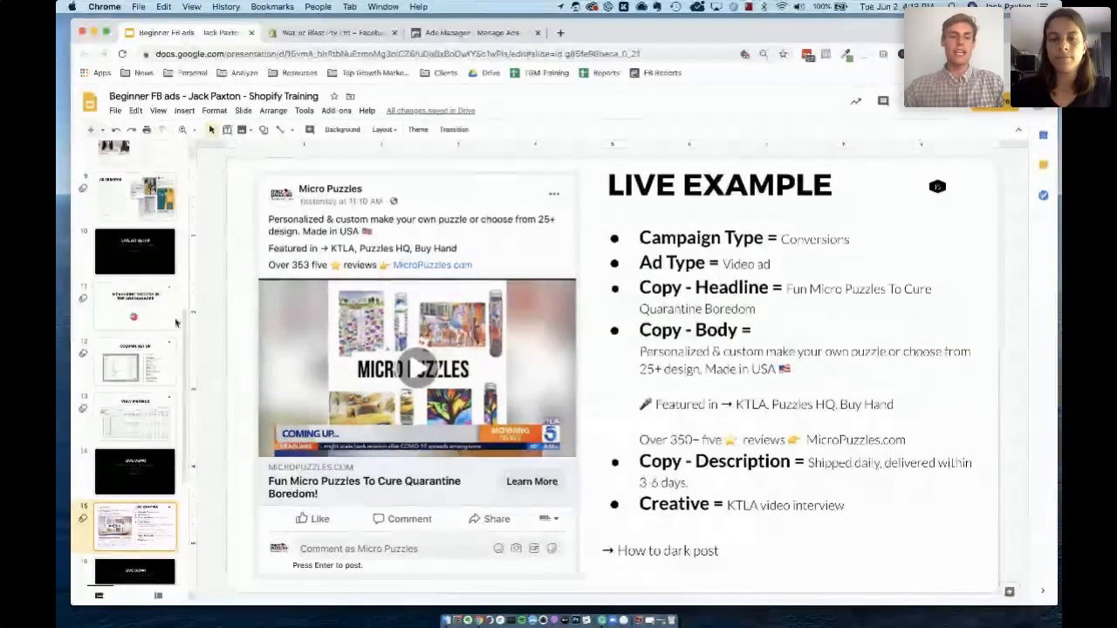
pyautogui.scroll(-5, 162, 398)
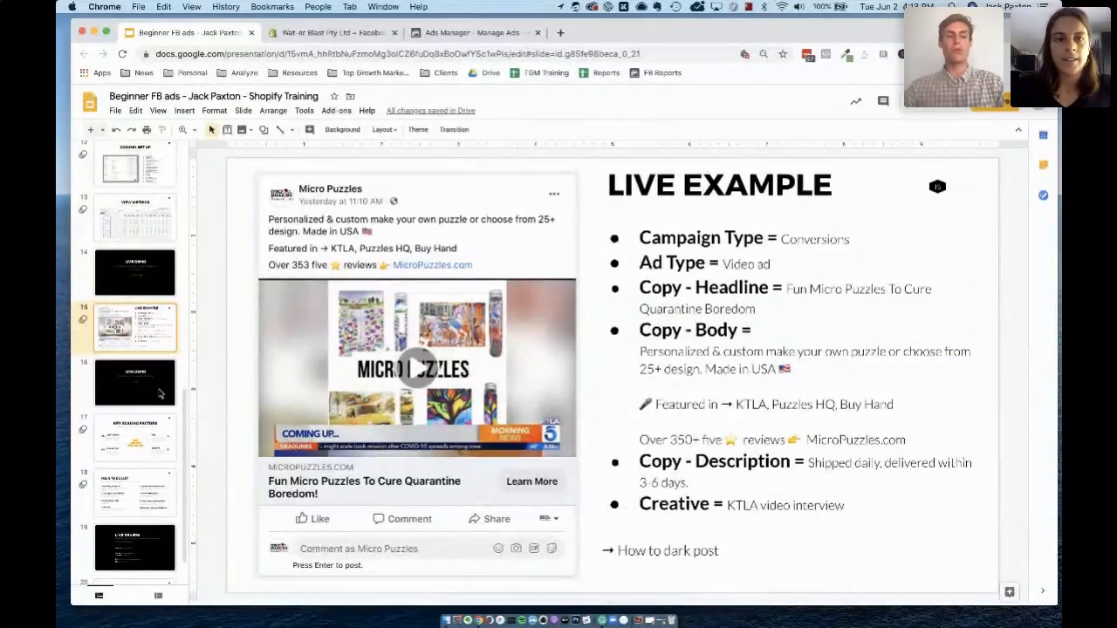
pyautogui.click(160, 393)
pyautogui.press('Down')
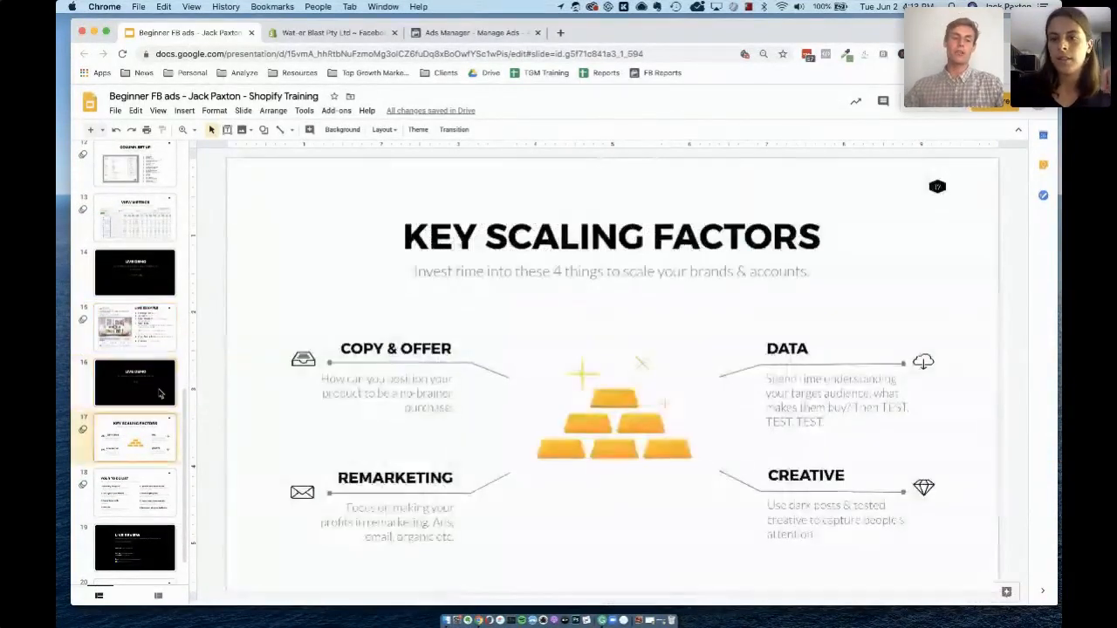